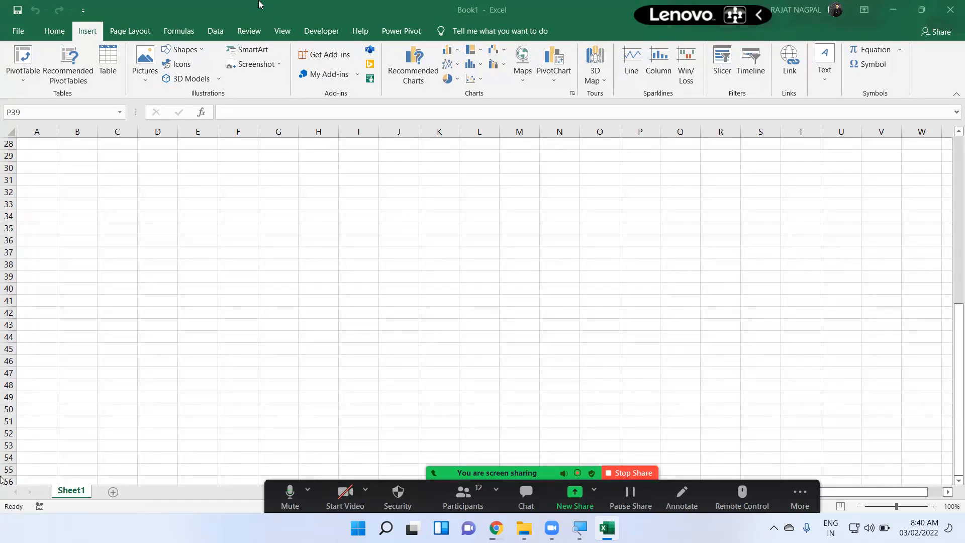
- Open the recent workbook Emp Data.xlsx and examine the contents of Sheet3 and Sheet4
left_click(18, 32)
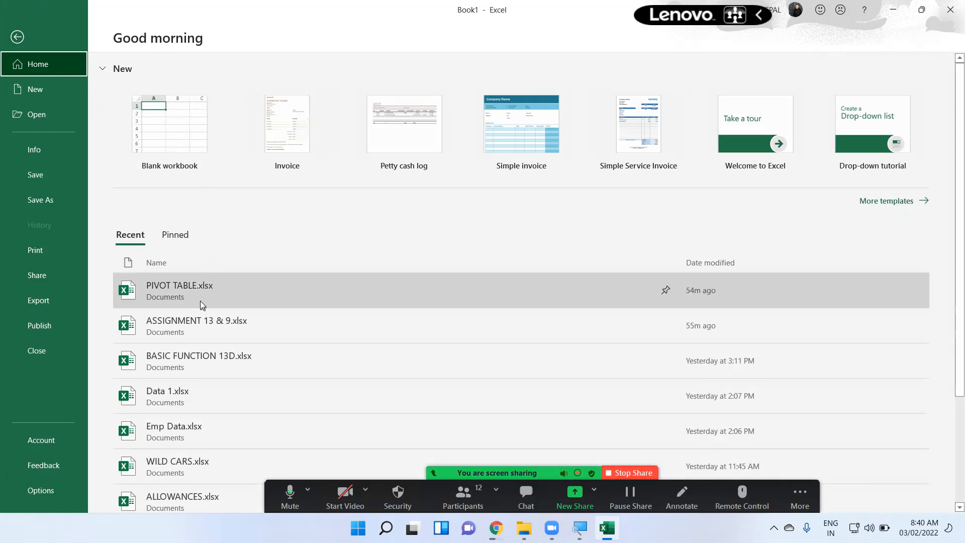
scroll(189, 356, "down", 2)
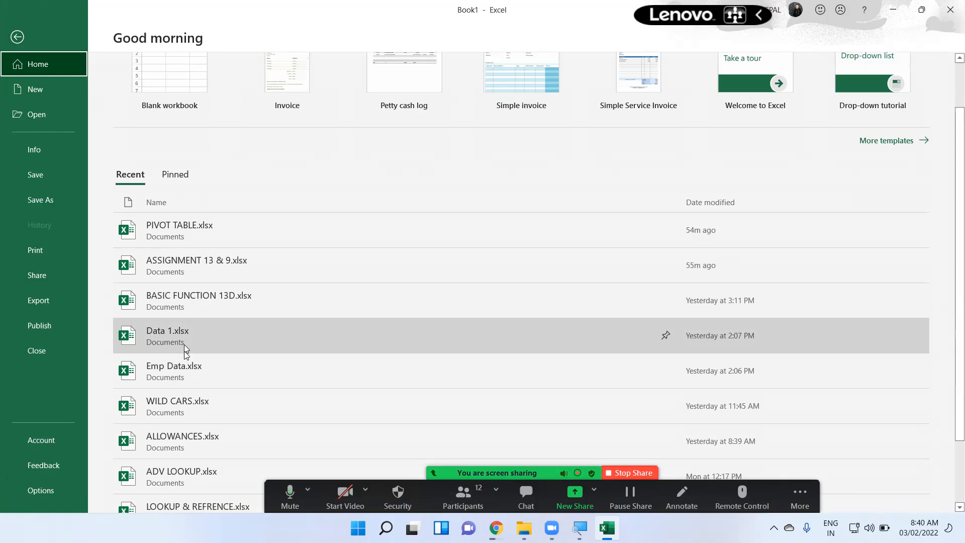
left_click(183, 371)
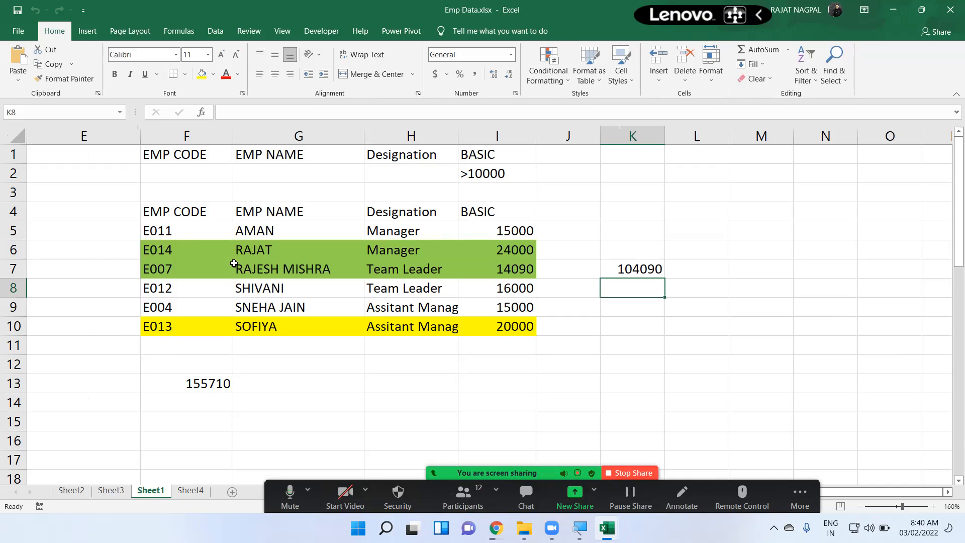
left_click(112, 492)
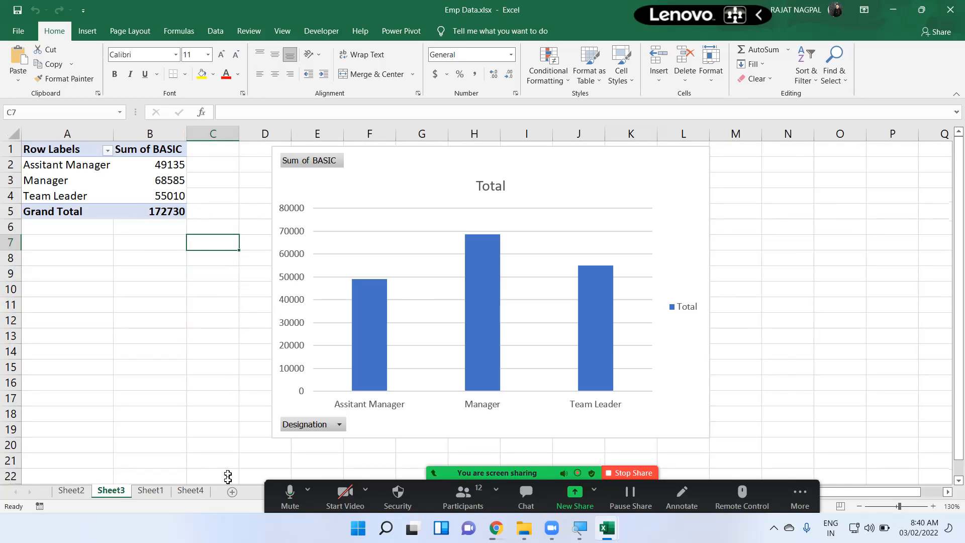
left_click(191, 491)
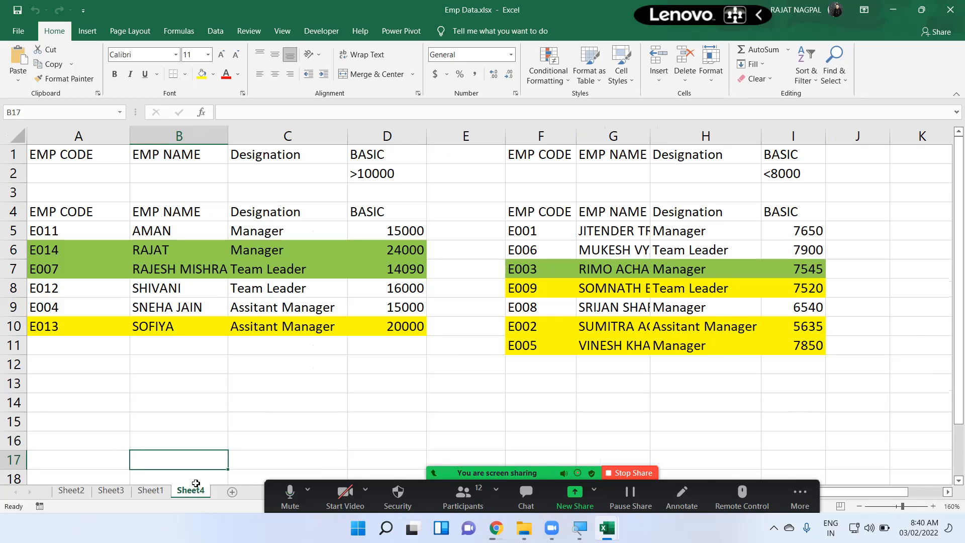
- Open the recent workbook Data 1.xlsx and copy the employee salary table A1:L15 on Sheet3
left_click(15, 31)
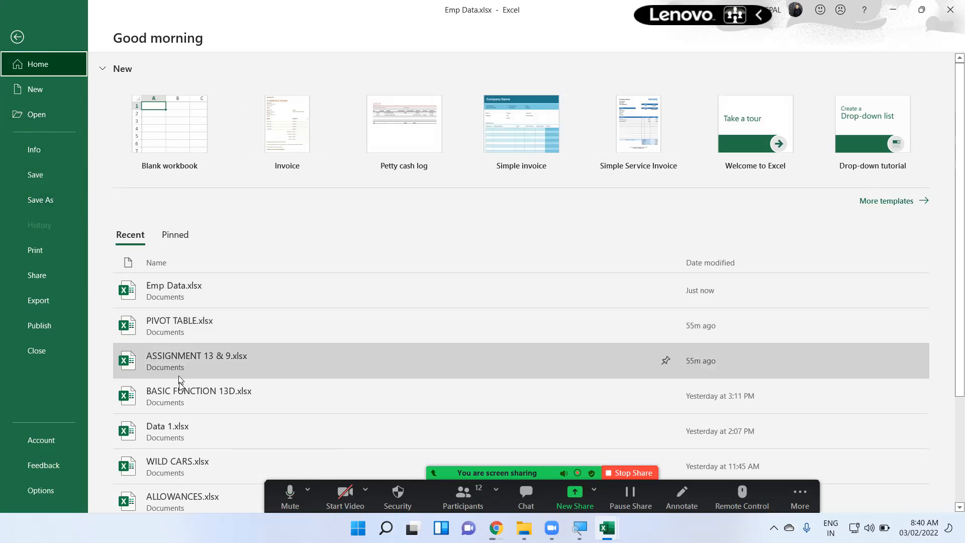
left_click(188, 431)
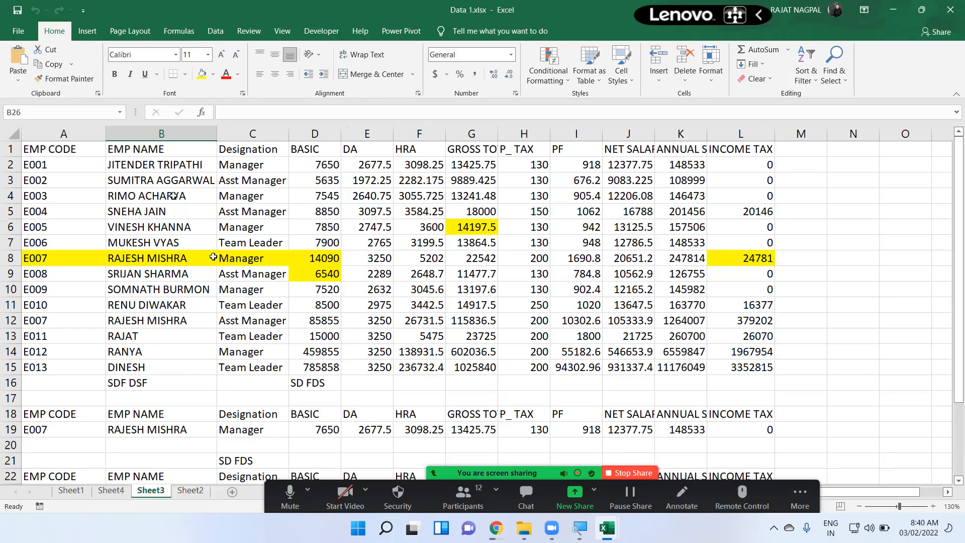
left_click_drag(61, 149, 764, 367)
key("ctrl+c")
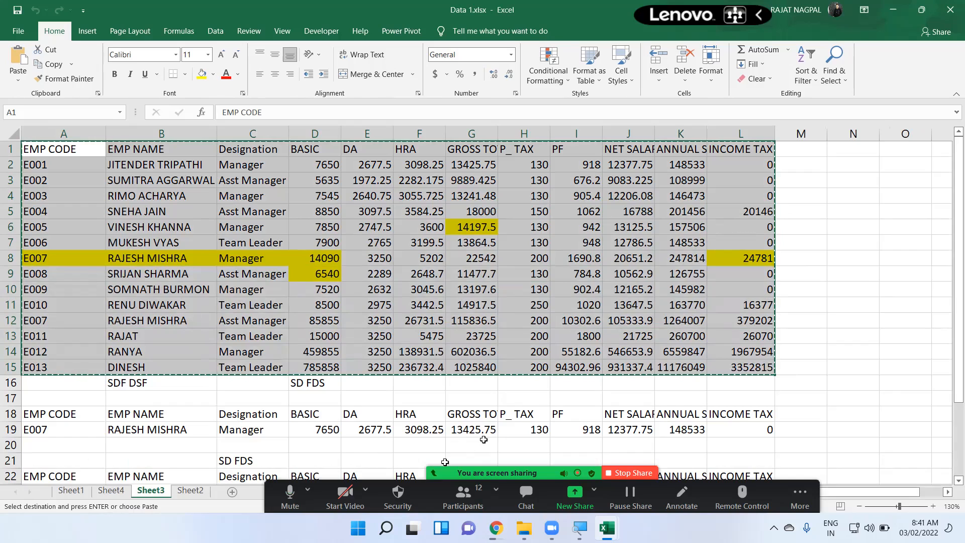
- Add a new worksheet and paste the copied table at A1 as values only
left_click(233, 493)
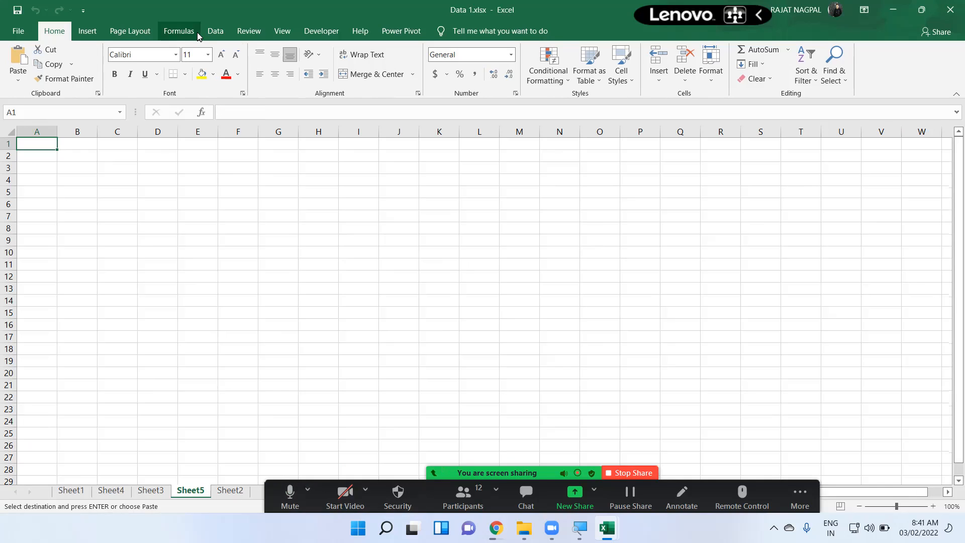
left_click(18, 79)
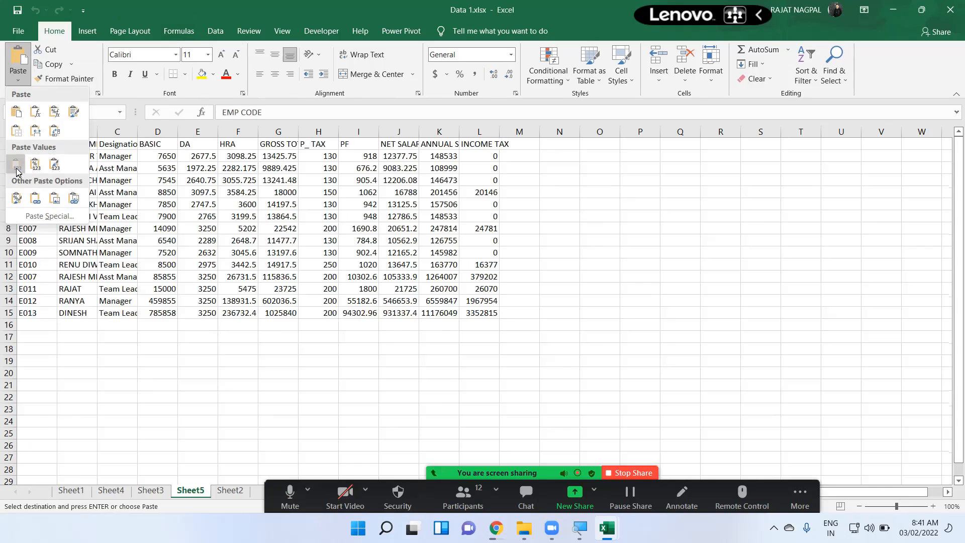
left_click(16, 172)
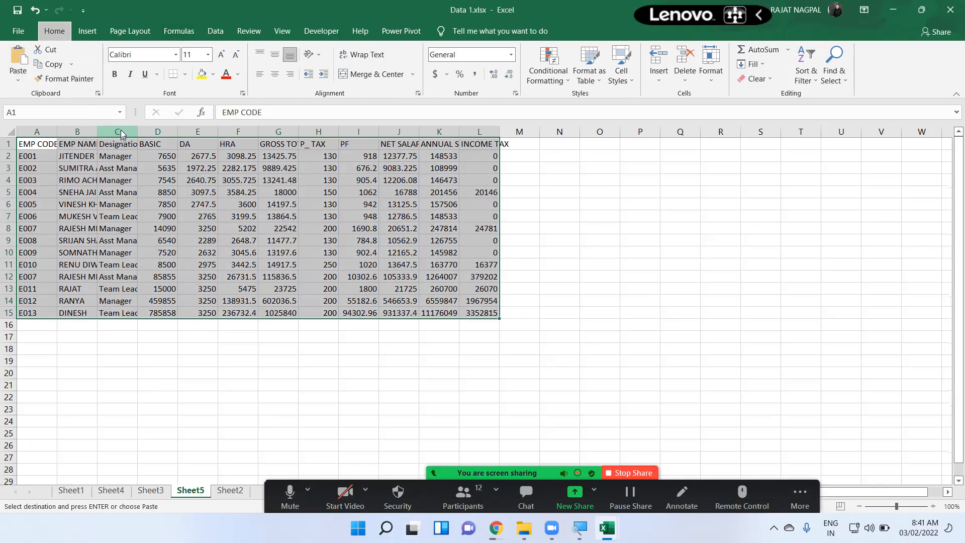
- AutoFit the column widths of the pasted table A1:L15 and clear the selection
key("alt+h")
key("o")
key("i")
scroll(208, 264, "up", 2, "ctrl")
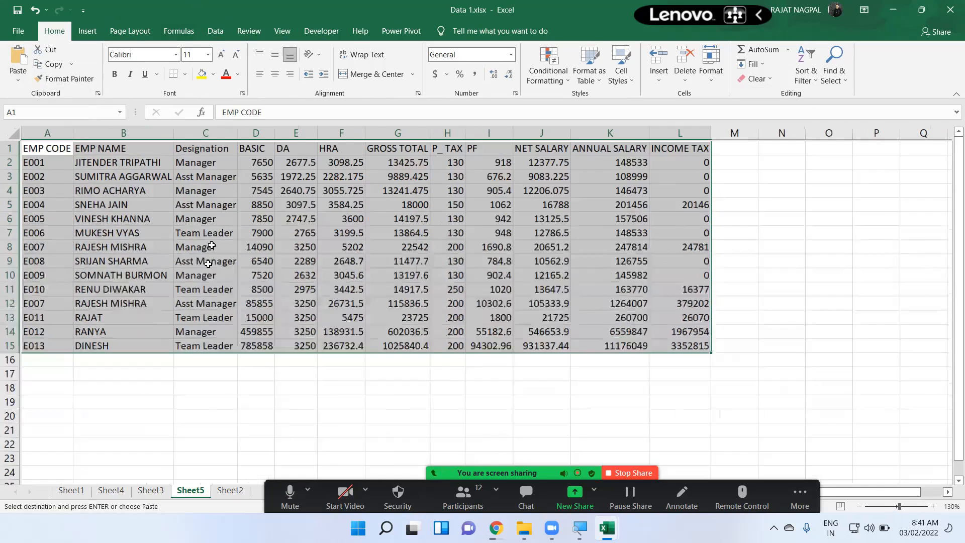
mouse_move(49, 142)
left_mouse_down()
mouse_move(128, 149)
mouse_move(47, 151)
left_mouse_up()
left_click(106, 196)
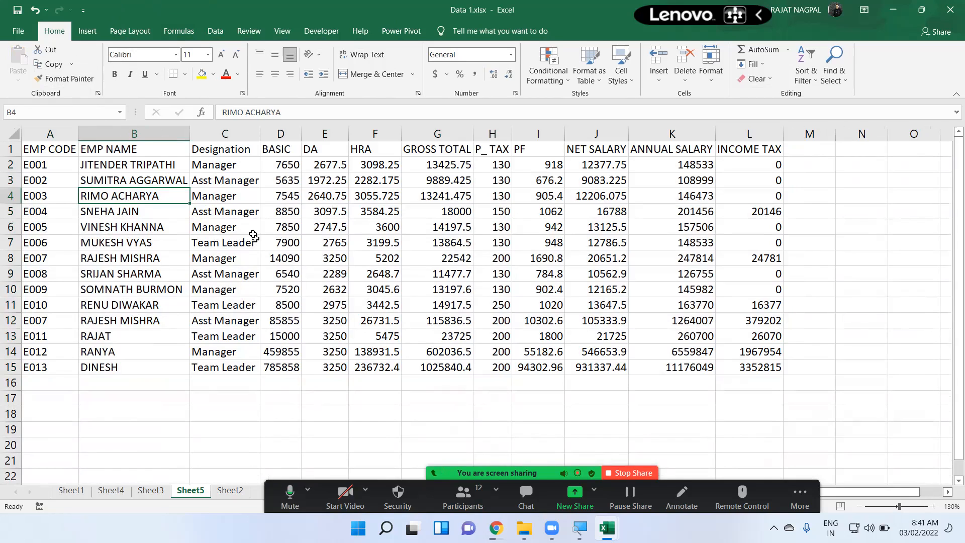
- Widen the Designation and EMP NAME columns slightly beyond their contents
left_click(87, 31)
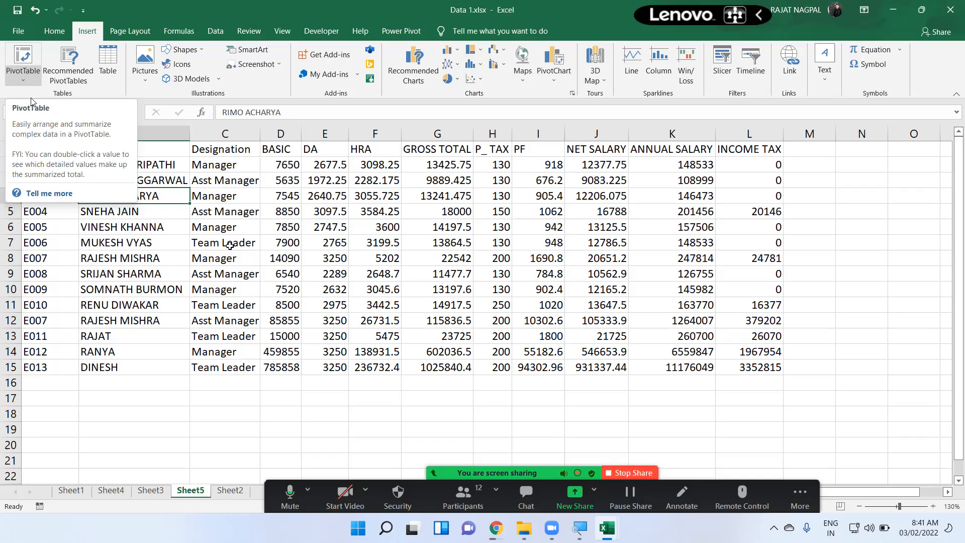
left_click(281, 258)
left_click_drag(258, 132, 292, 133)
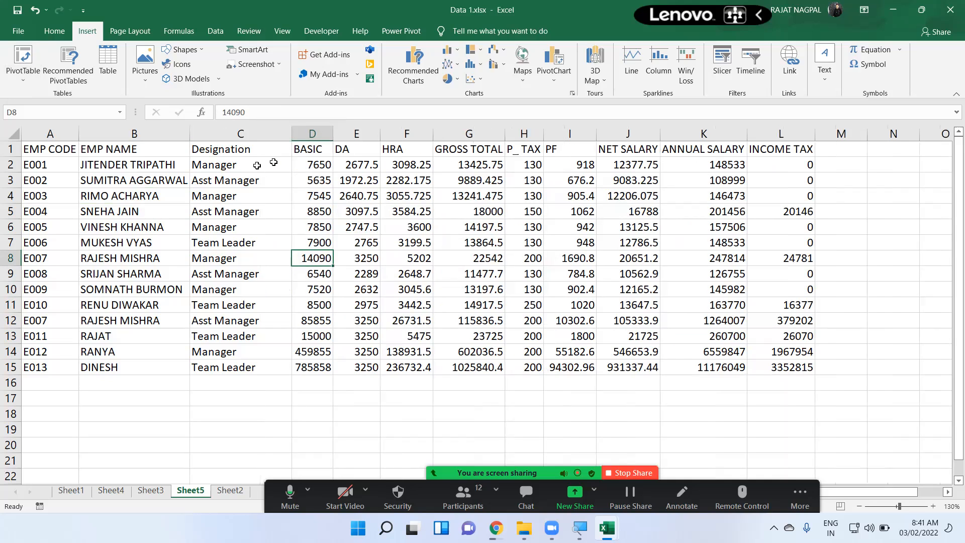
left_click(216, 163)
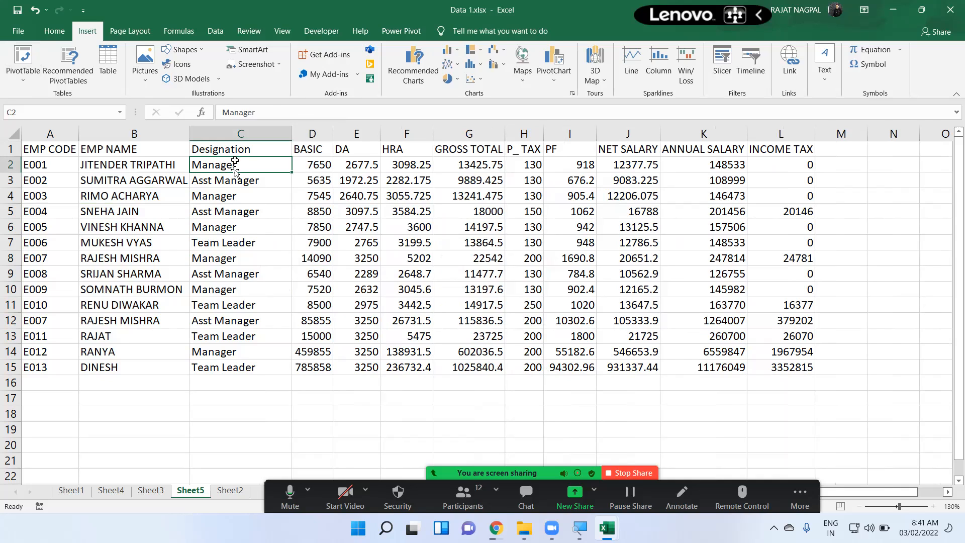
left_click(226, 244)
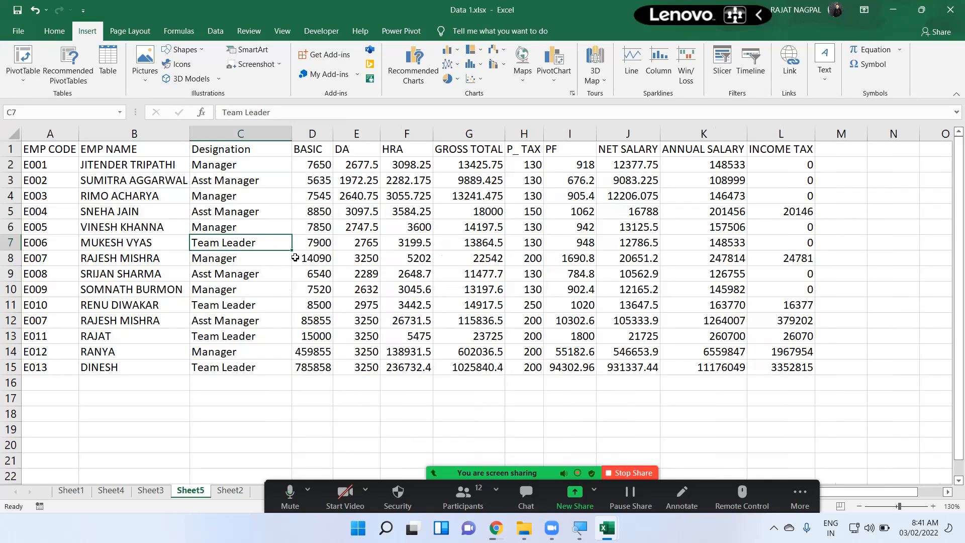
left_click_drag(189, 135, 205, 135)
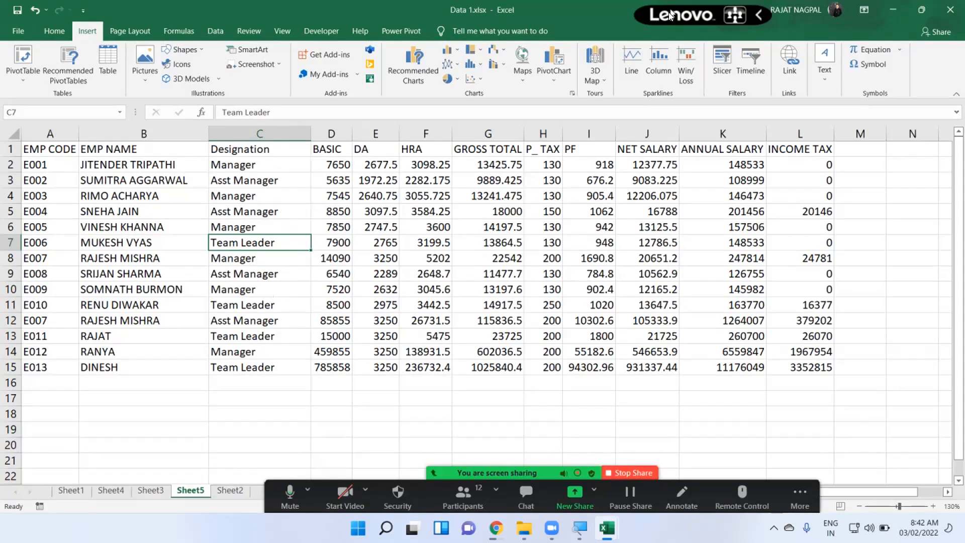
left_click_drag(670, 14, 648, 3)
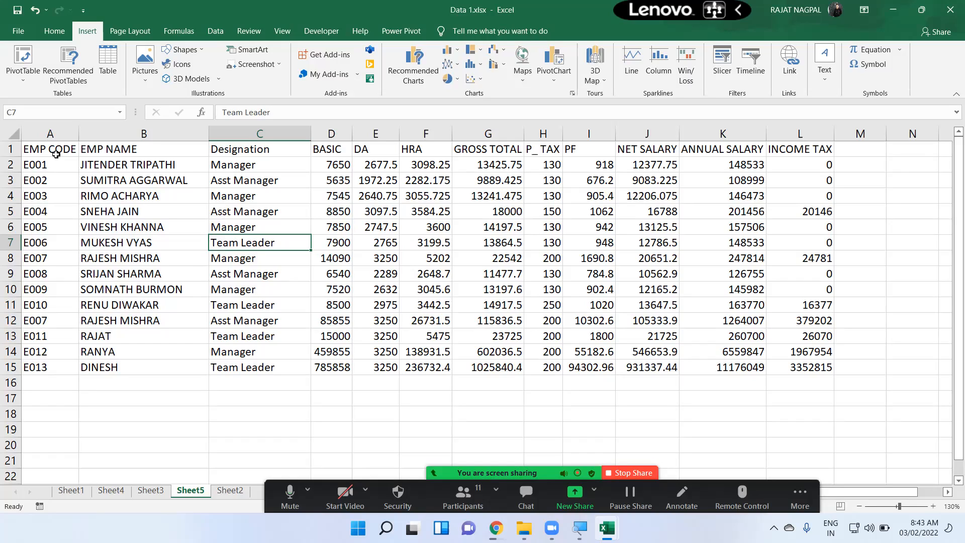
left_click(468, 503)
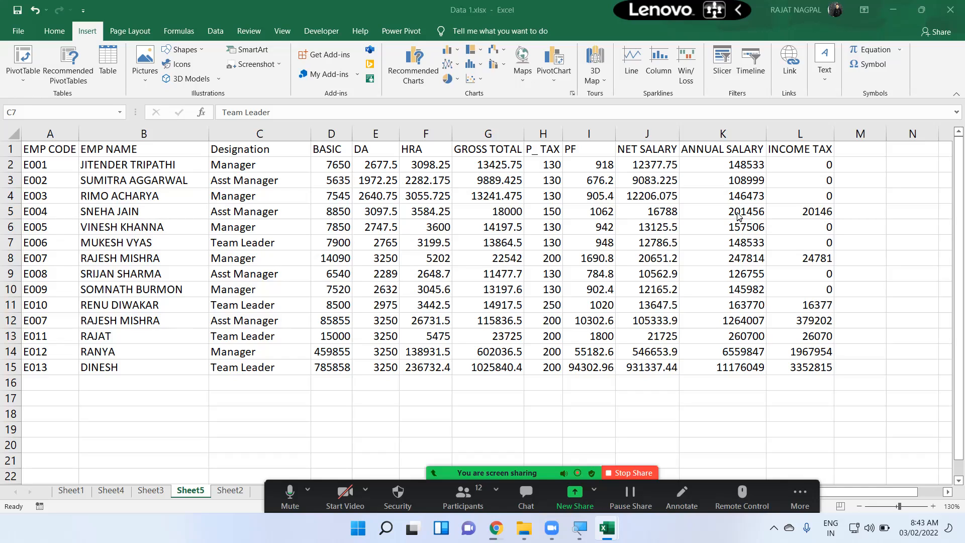
left_click(245, 165)
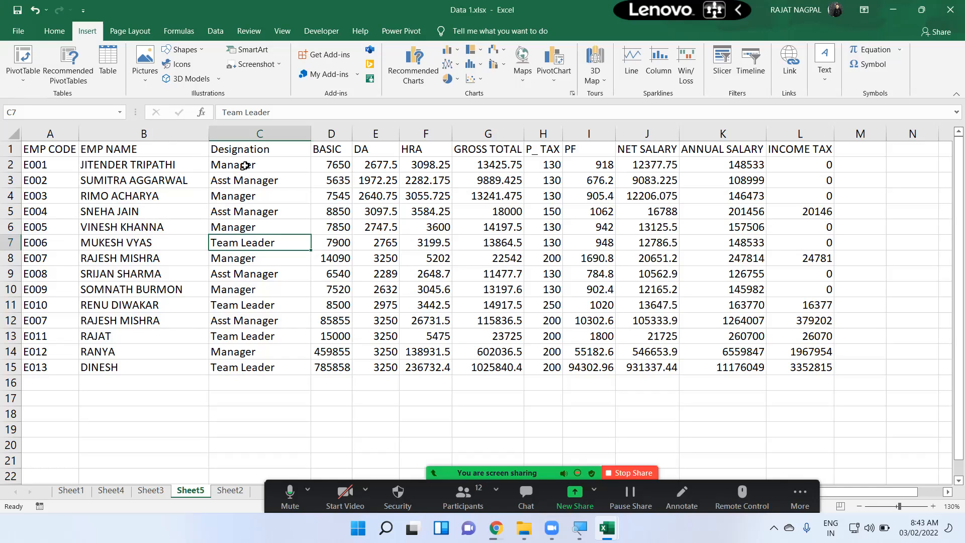
- Make the header row A1:L1 bold
left_click_drag(51, 149, 810, 149)
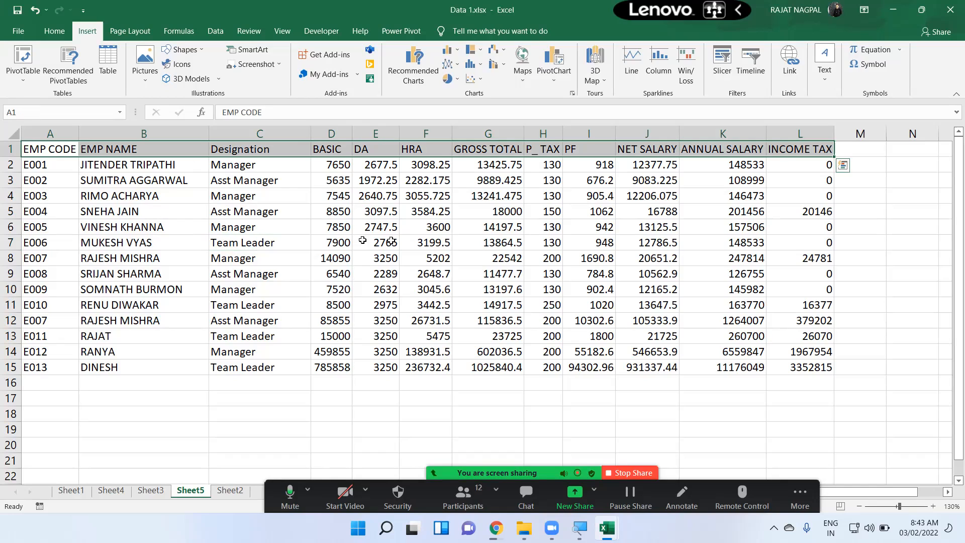
left_click(54, 31)
left_click(114, 74)
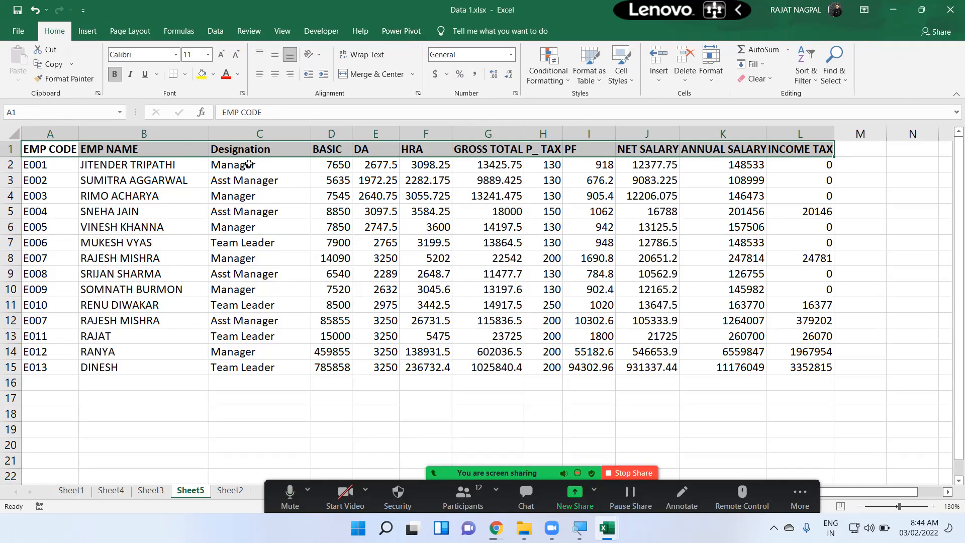
left_click(241, 166)
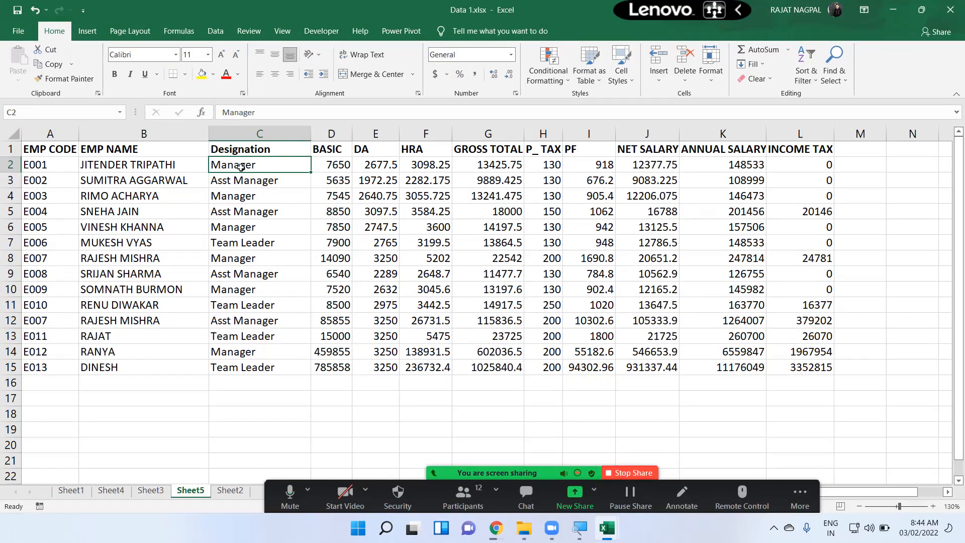
left_click(481, 499)
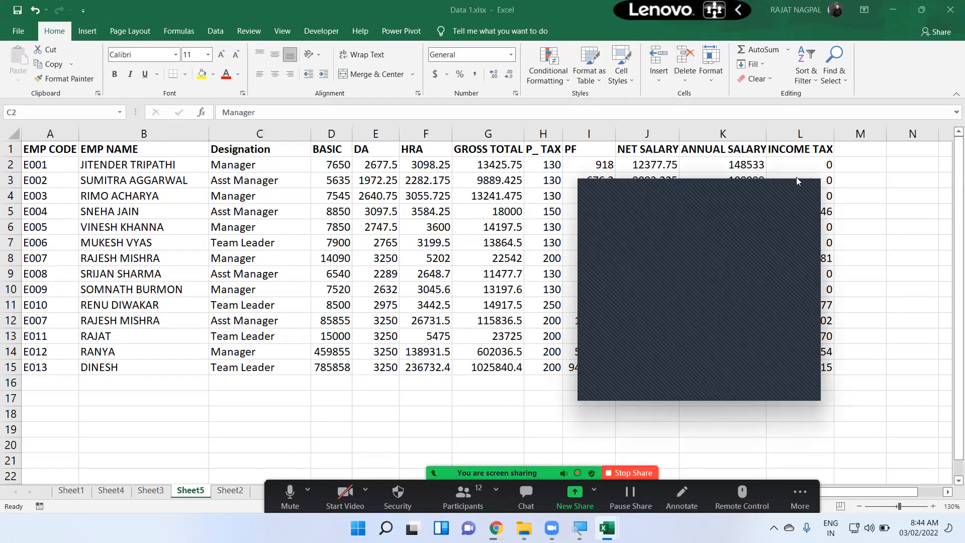
left_click(802, 185)
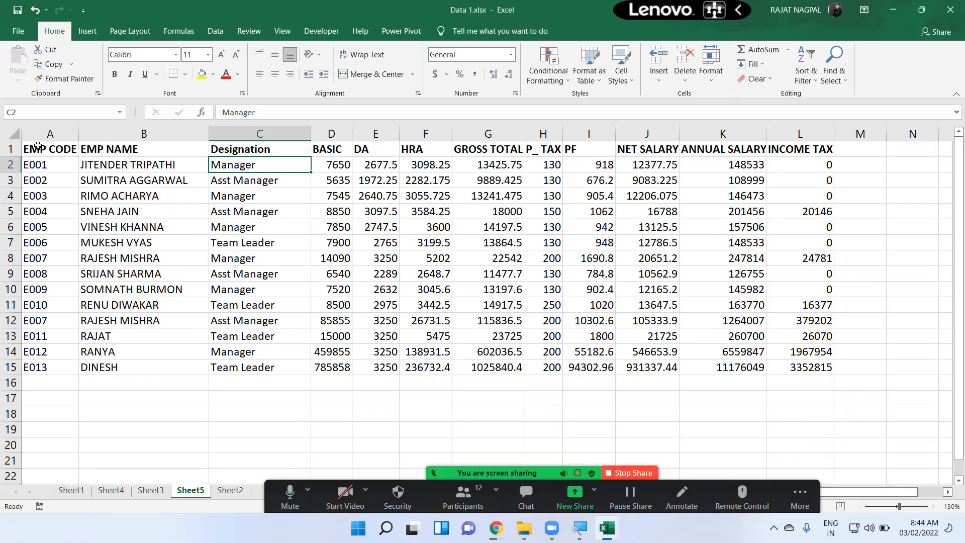
- Start a PivotTable from a table or range using the whole employee table A1:L15 on Sheet5
left_click_drag(65, 151, 801, 368)
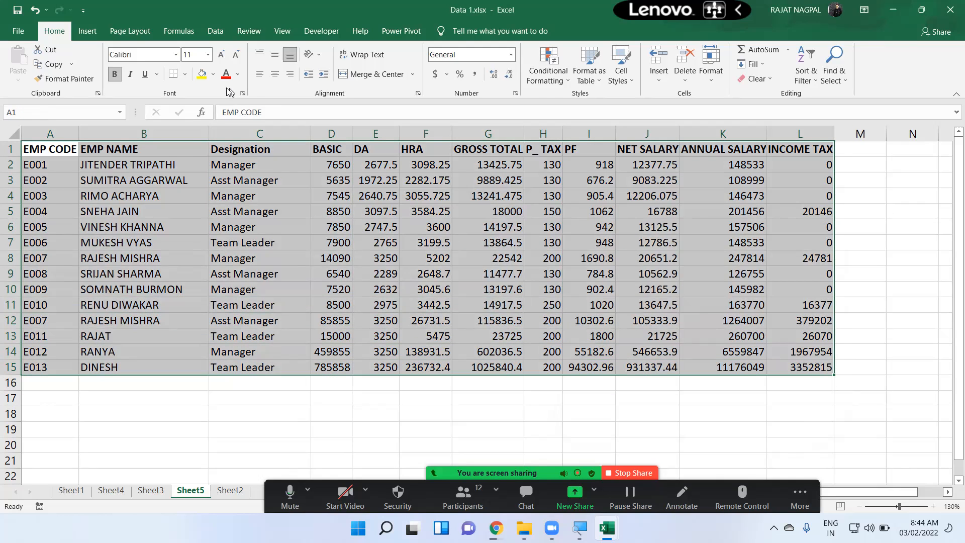
left_click(87, 32)
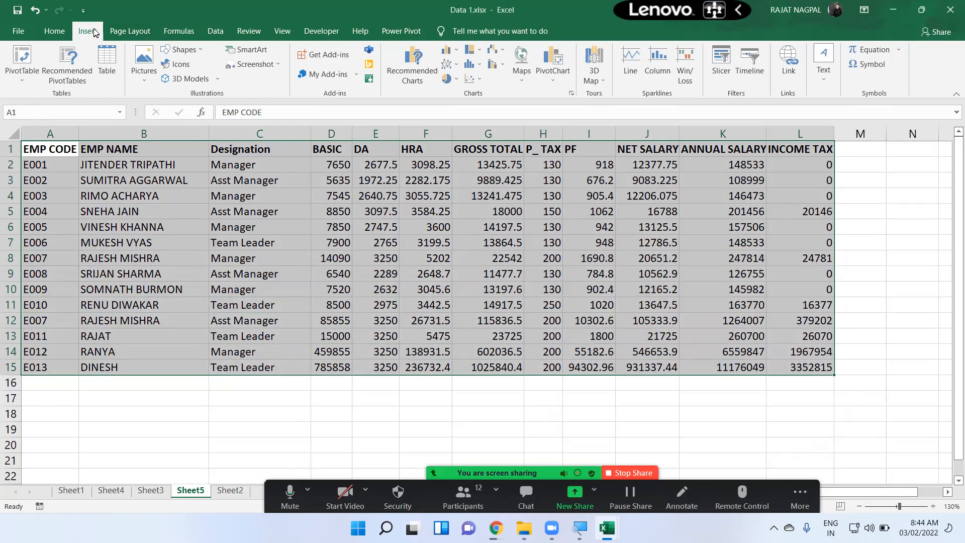
left_click(22, 74)
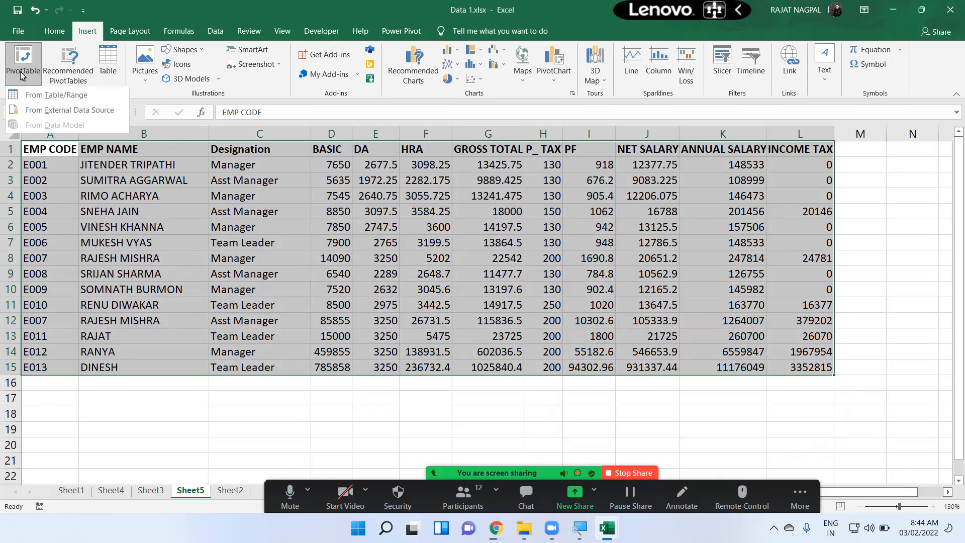
left_click(47, 95)
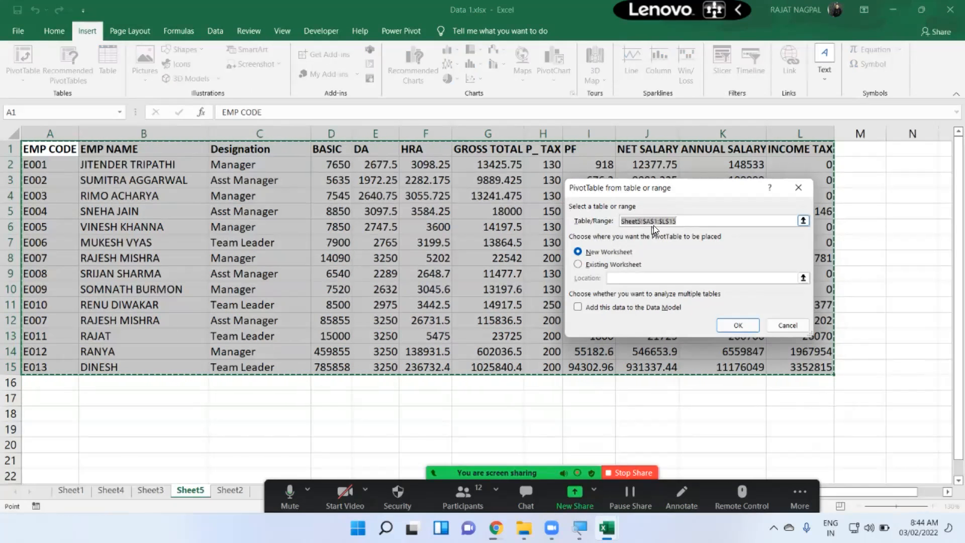
- Clear the PivotTable's source range and reselect it on the sheet as Sheet5!$A$1:$L$15
left_click(676, 222)
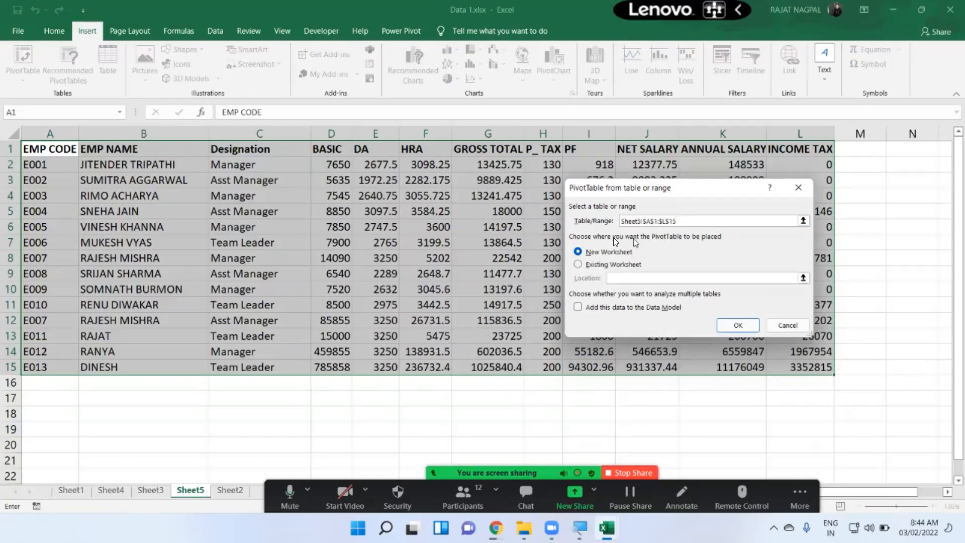
left_click_drag(685, 222, 622, 221)
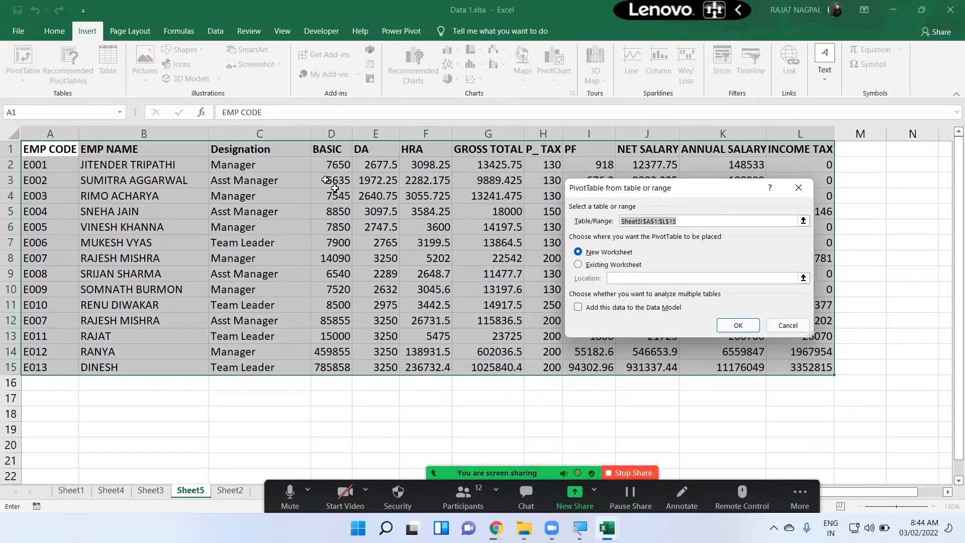
left_click(682, 222)
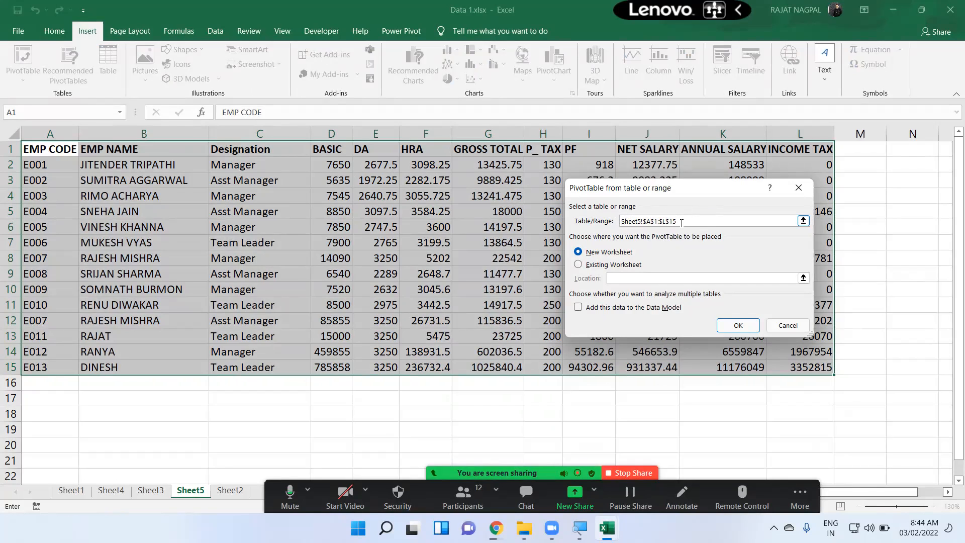
left_click_drag(682, 224, 528, 219)
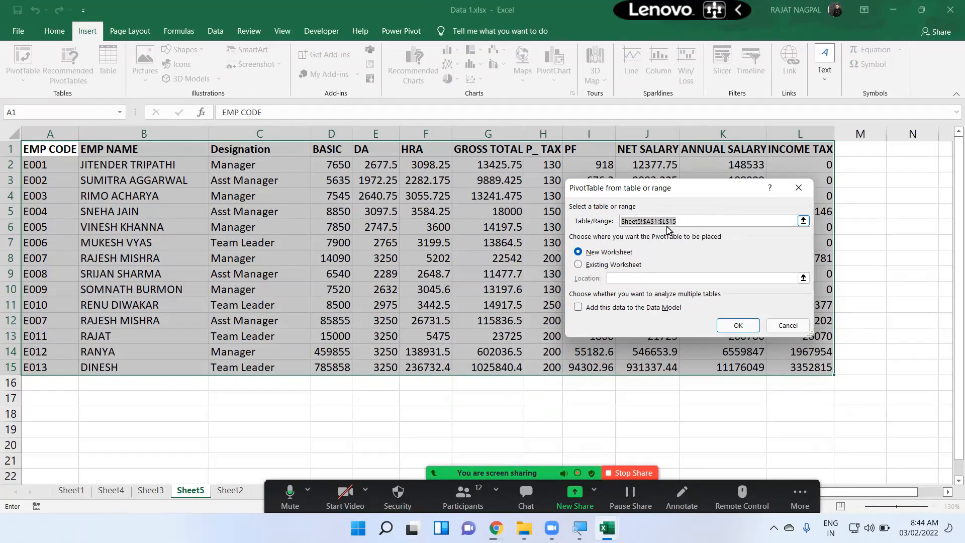
key("BackSpace")
left_click_drag(41, 145, 801, 369)
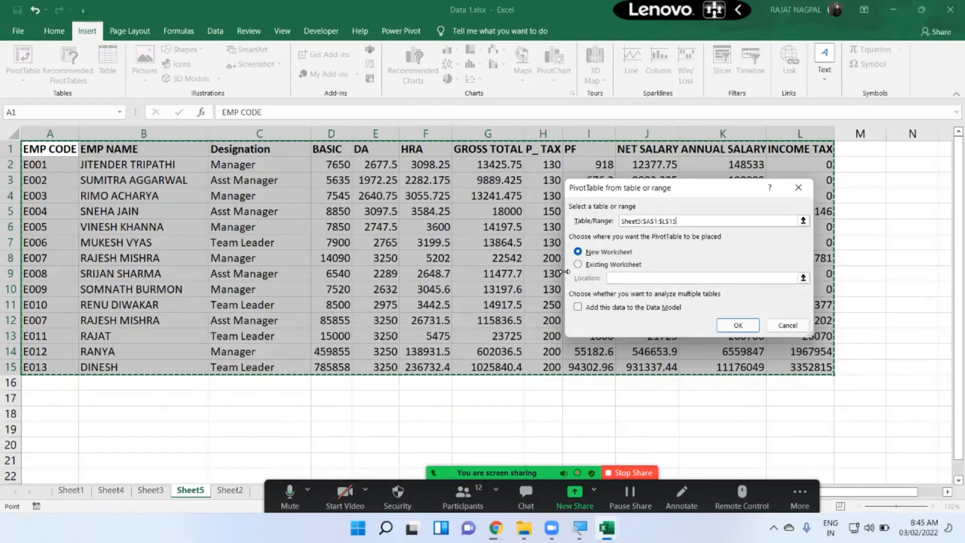
- Create the PivotTable from Sheet5!$A$1:$L$15 on a new worksheet
left_click(605, 266)
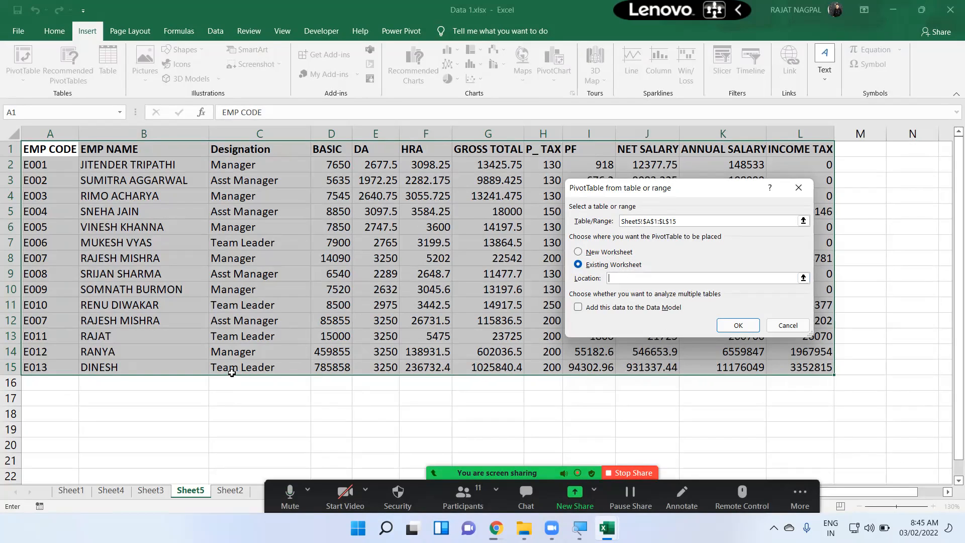
left_click(607, 255)
left_click(694, 221)
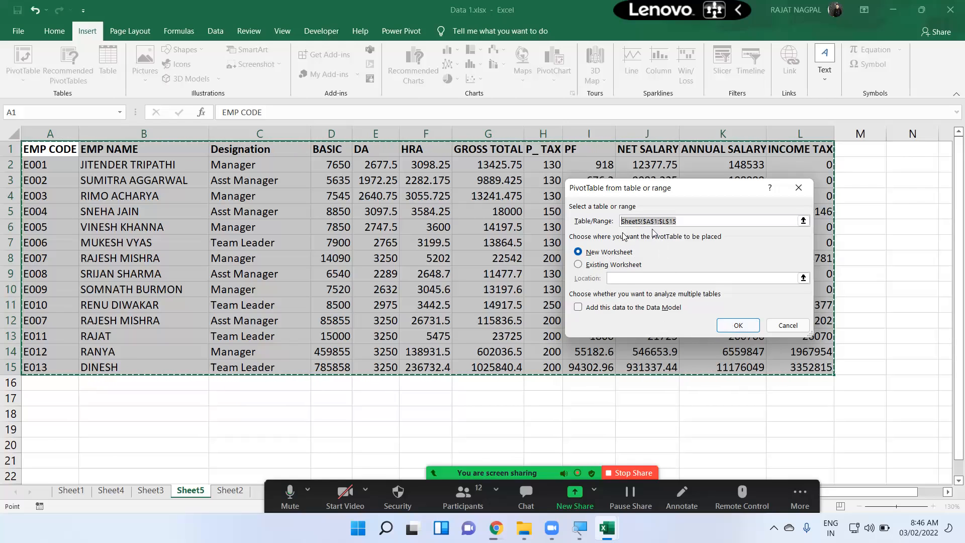
left_click(746, 329)
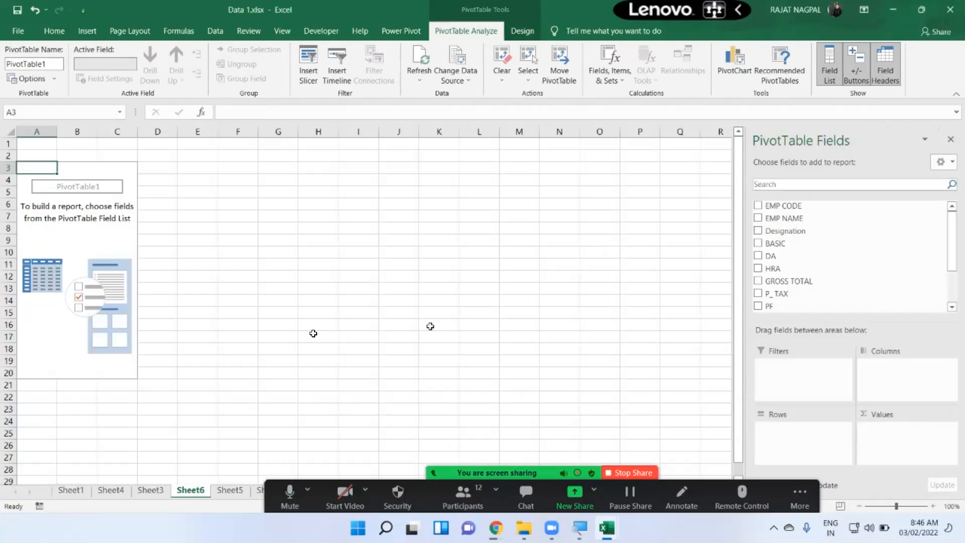
- Add the Designation field to the rows of the PivotTable and check its row labels
scroll(282, 285, "up", 2)
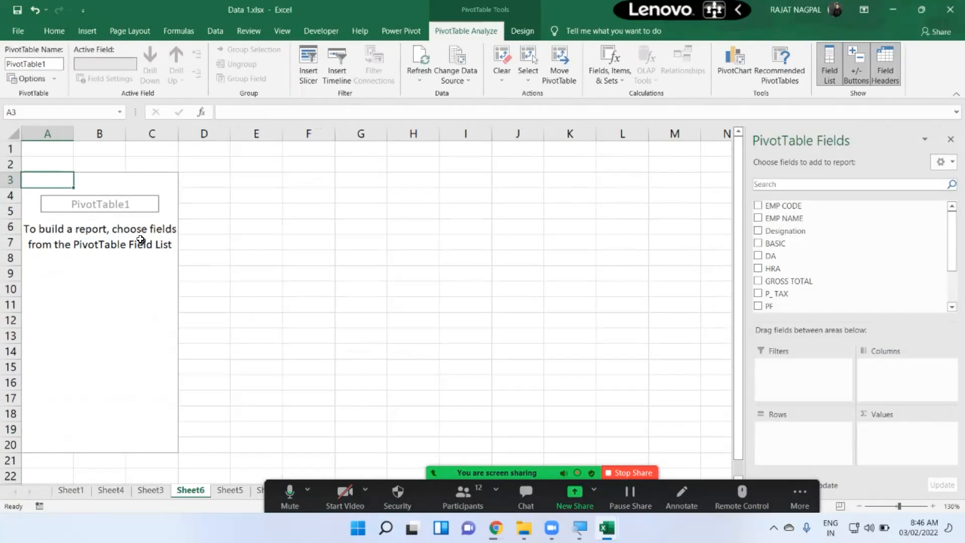
scroll(136, 236, "down", 1)
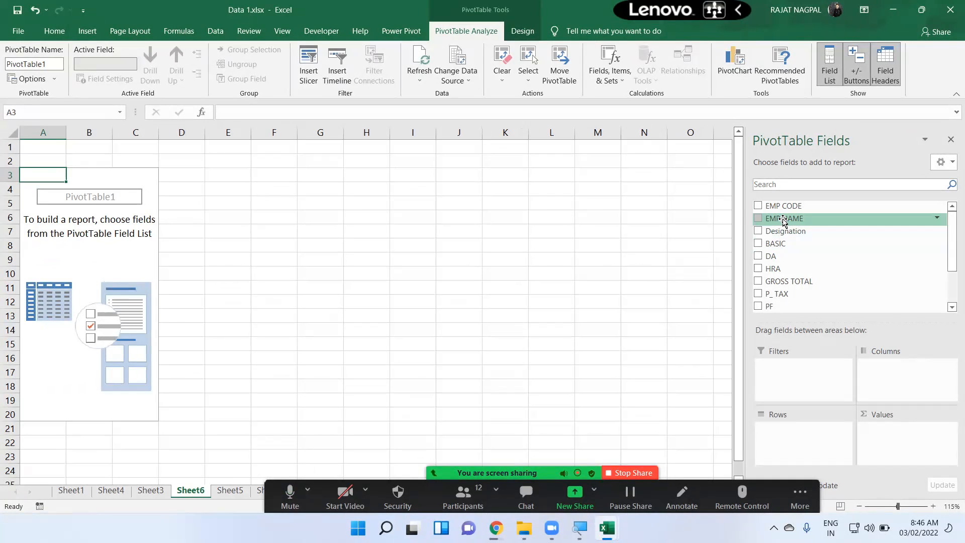
left_click(759, 232)
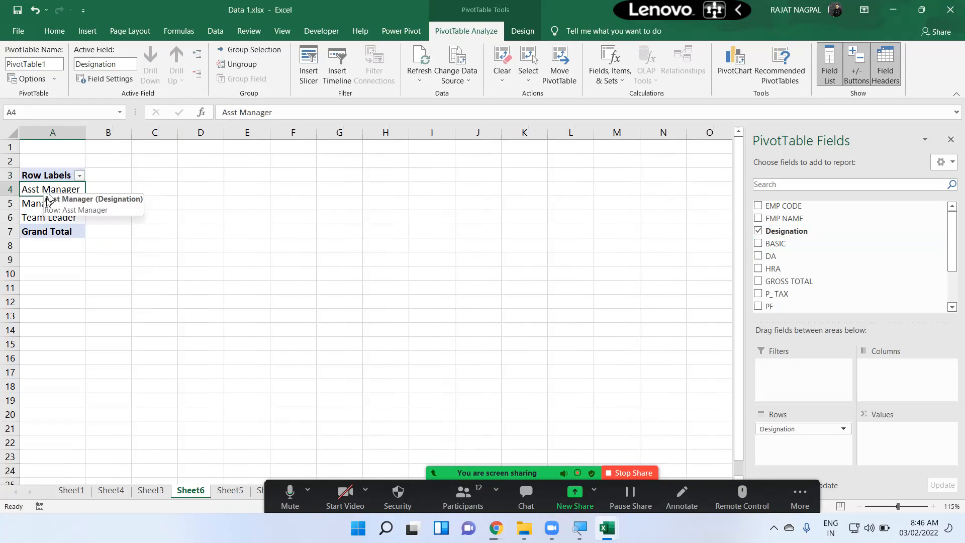
left_click(43, 203)
left_click(43, 221)
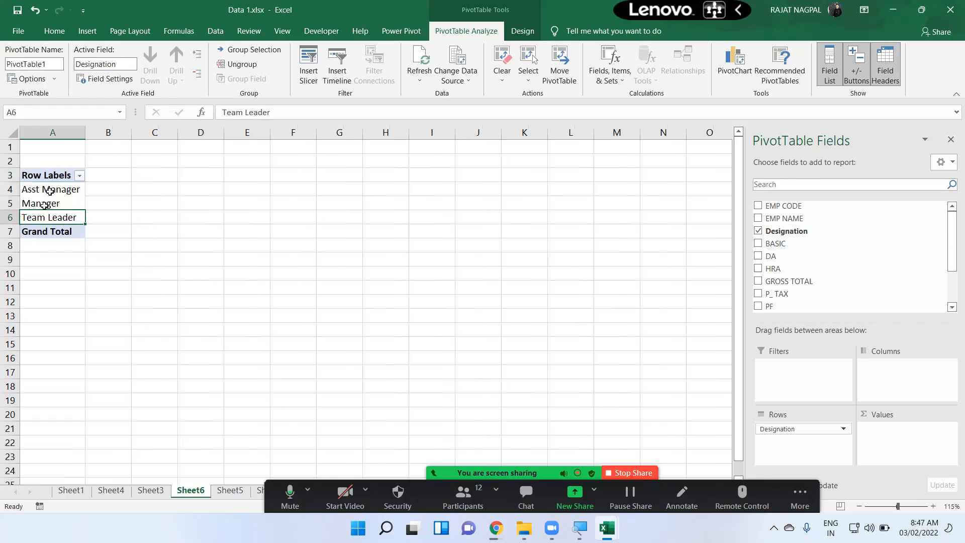
- Add the EMP NAME field beneath Designation in the rows and check the employees grouped under each designation
left_click(758, 220)
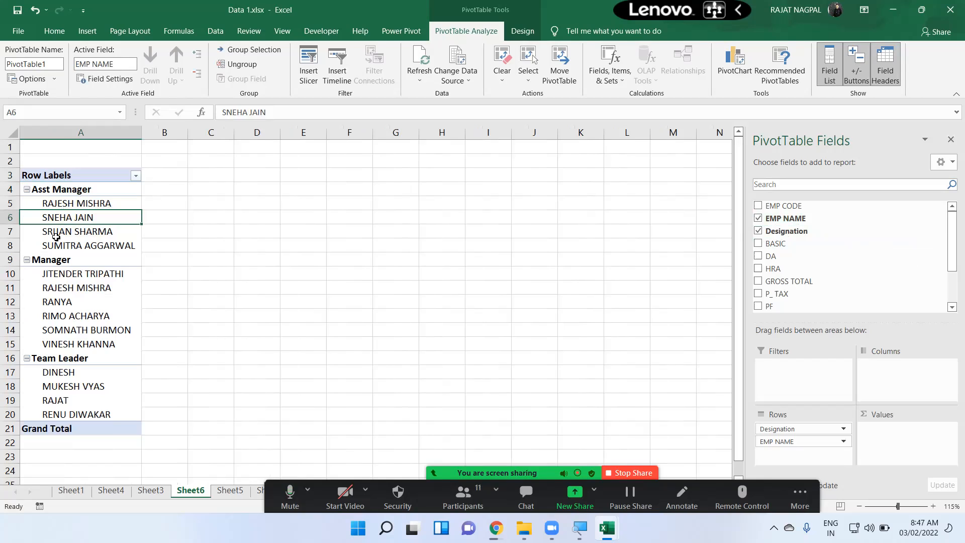
left_click(54, 189)
left_click(62, 206)
left_click_drag(65, 217, 62, 331)
left_click(60, 260)
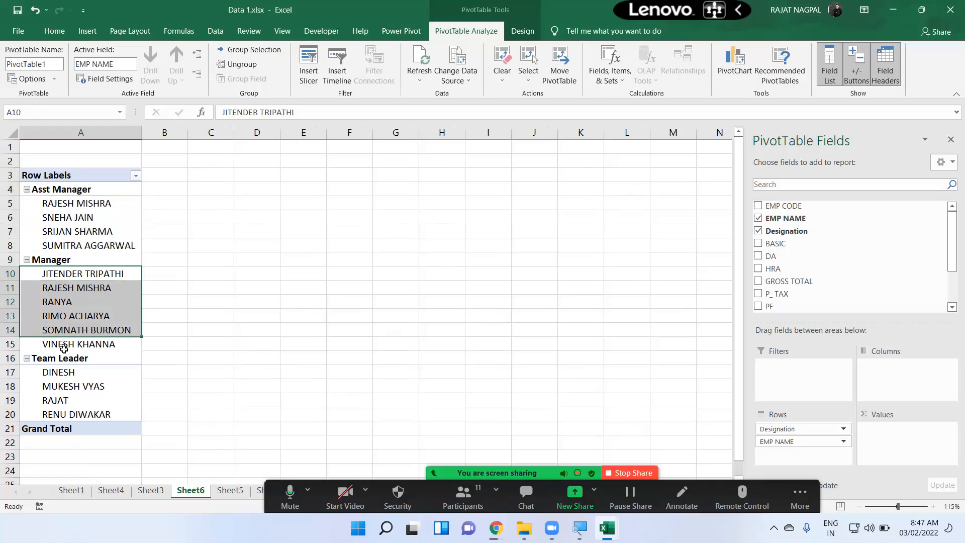
left_click(66, 374)
left_click_drag(67, 375, 63, 414)
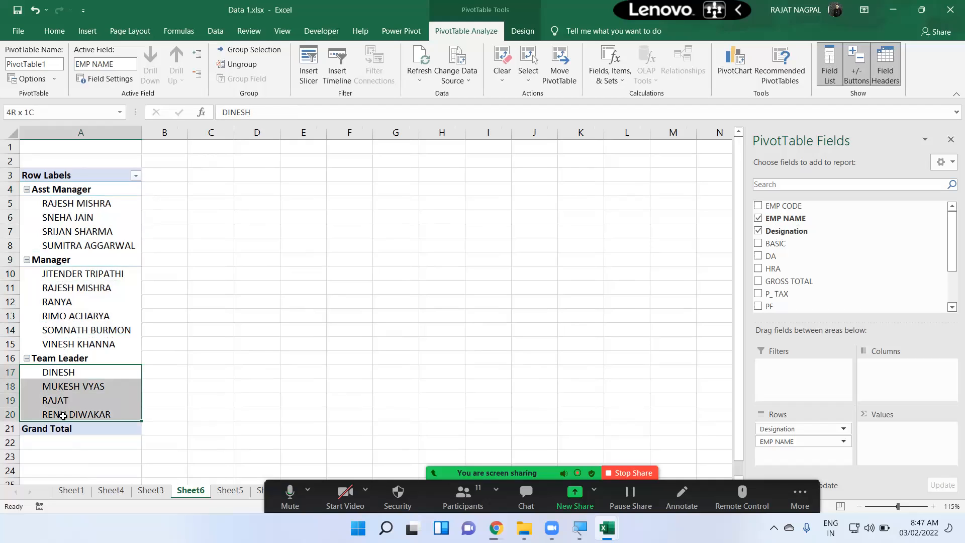
- Add the BASIC field to the PivotTable's values as a sum
left_click(758, 243)
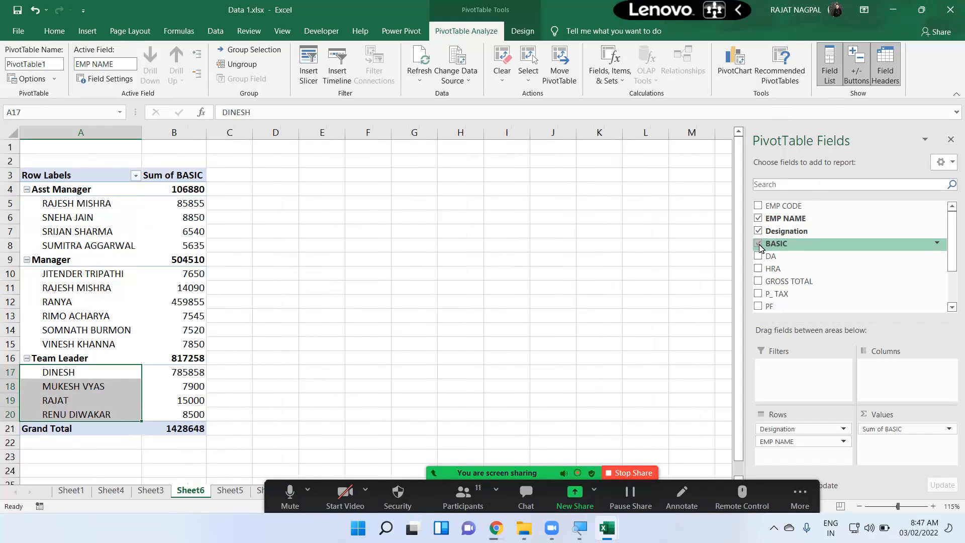
left_click_drag(67, 203, 168, 240)
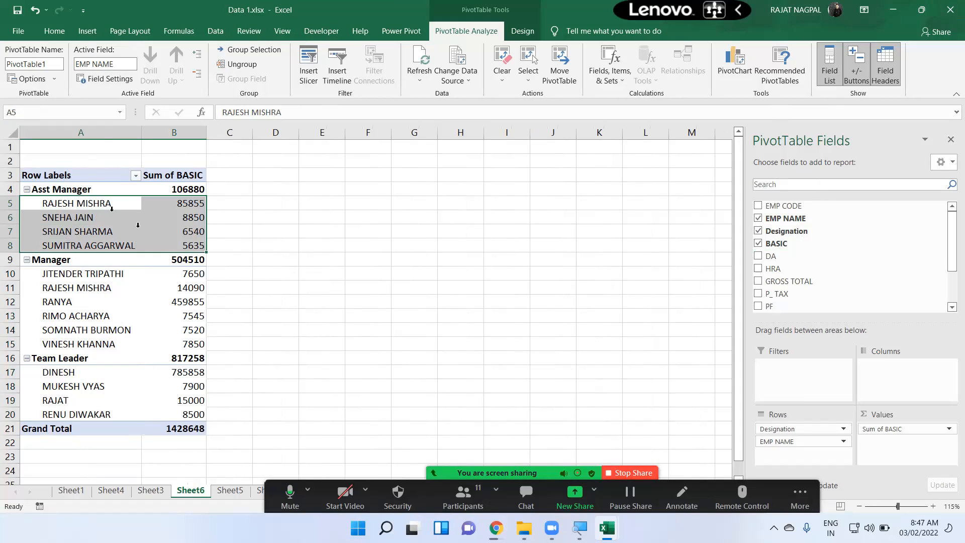
- Examine the basic salary figures per employee, the subtotal of each designation and the grand total
left_click(66, 189)
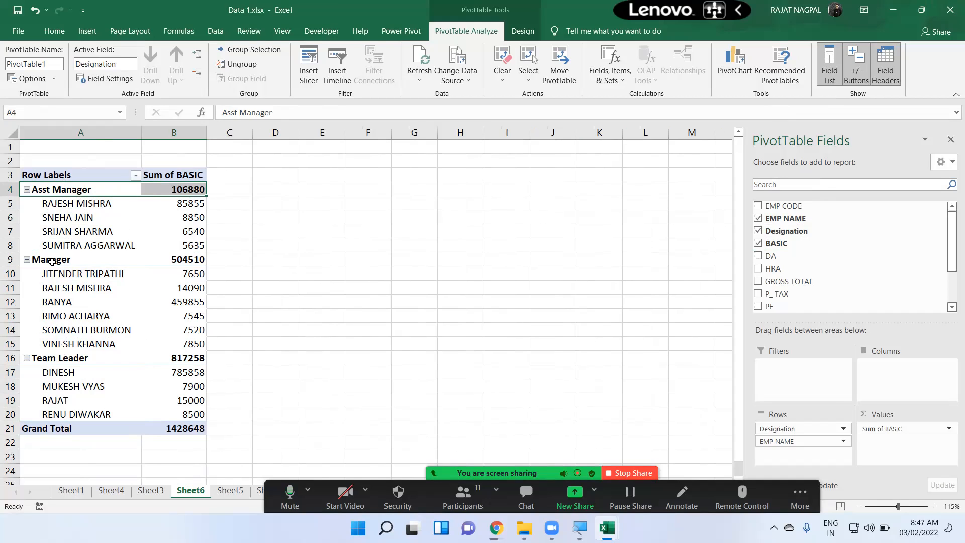
left_click(198, 272)
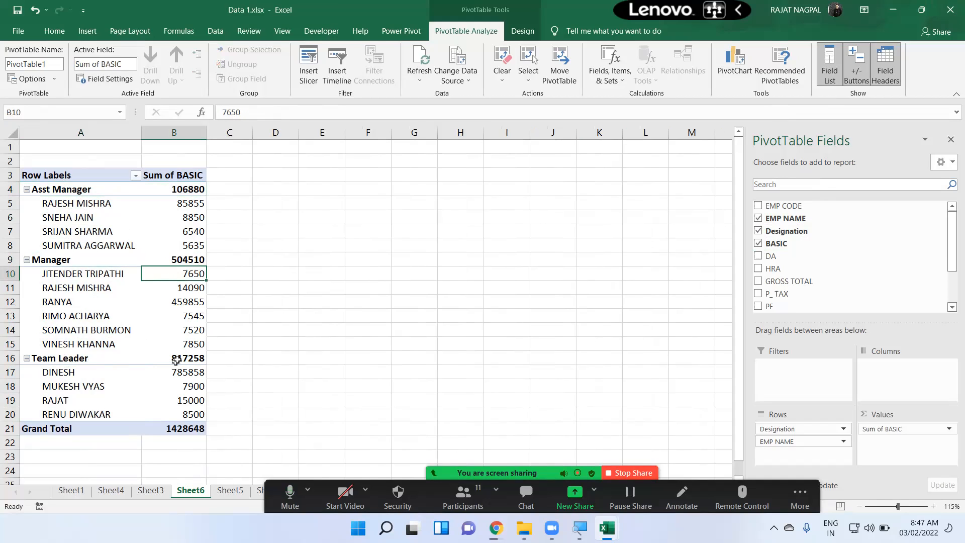
left_click(180, 433)
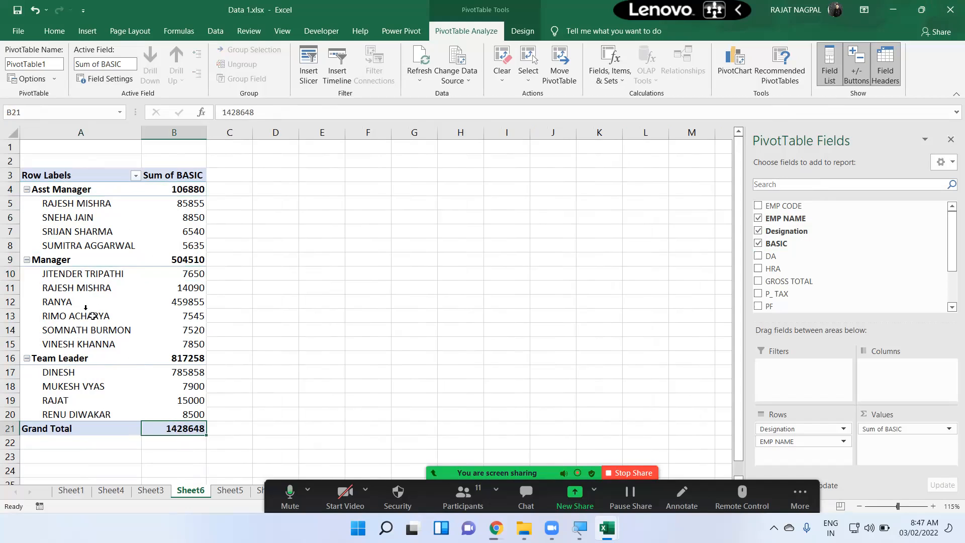
left_click_drag(80, 275, 177, 347)
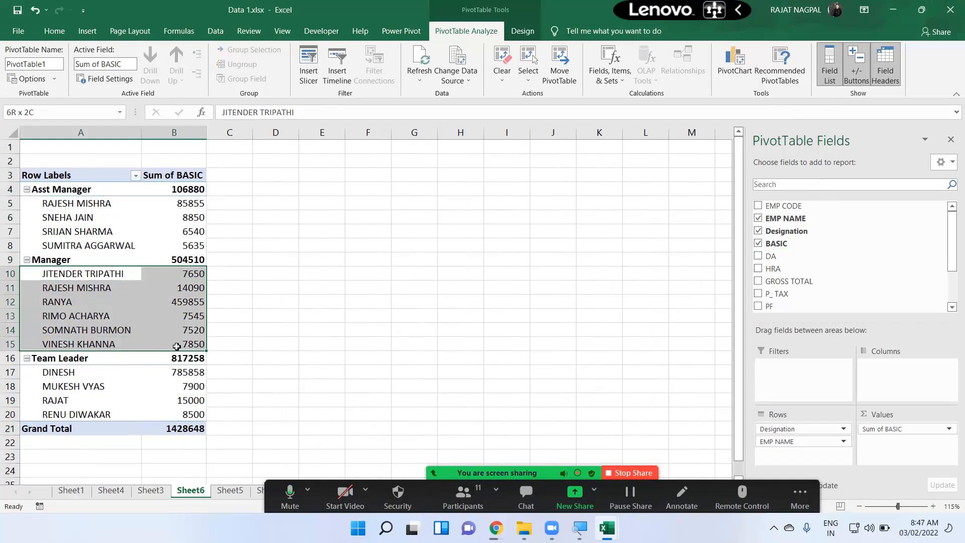
left_click(50, 259)
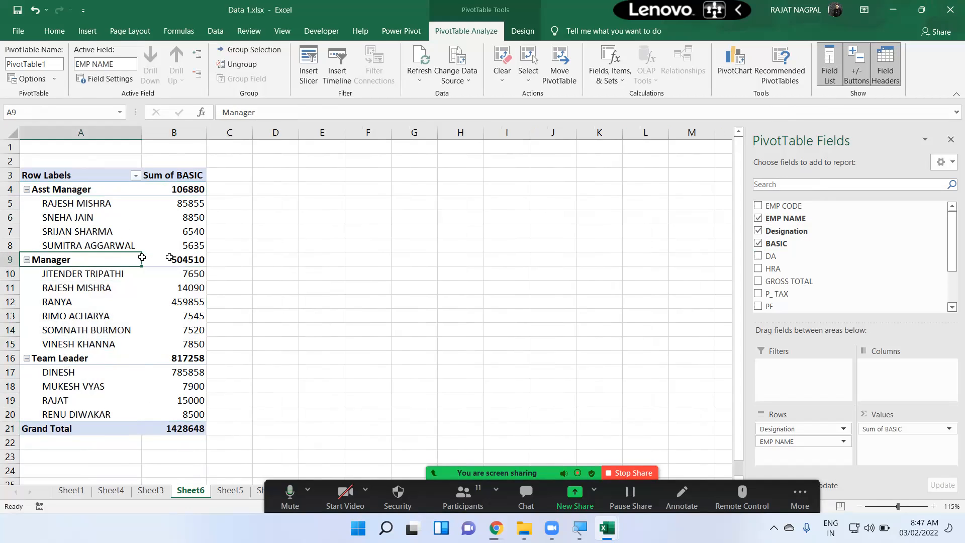
left_click_drag(142, 258, 170, 259)
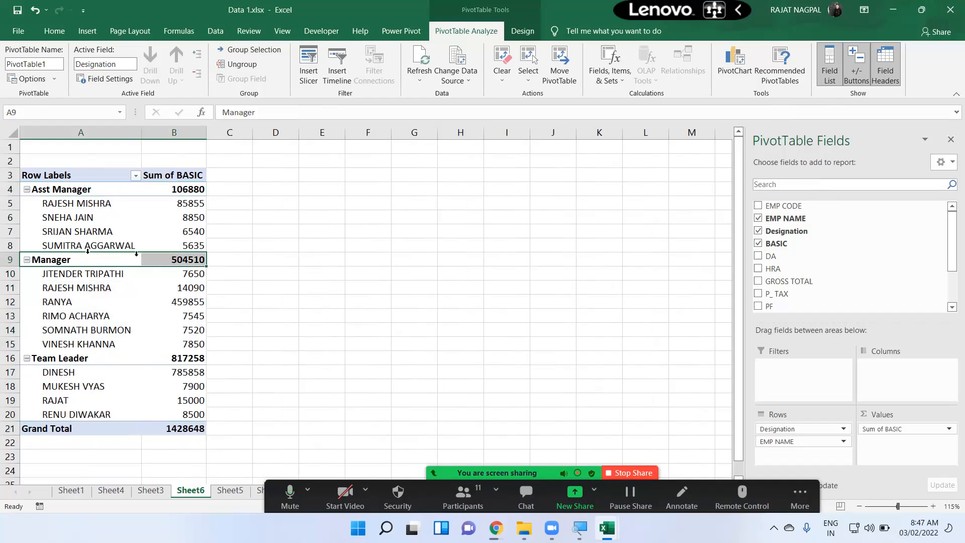
left_click(157, 426)
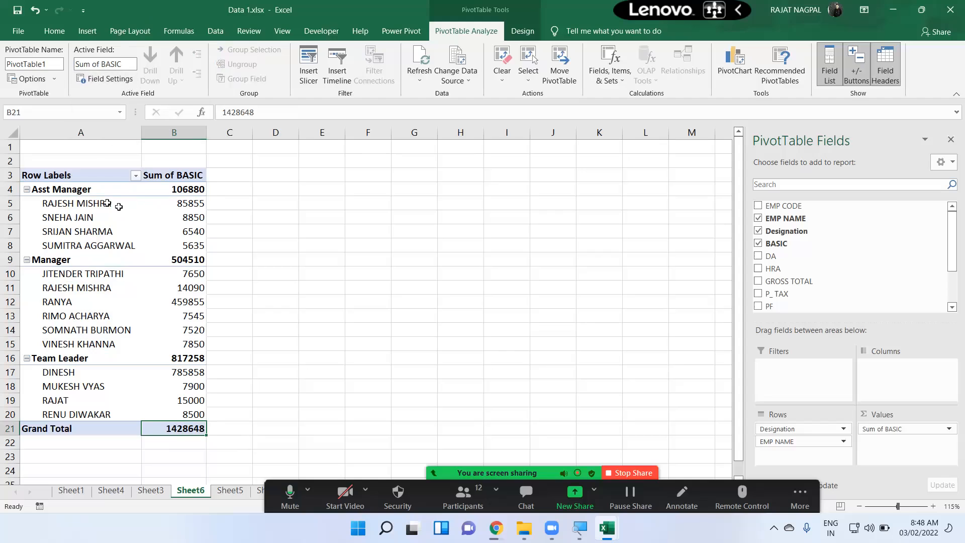
left_click(86, 191)
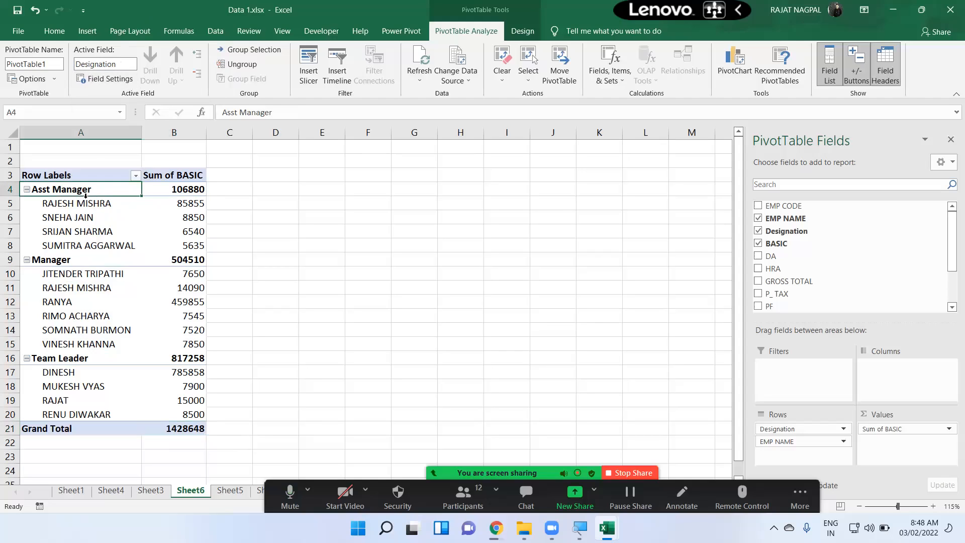
left_click_drag(80, 201, 161, 239)
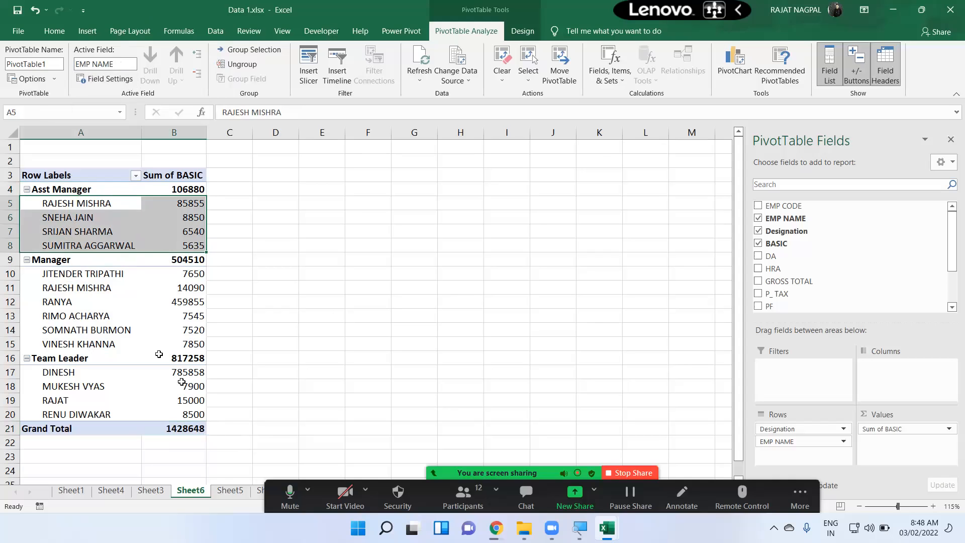
- Examine how names and designations are mixed in the ungrouped employee records on Sheet3, and return to the PivotTable on Sheet6
left_click(84, 495)
left_click(110, 491)
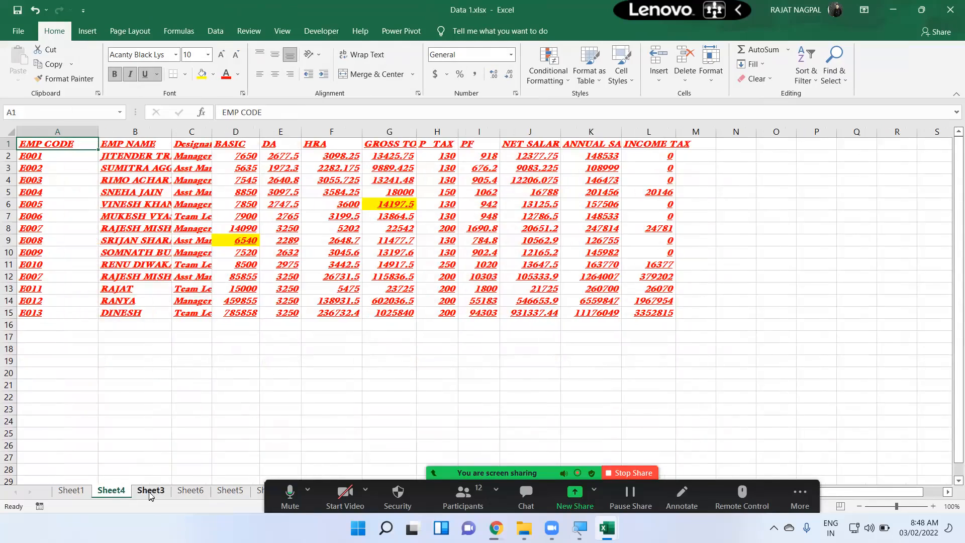
left_click(151, 491)
left_click(210, 181)
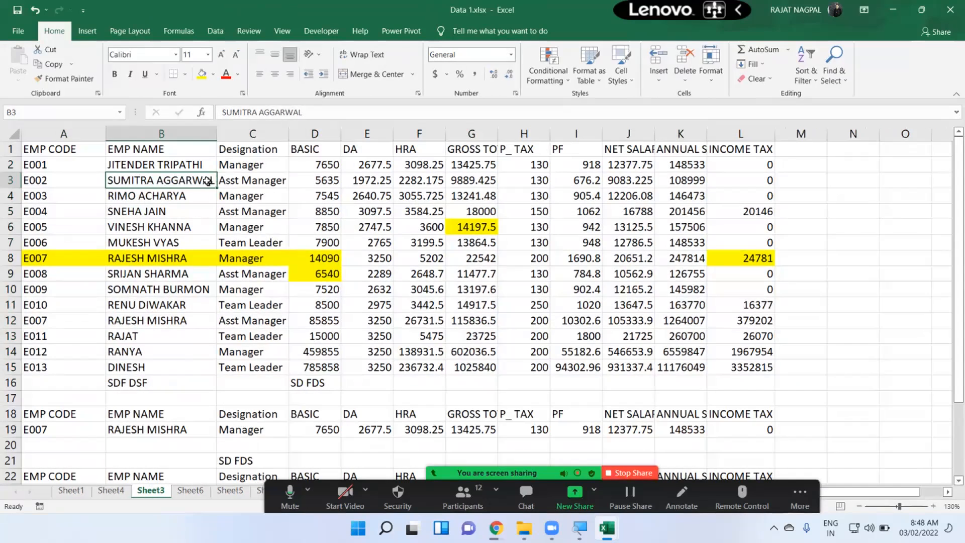
left_click_drag(158, 180, 473, 179)
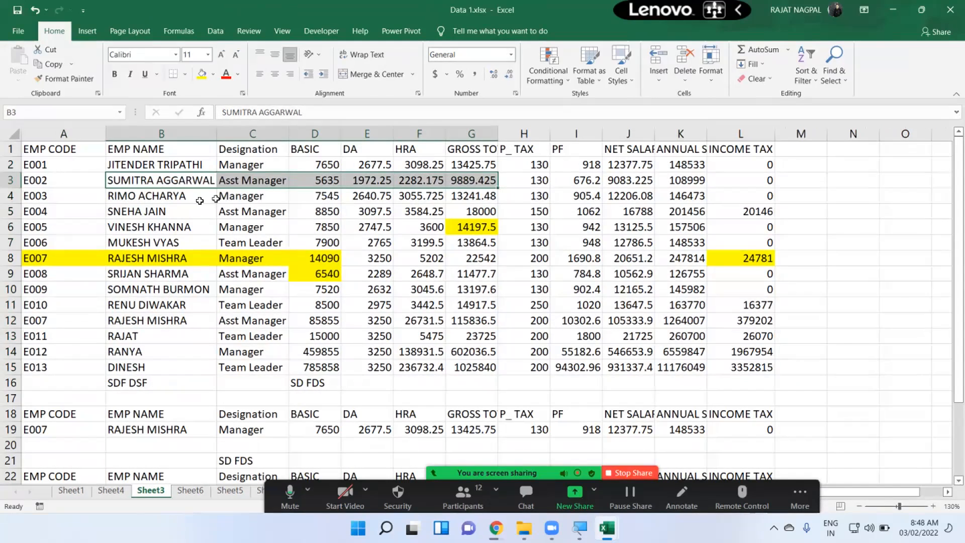
left_click(143, 219)
left_click(251, 165)
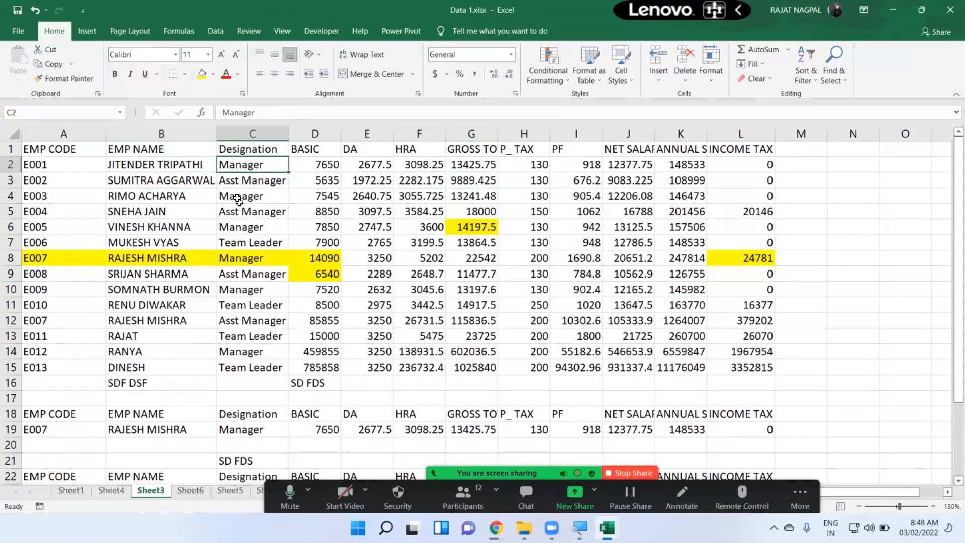
left_click(240, 199)
left_click(259, 315)
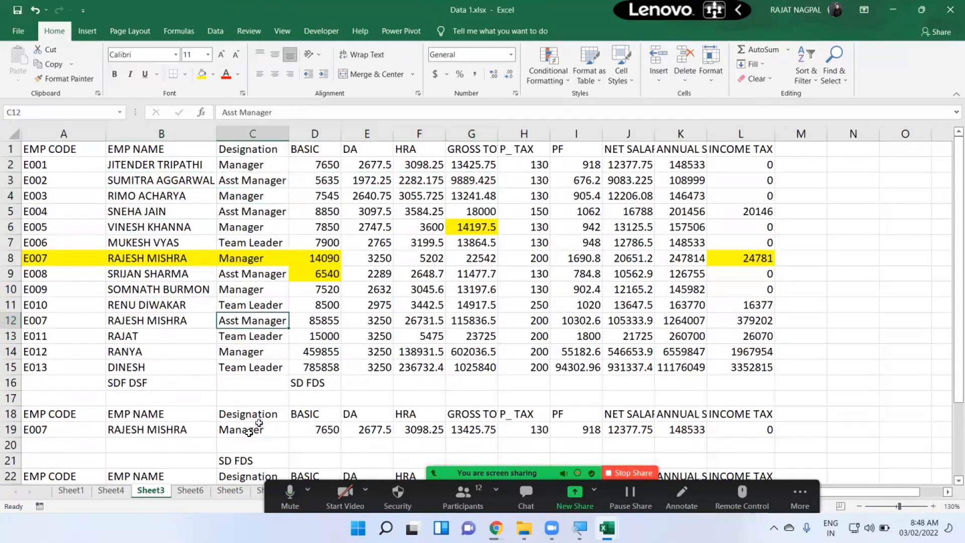
left_click(239, 494)
left_click(190, 490)
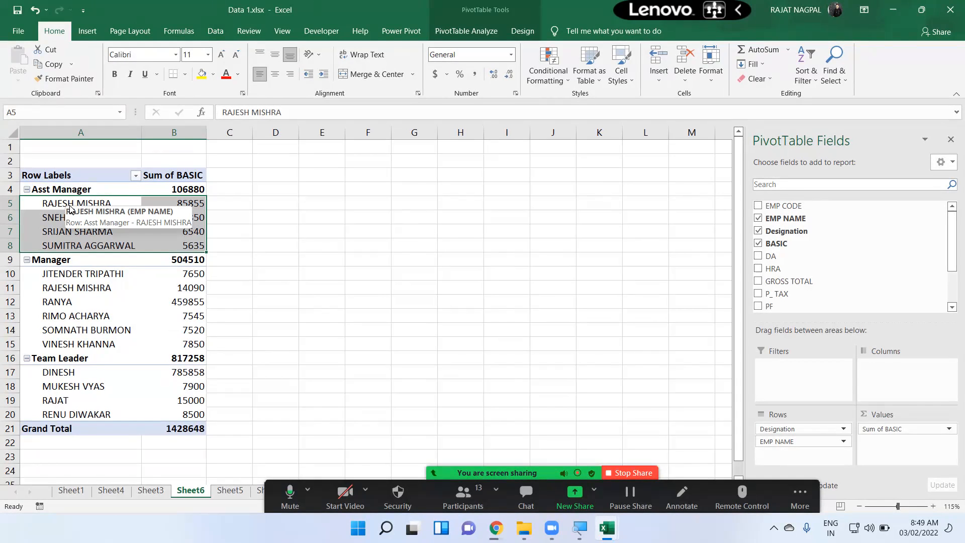
left_click(472, 482)
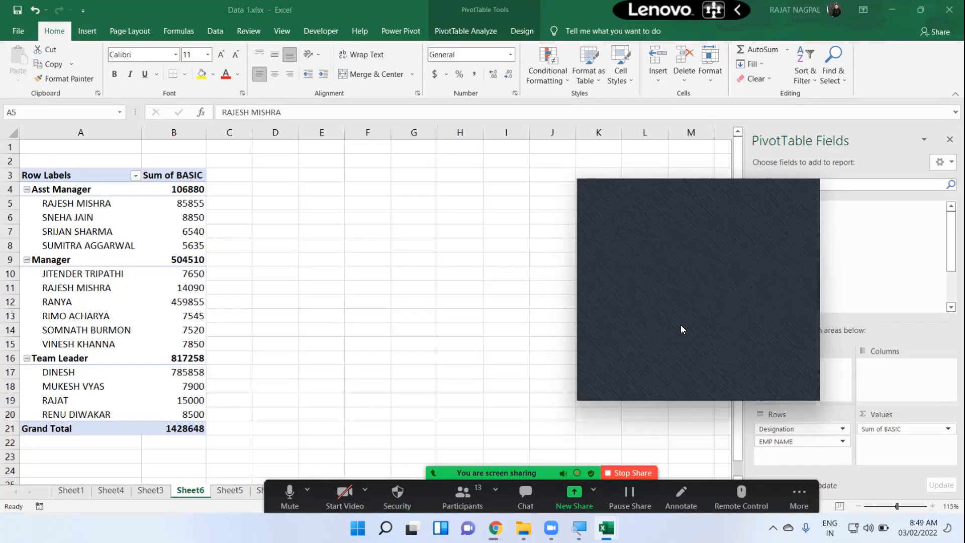
left_click(795, 195)
- Examine the employee names listed under each designation, and select the Asst Manager, Manager and Team Leader labels together
left_click_drag(61, 203, 63, 247)
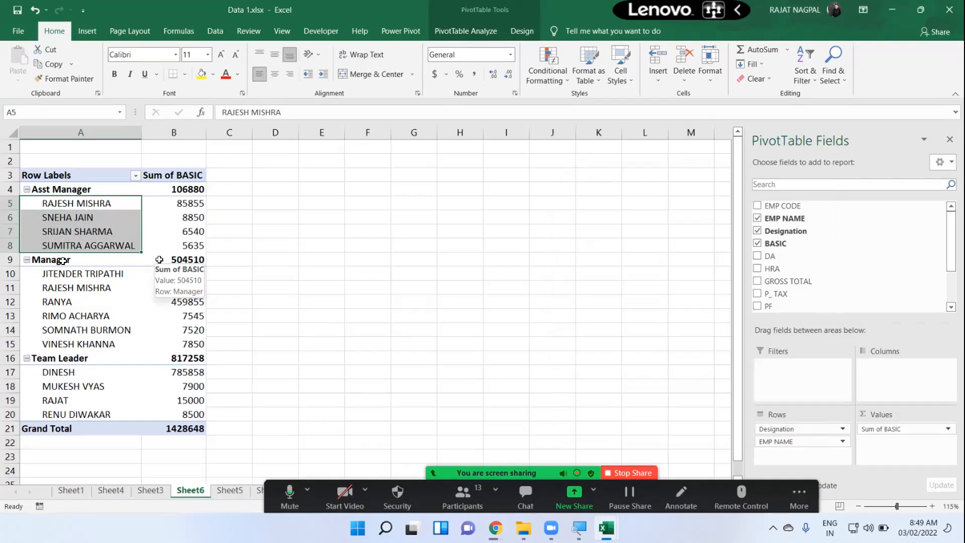
left_click_drag(61, 273, 61, 345)
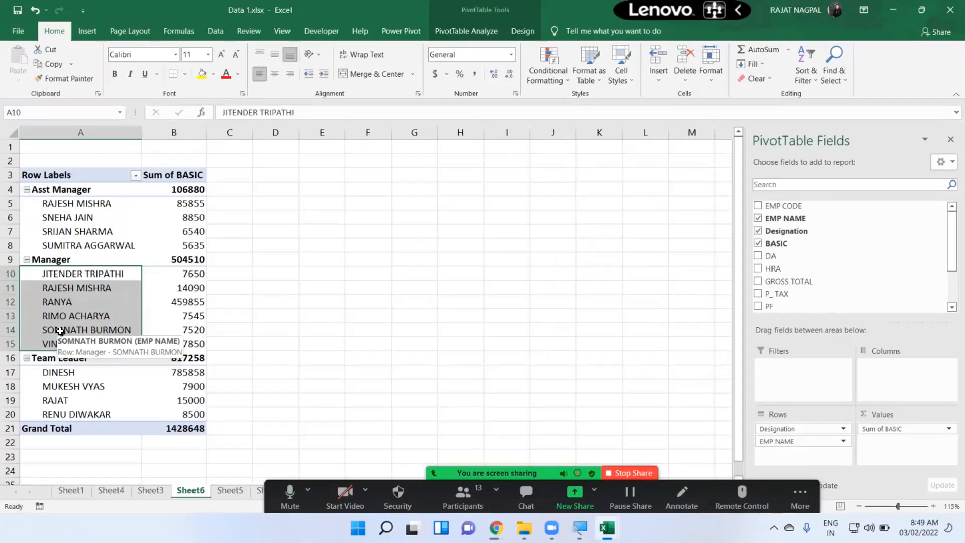
left_click_drag(67, 274, 75, 346)
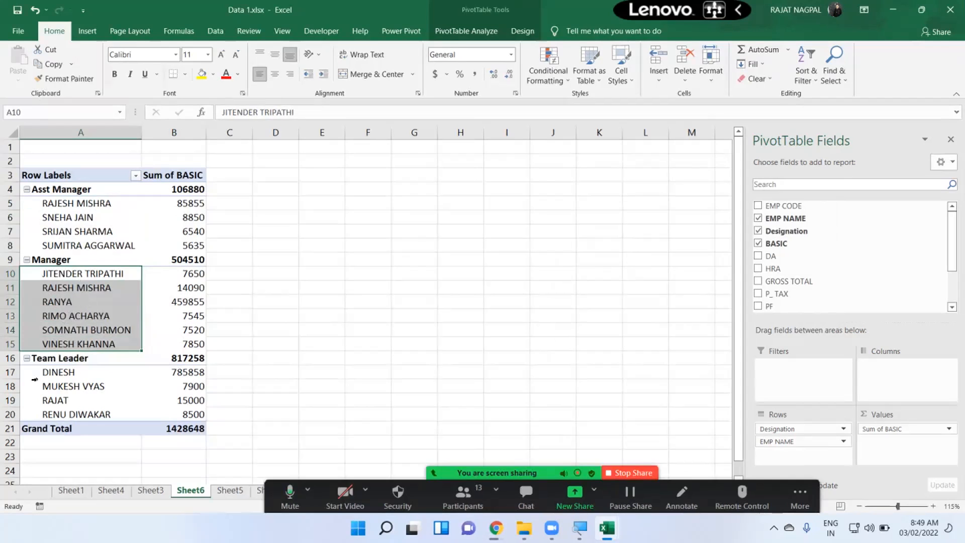
left_click_drag(54, 372, 55, 413)
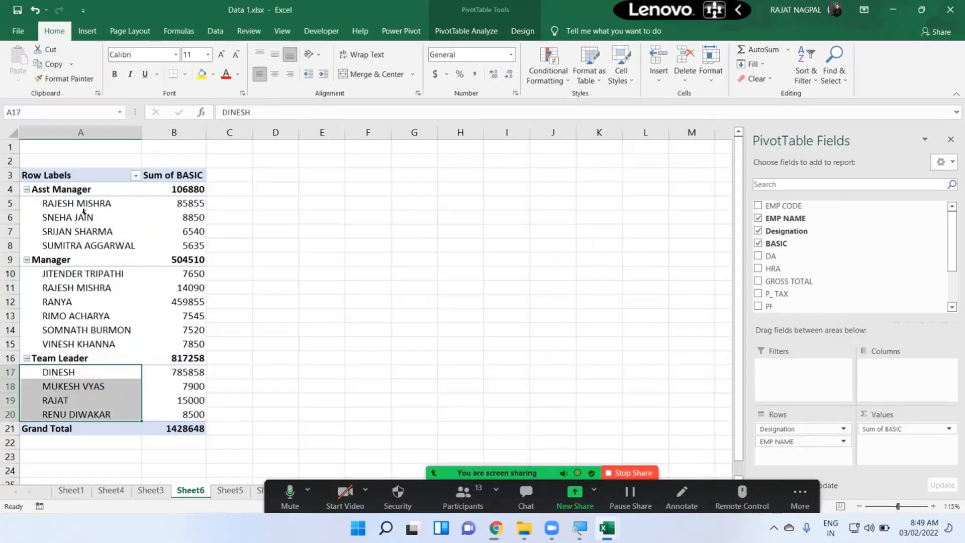
left_click_drag(84, 204, 85, 243)
left_click_drag(80, 276, 93, 345)
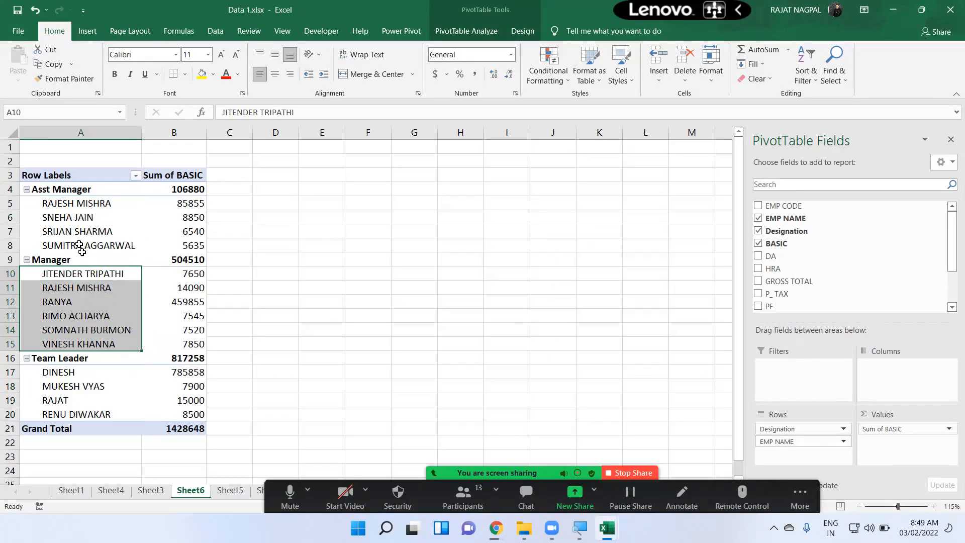
left_click(53, 189)
left_click(52, 261, "ctrl")
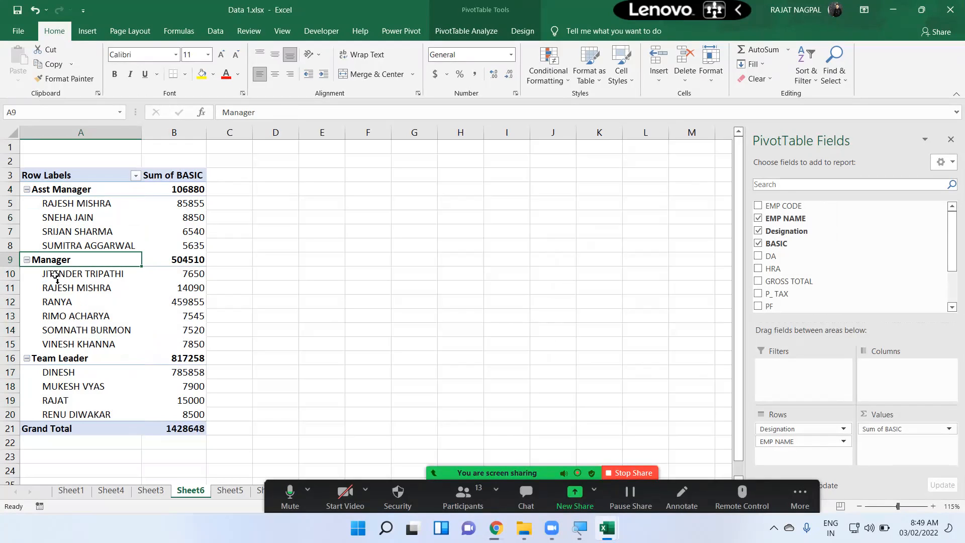
left_click(63, 358, "ctrl")
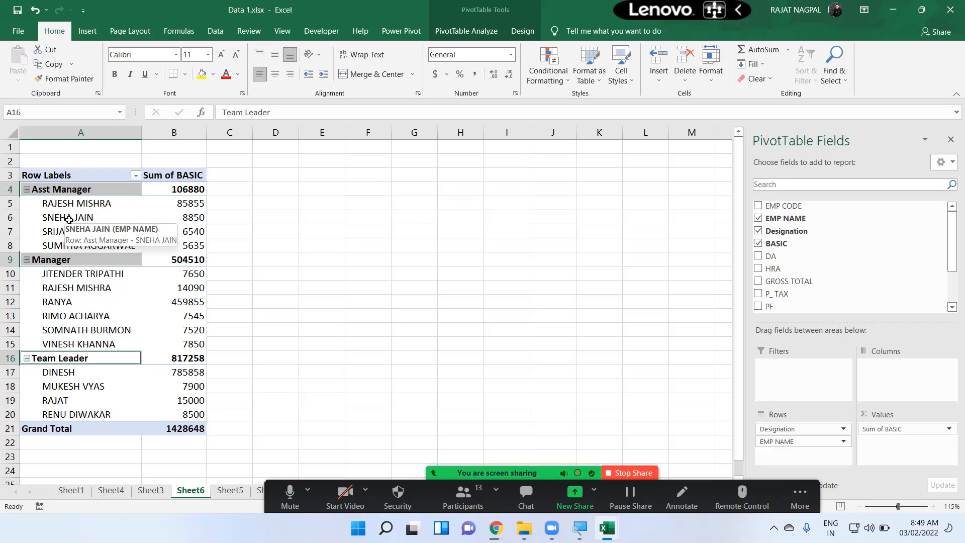
- Sort the EMP NAME field of the PivotTable's row labels from Z to A
left_click_drag(71, 203, 79, 237)
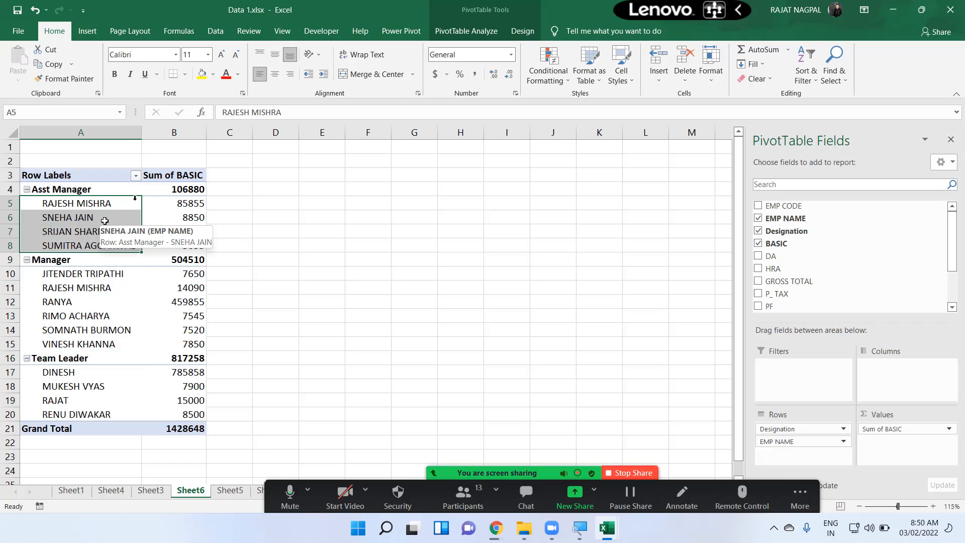
left_click(135, 176)
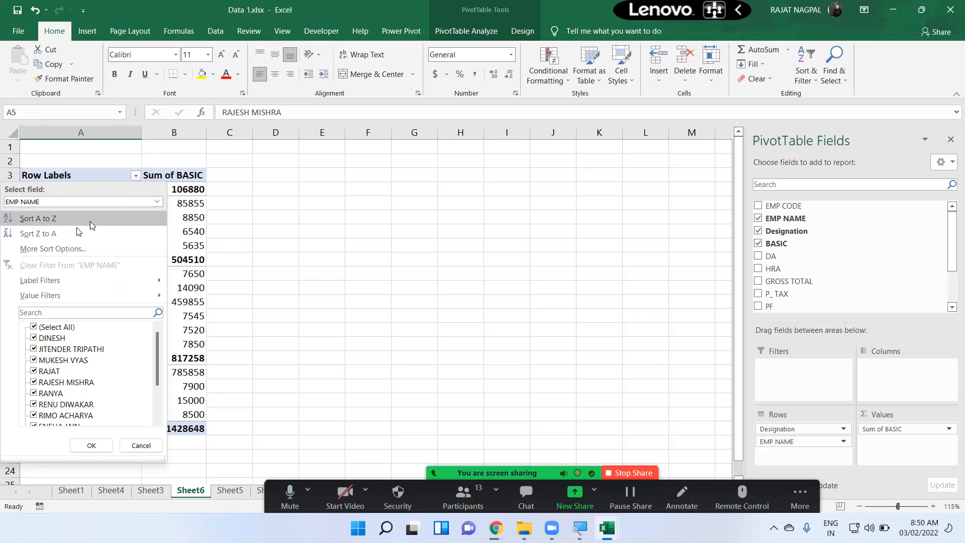
left_click(32, 203)
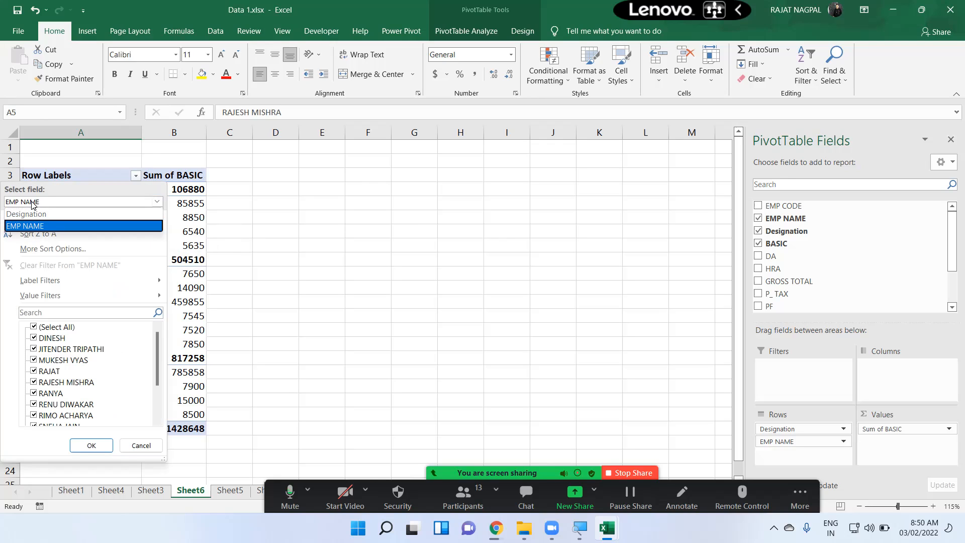
left_click(31, 225)
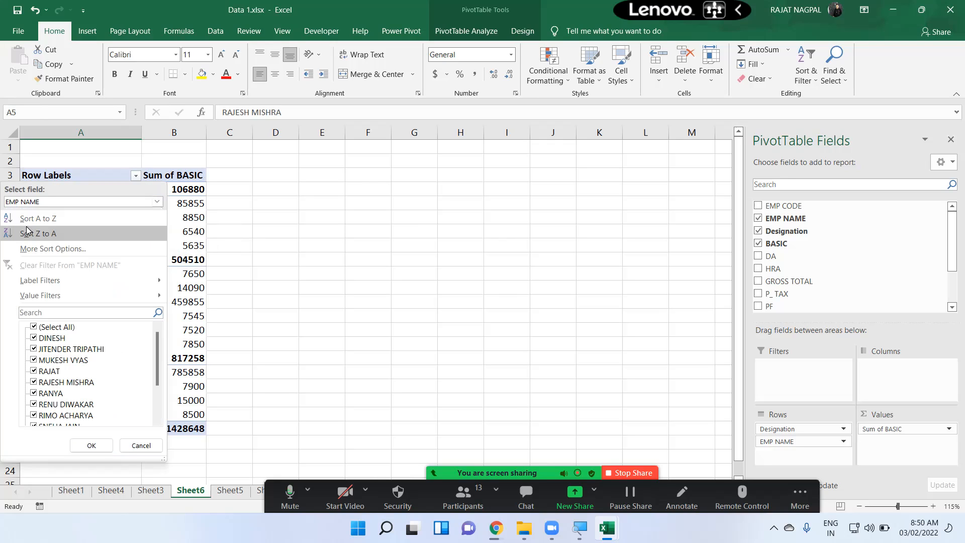
left_click(54, 233)
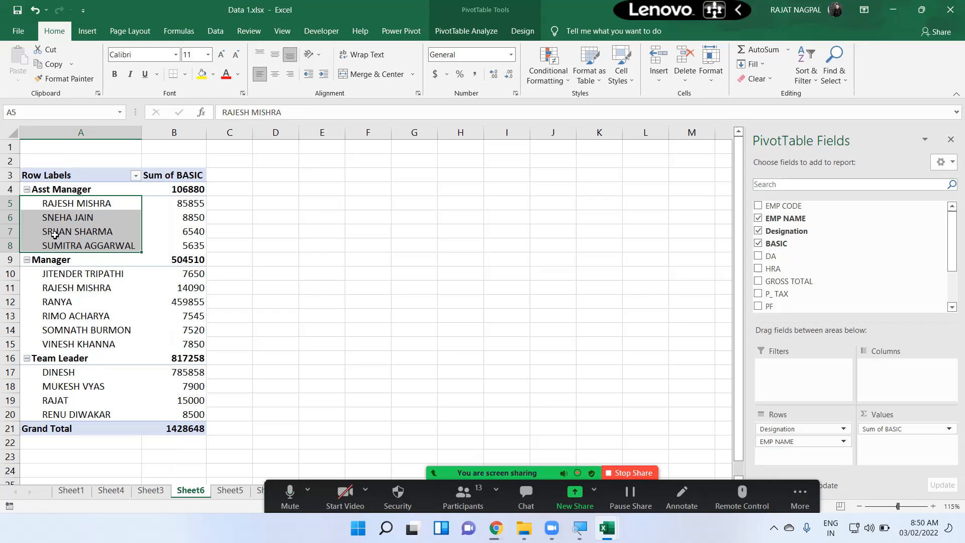
- Examine the order of the employee names within the Asst Manager, Manager and Team Leader groups
left_click_drag(83, 207, 79, 234)
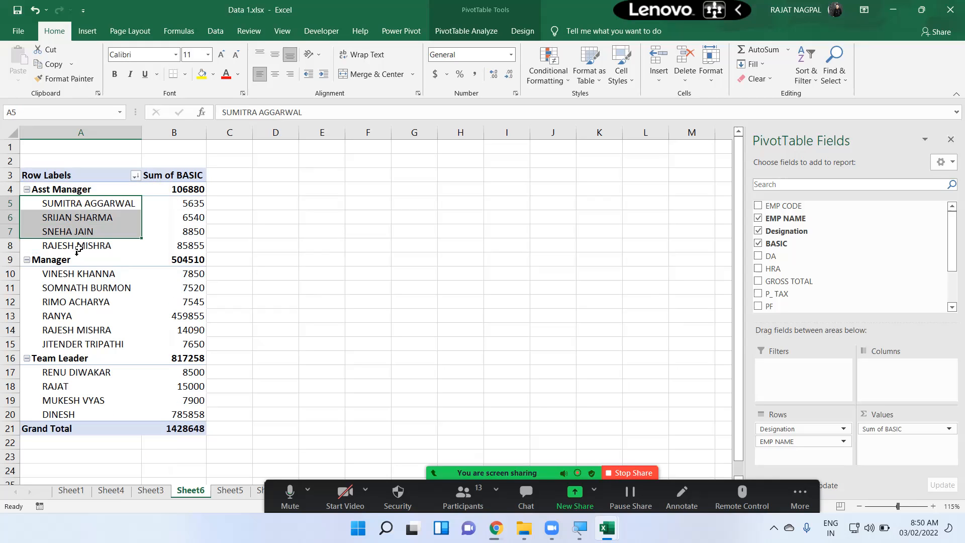
left_click(76, 275)
left_click_drag(77, 275, 77, 340)
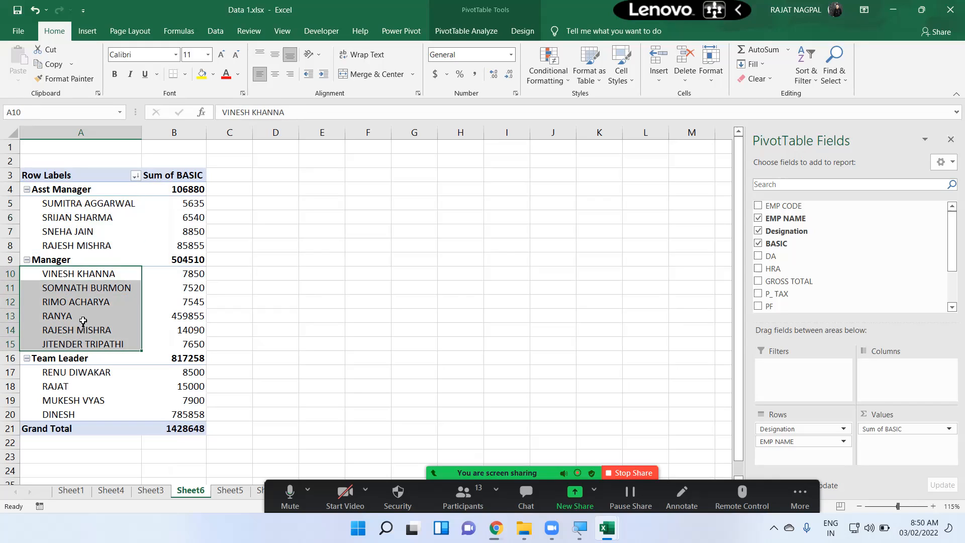
left_click_drag(75, 371, 74, 411)
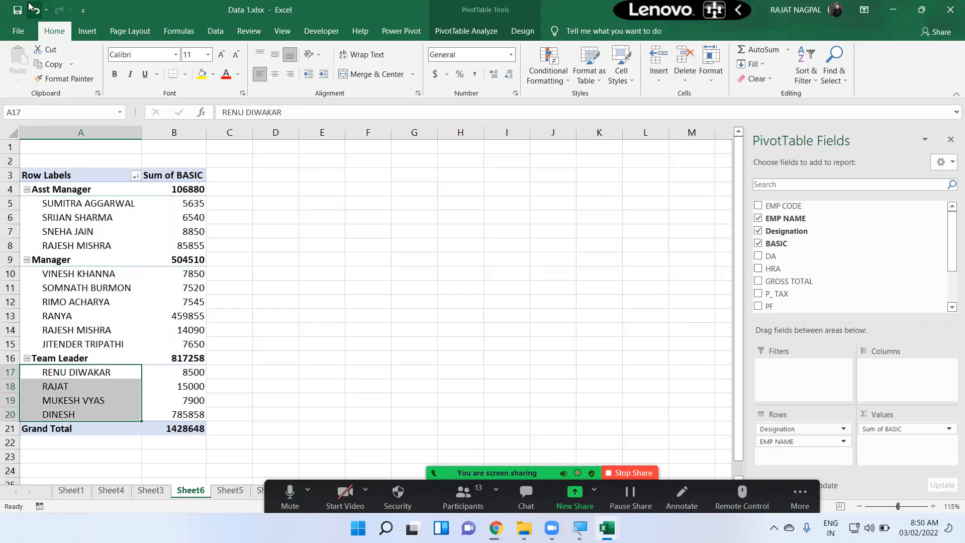
left_click(459, 491)
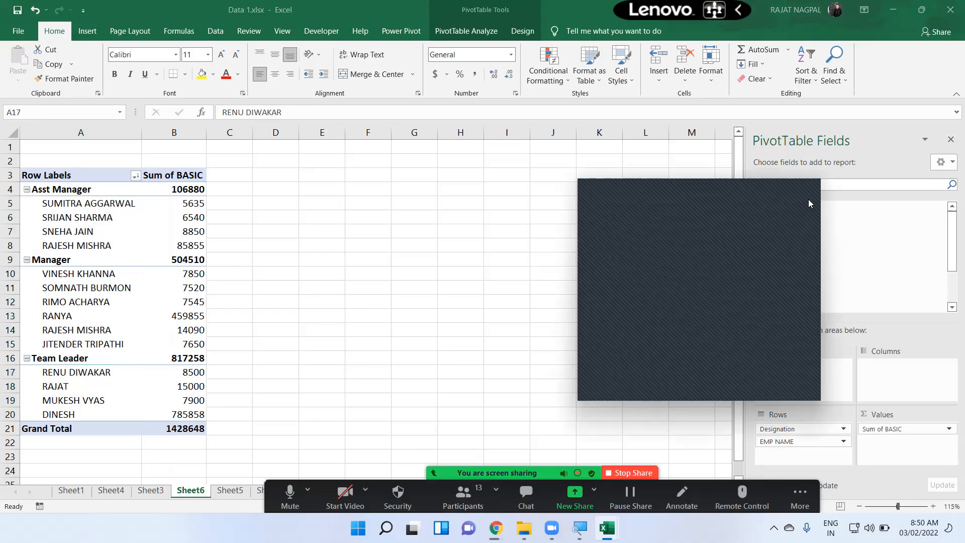
left_click(805, 191)
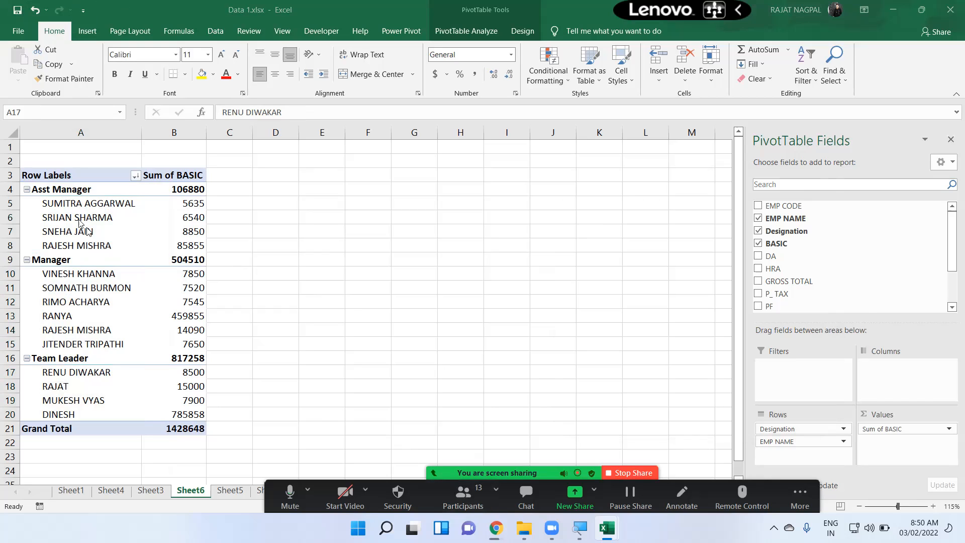
- Select the employee names under Asst Manager and reapply the Z to A sort on the EMP NAME field
left_click_drag(75, 202, 81, 245)
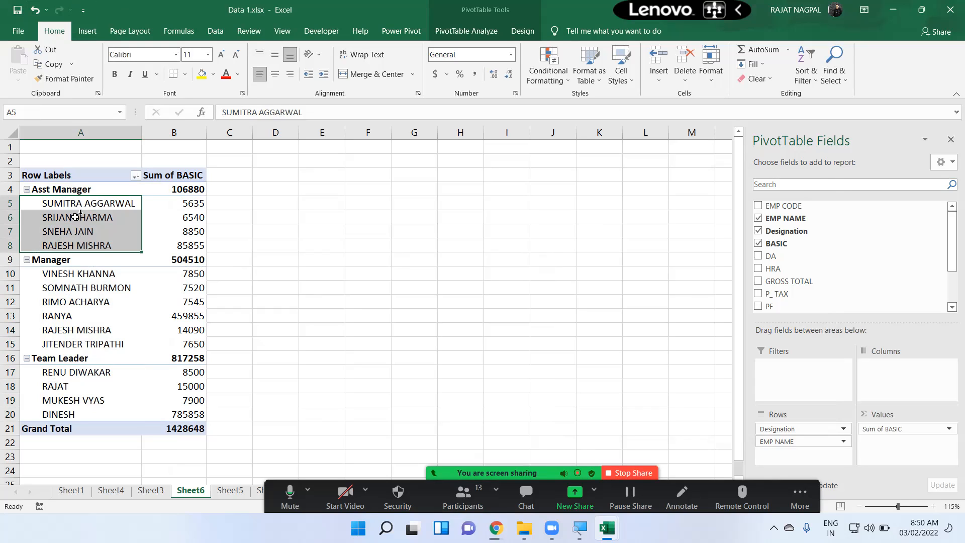
left_click(65, 205)
left_click_drag(64, 205, 64, 246)
left_click(136, 176)
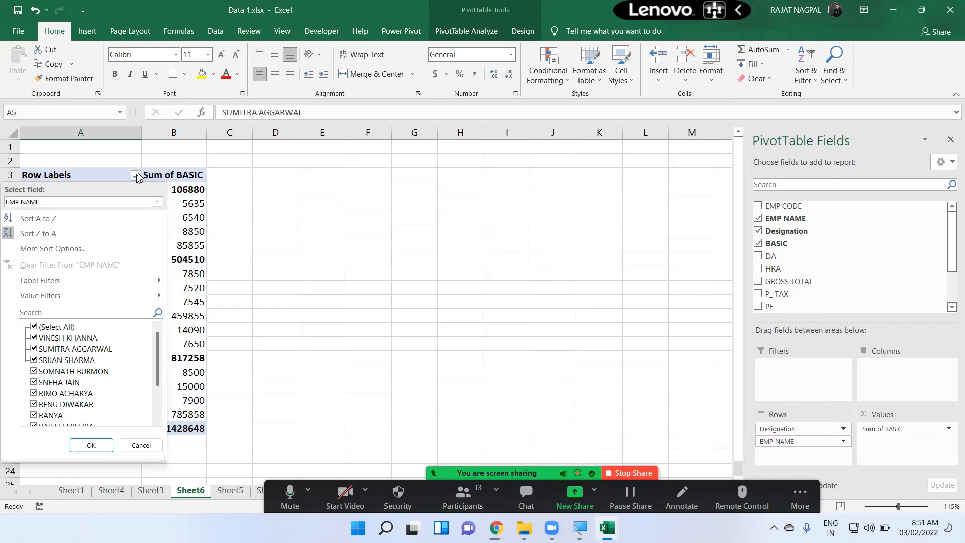
left_click(45, 202)
left_click(36, 227)
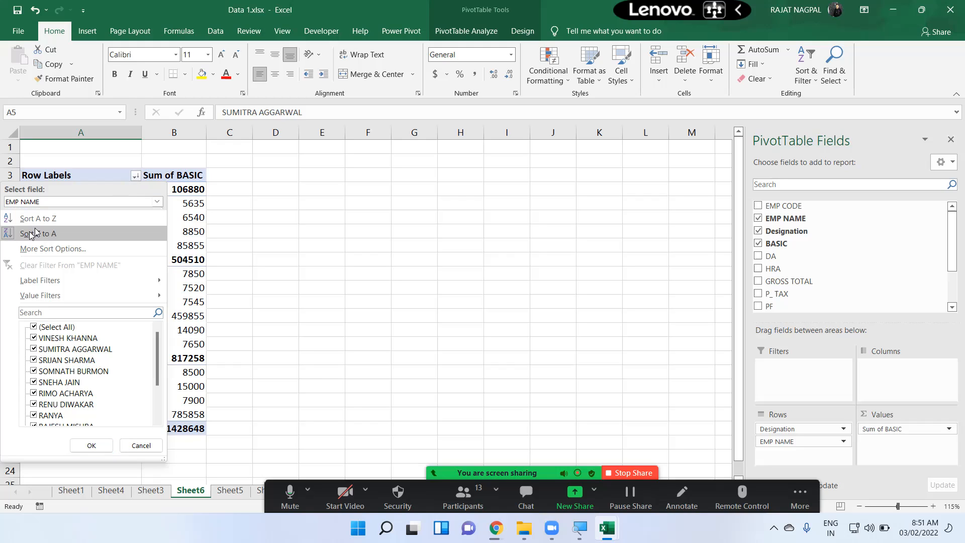
left_click(36, 233)
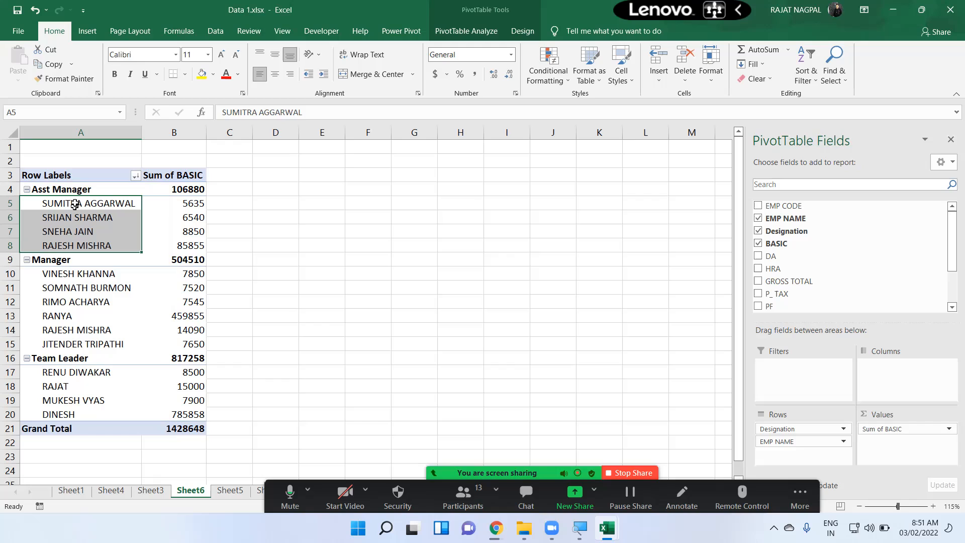
- Examine the Asst Manager employee names and the sort setting of the row labels
left_click_drag(74, 204, 72, 241)
left_click(136, 175)
left_click(137, 177)
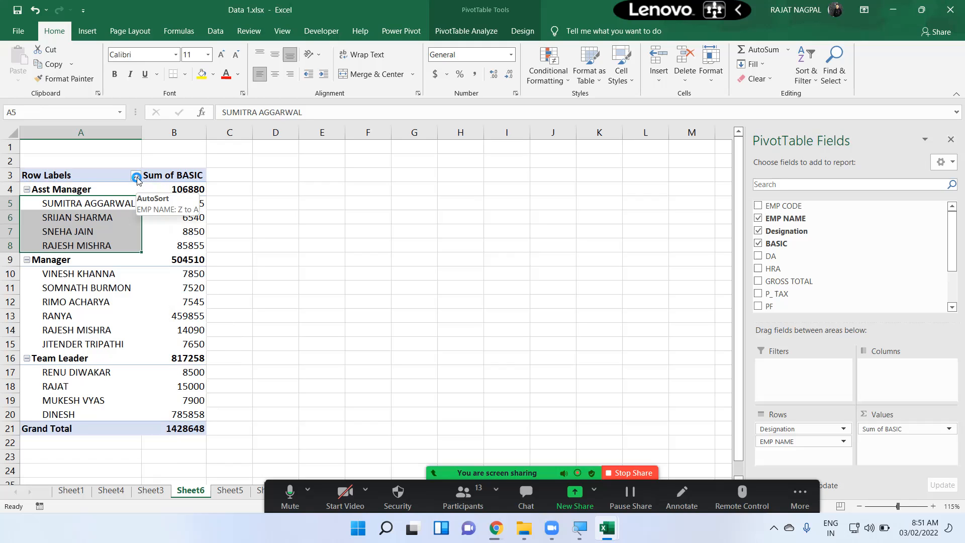
left_click(136, 176)
left_click(136, 176)
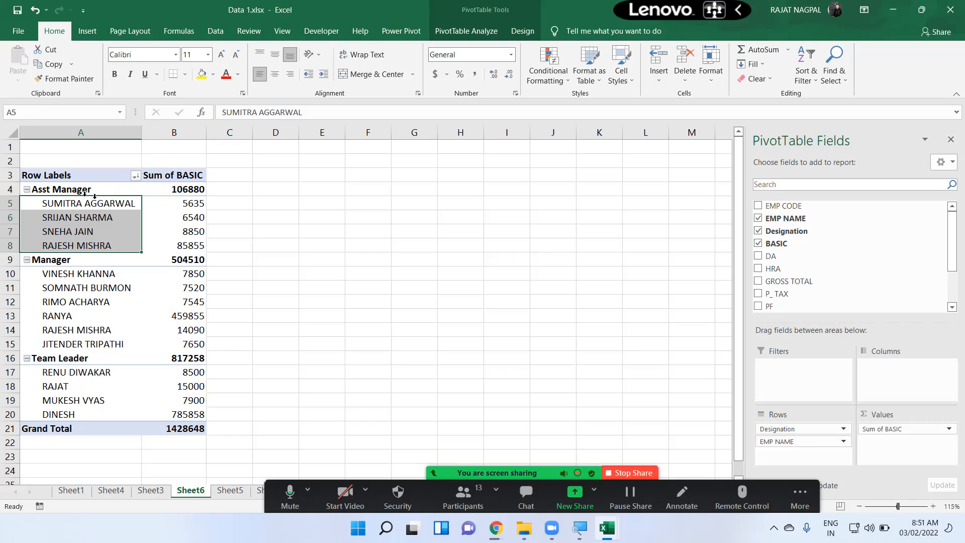
- Examine the basic salary subtotals of Asst Manager, Manager and Team Leader and the grand total
left_click_drag(64, 189, 168, 194)
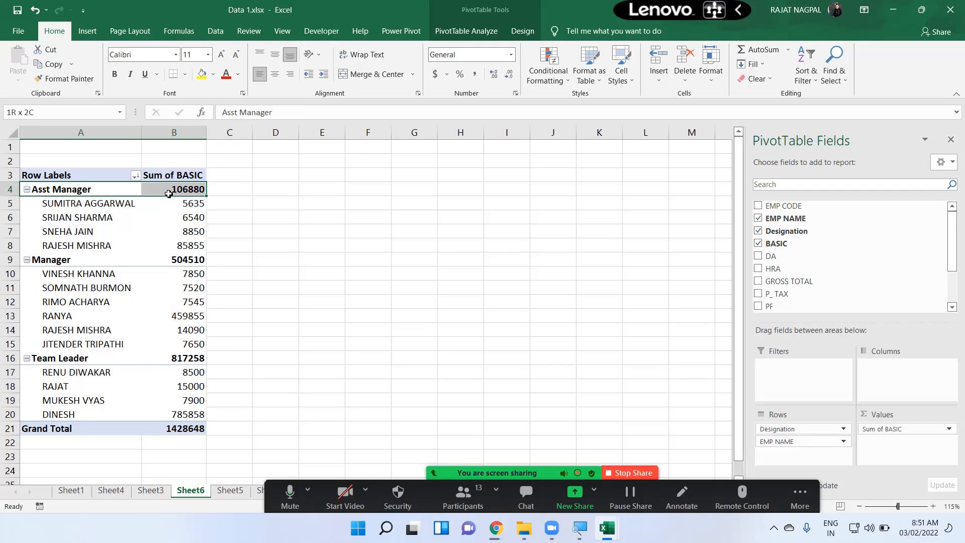
left_click(169, 193)
left_click_drag(55, 260, 151, 258)
left_click(151, 258)
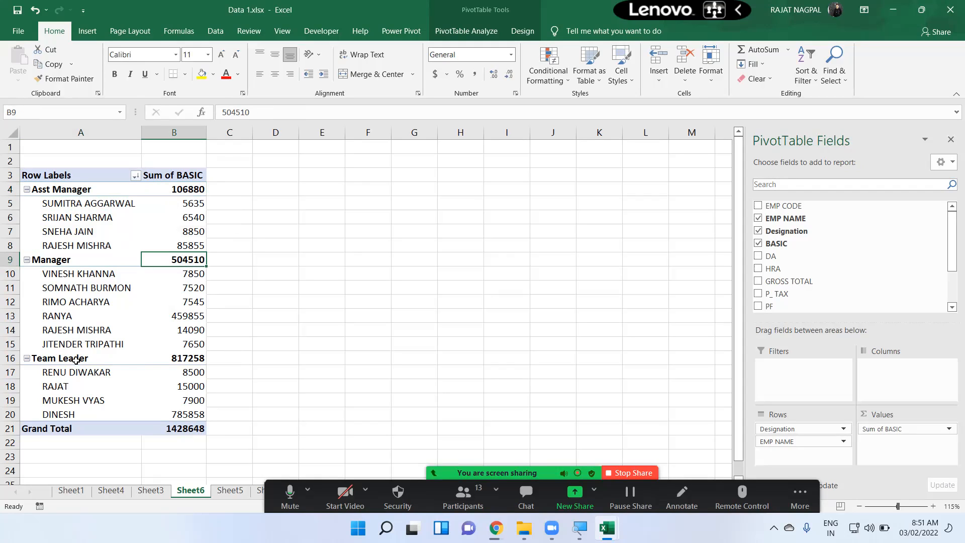
left_click_drag(76, 360, 161, 358)
left_click(175, 431)
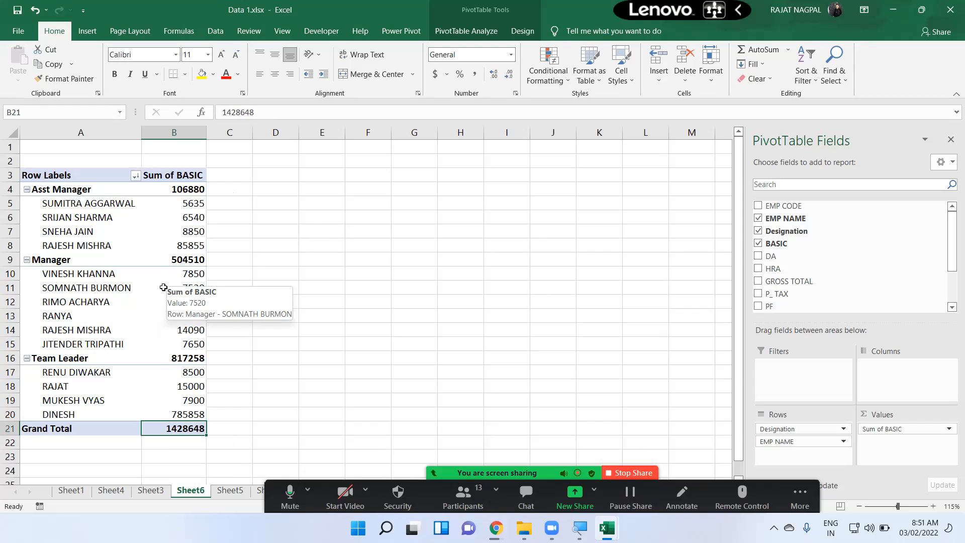
- Examine the whole PivotTable from the row labels to the grand total, and its Manager group
left_click_drag(84, 175, 159, 432)
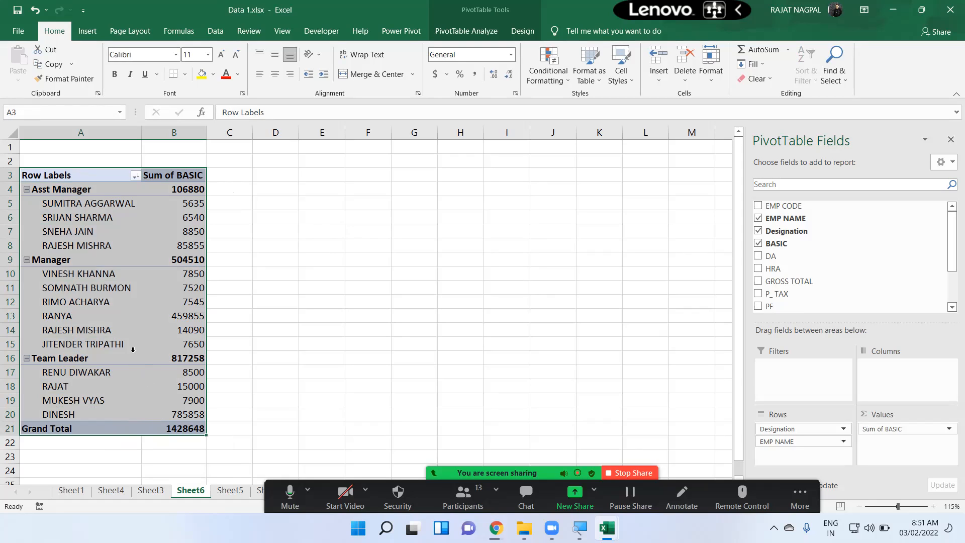
left_click(101, 218)
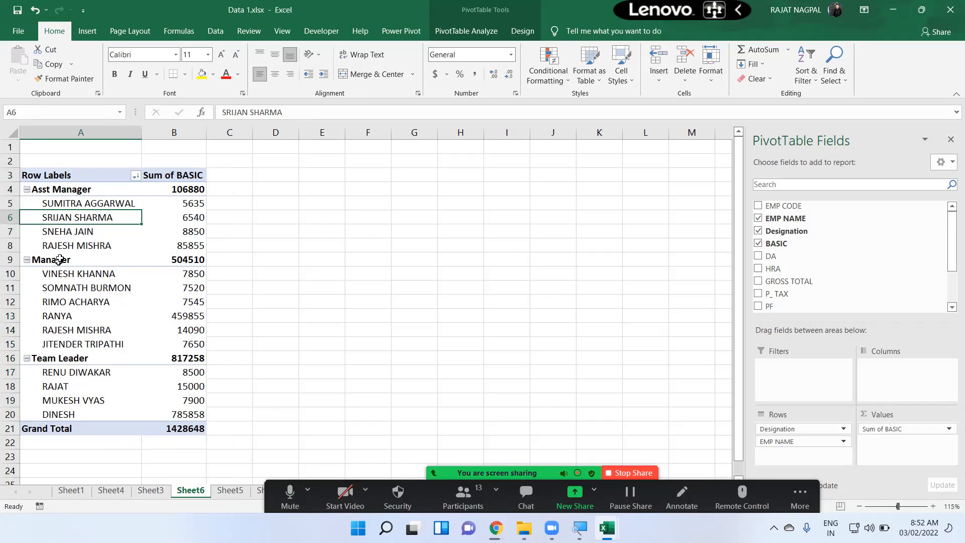
left_click_drag(68, 192, 179, 427)
left_click_drag(55, 262, 159, 355)
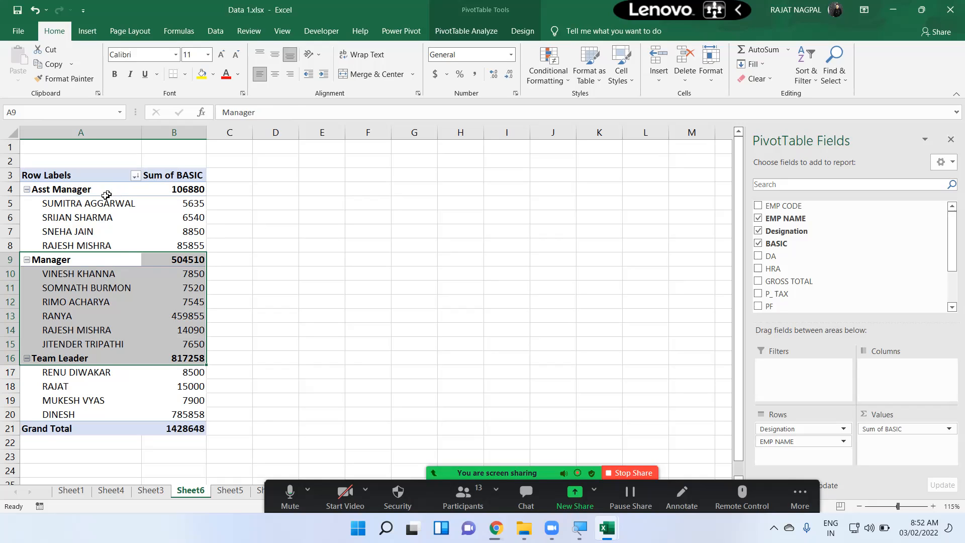
left_click(99, 203)
left_click(136, 176)
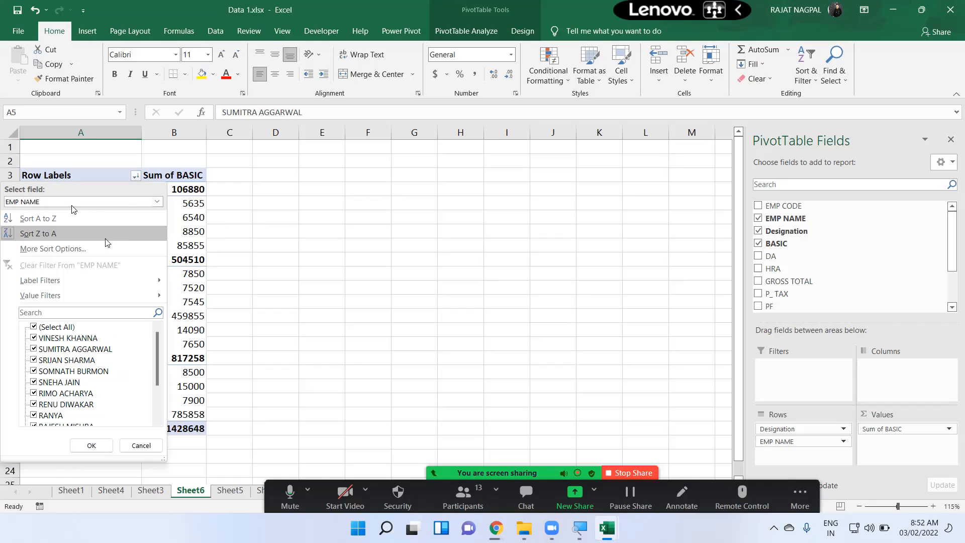
left_click(53, 202)
left_click(52, 201)
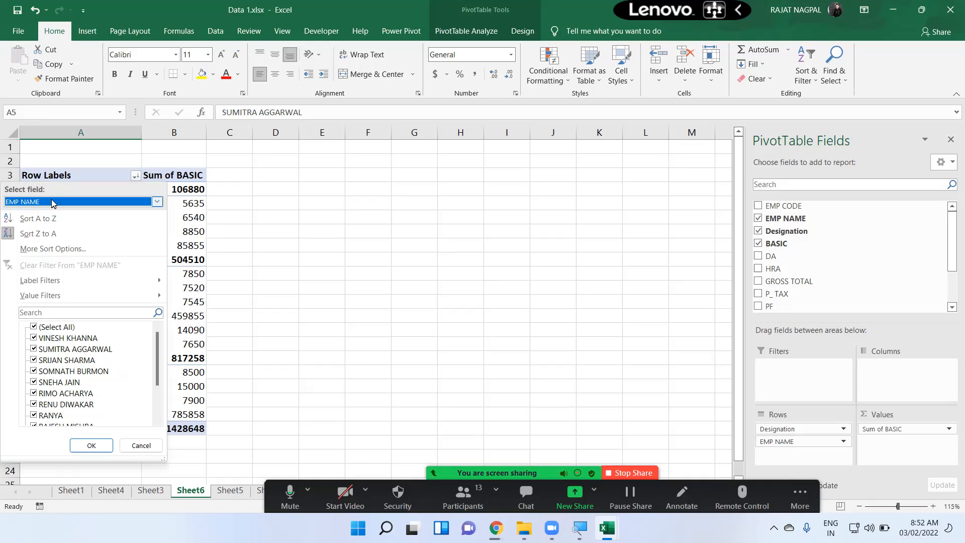
left_click(234, 213)
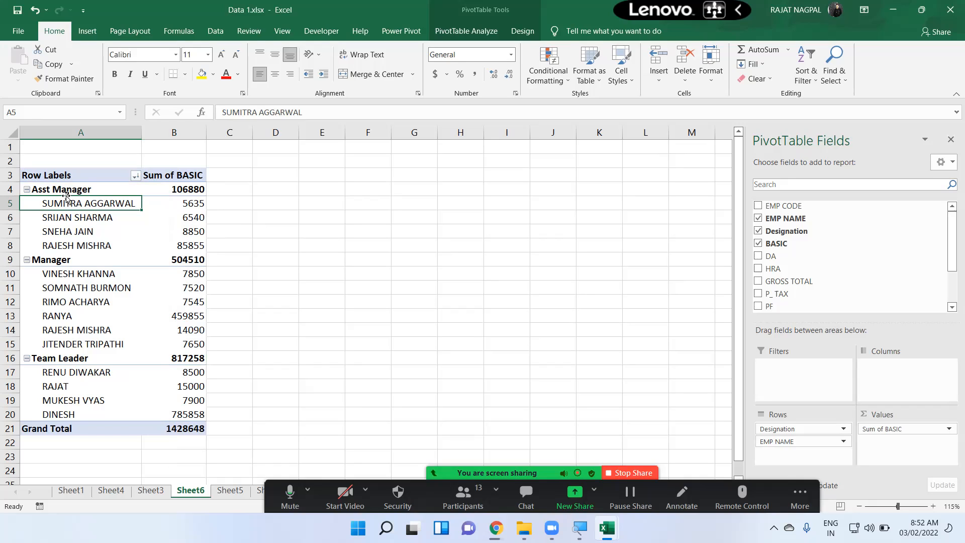
- Filter the Designation field to show only Manager, and examine the employee names listed in that group
left_click(58, 262)
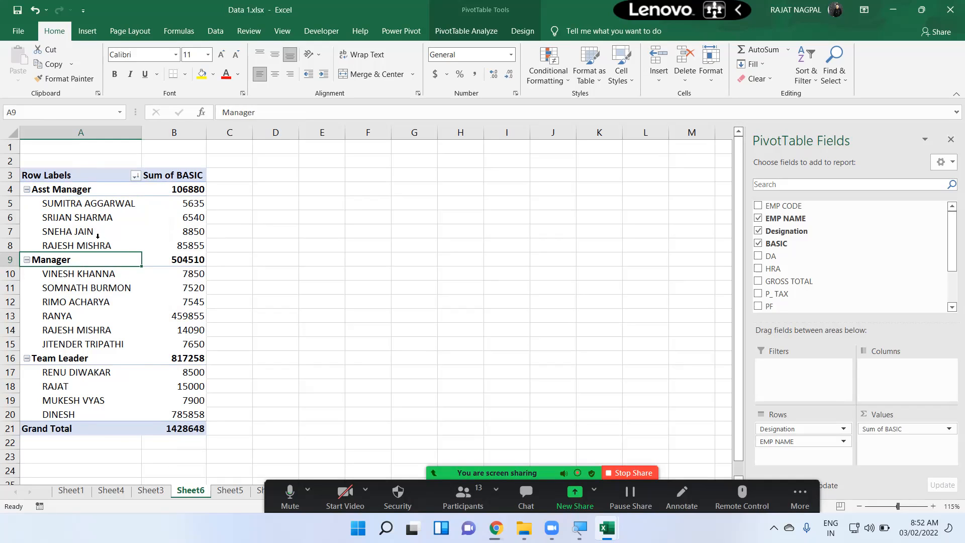
left_click(135, 180)
left_click(42, 201)
left_click(42, 201)
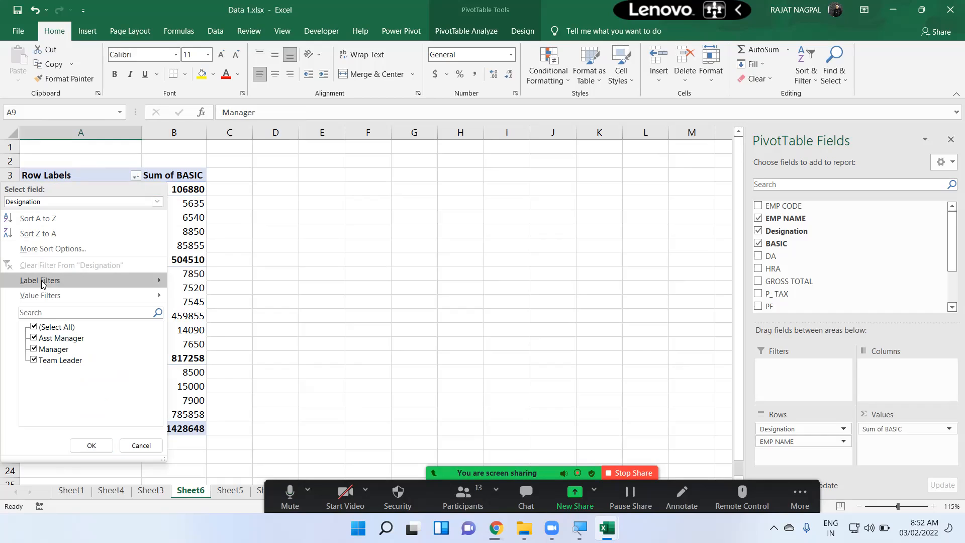
left_click(33, 327)
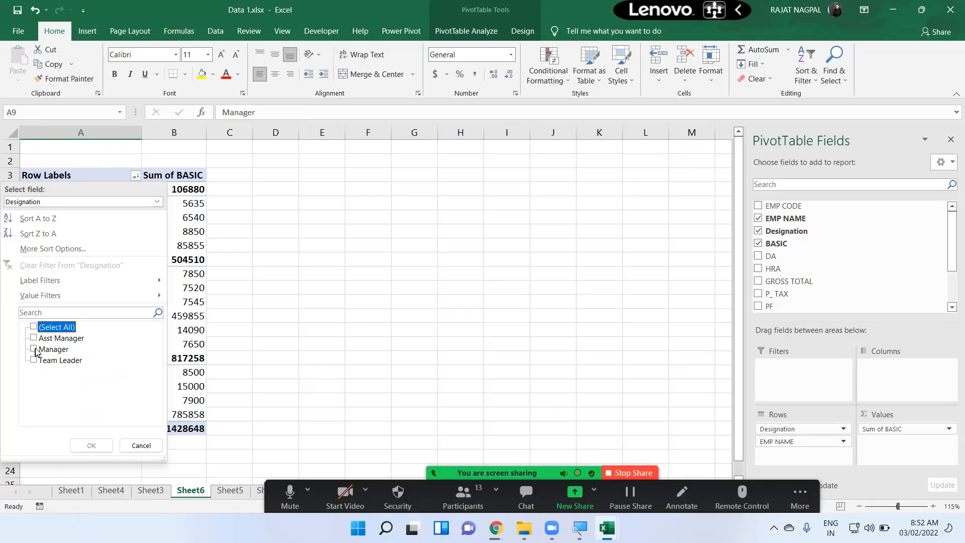
left_click(34, 350)
left_click(91, 445)
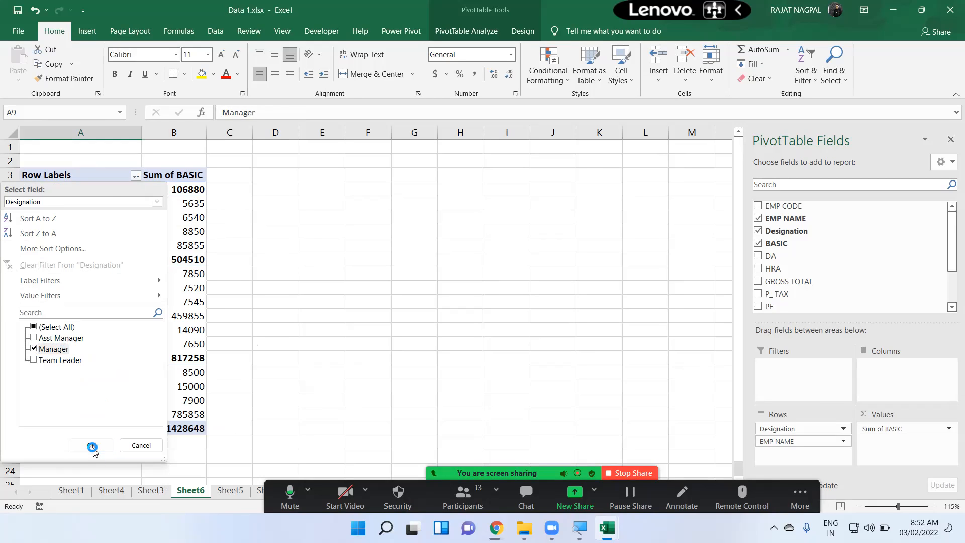
left_click_drag(79, 204, 125, 228)
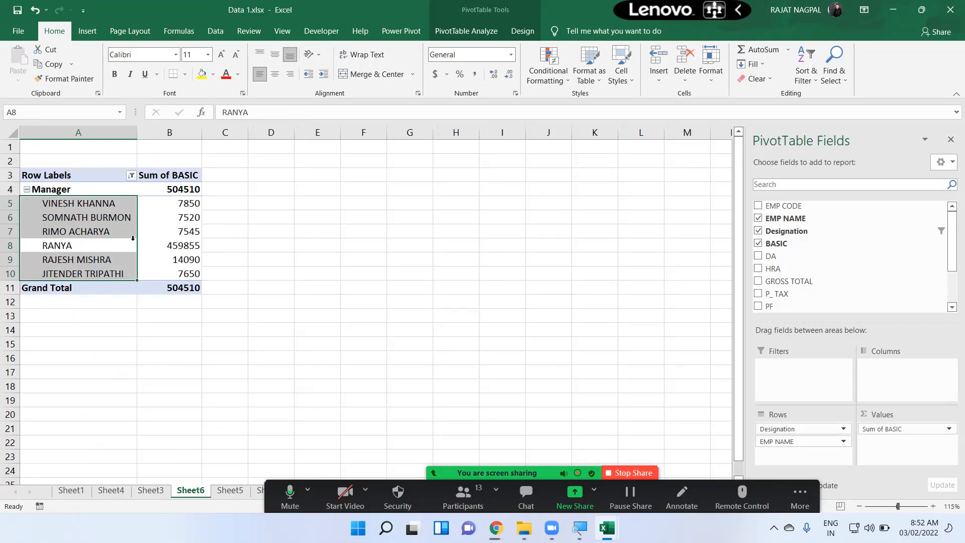
- Reset the Designation filter's selection and reapply it with only Manager included
left_click(131, 176)
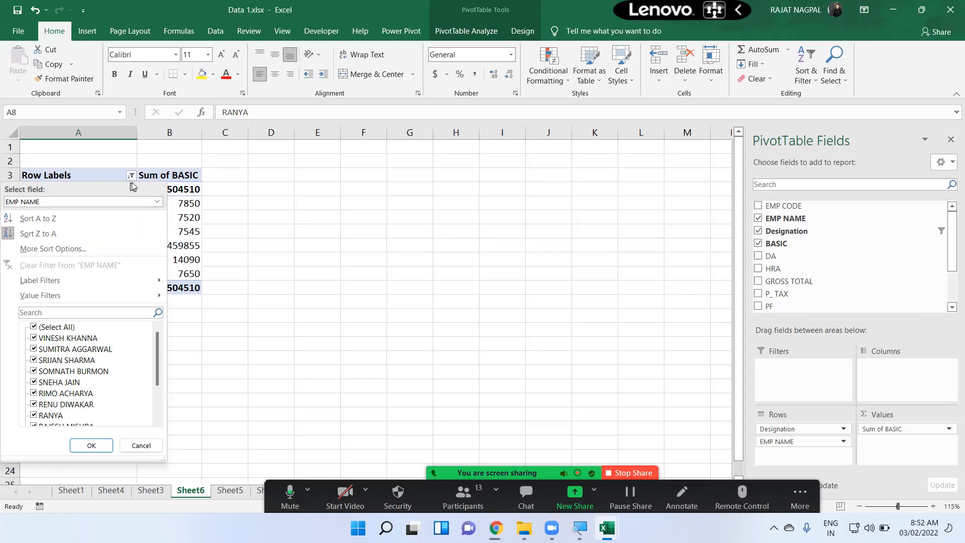
left_click(46, 202)
left_click(46, 213)
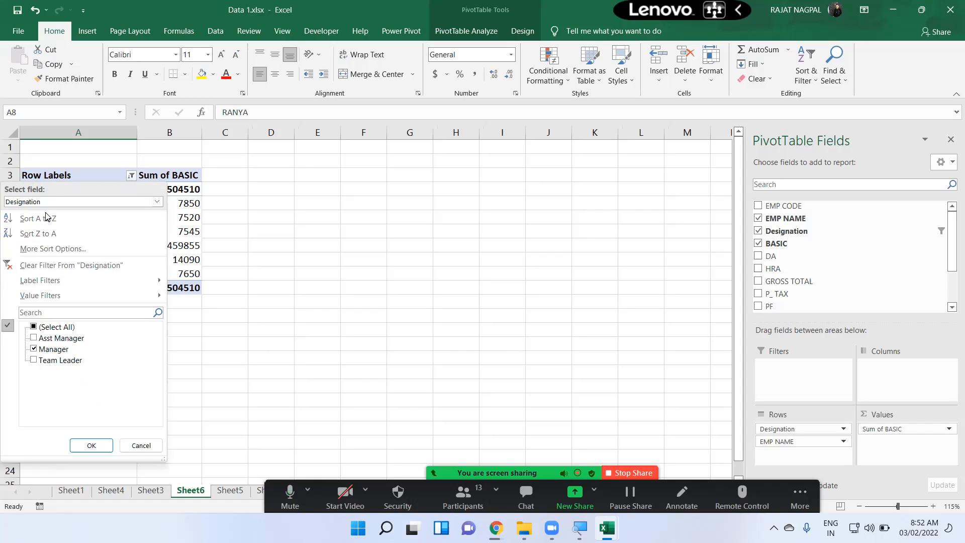
left_click(35, 337)
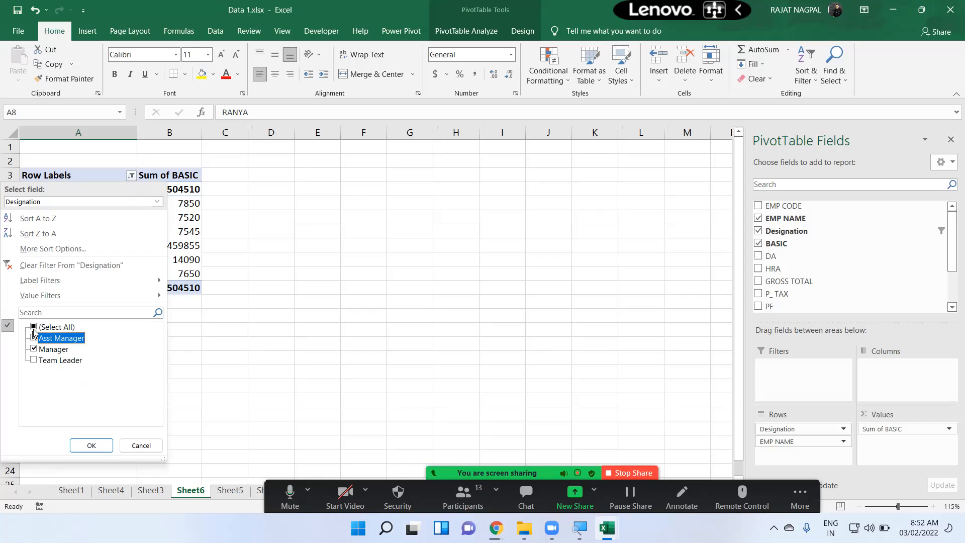
left_click(34, 327)
left_click(34, 327)
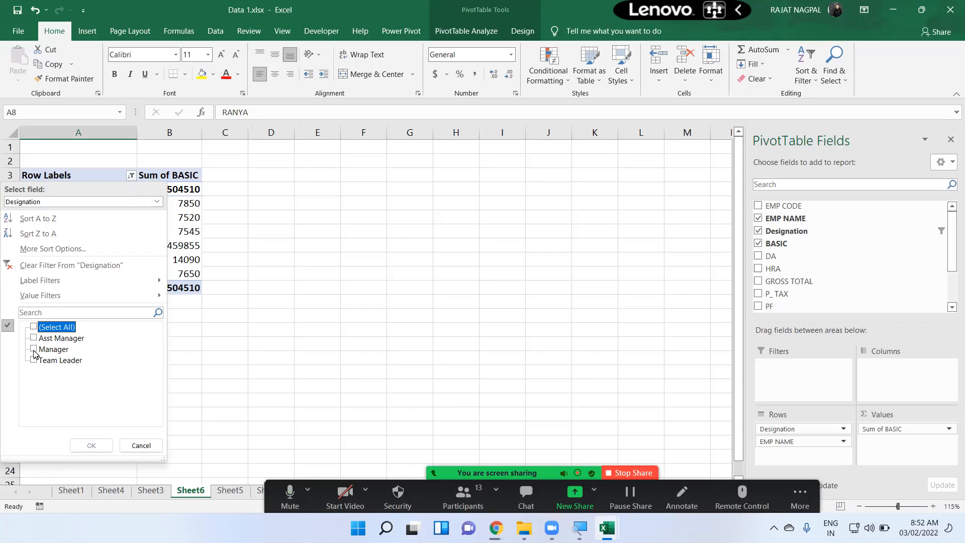
left_click(33, 349)
left_click(92, 447)
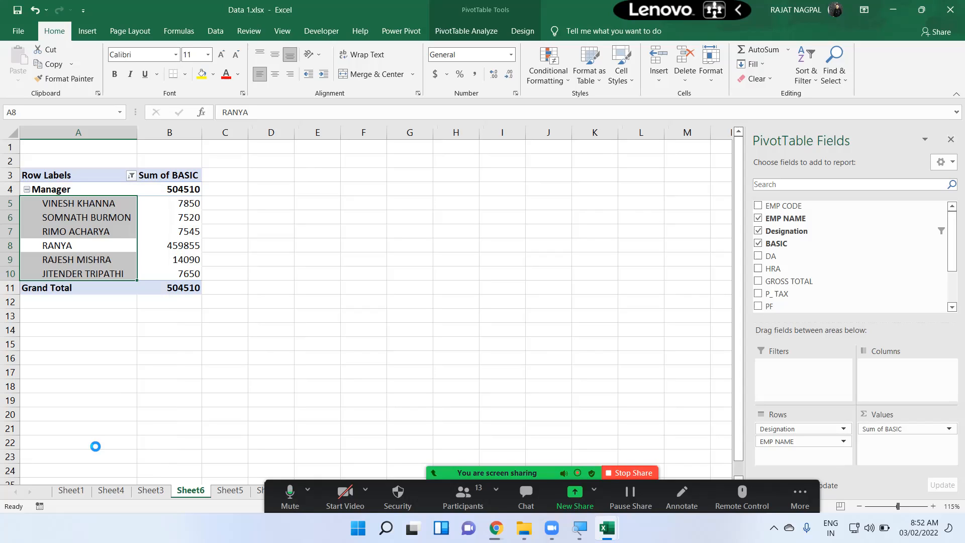
- Examine the filtered Manager rows and their grand total, and clear the filter from the Designation field
left_click(105, 227)
left_click_drag(76, 189, 182, 274)
left_click(176, 287)
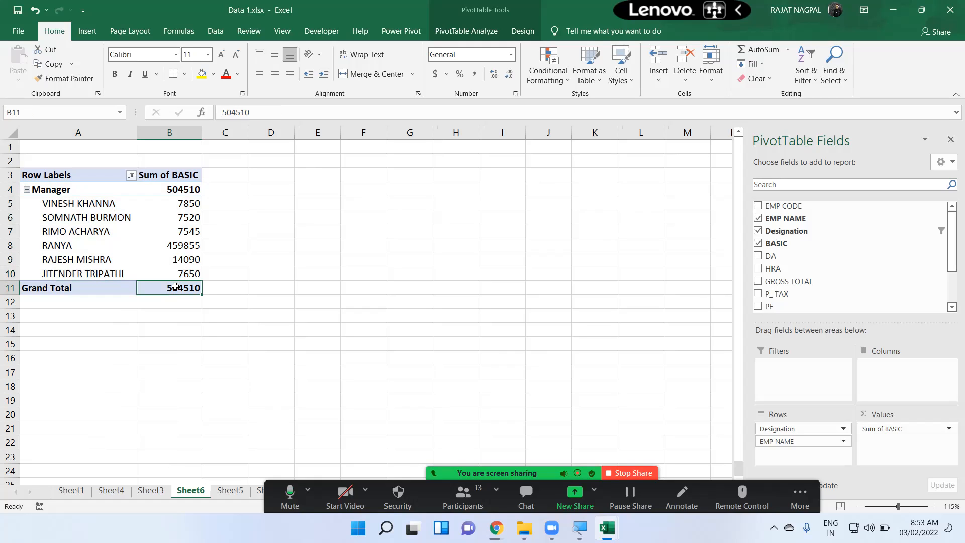
left_click_drag(72, 189, 165, 285)
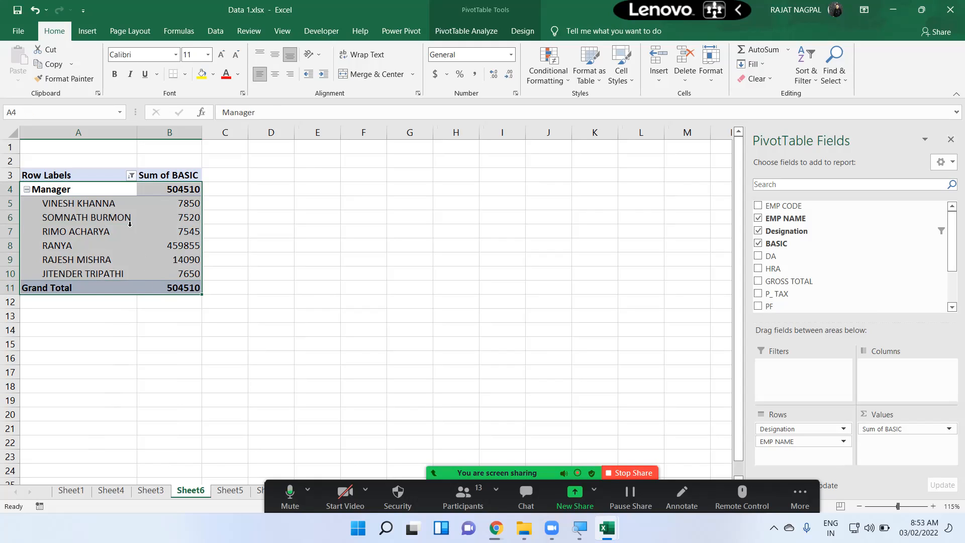
left_click(131, 175)
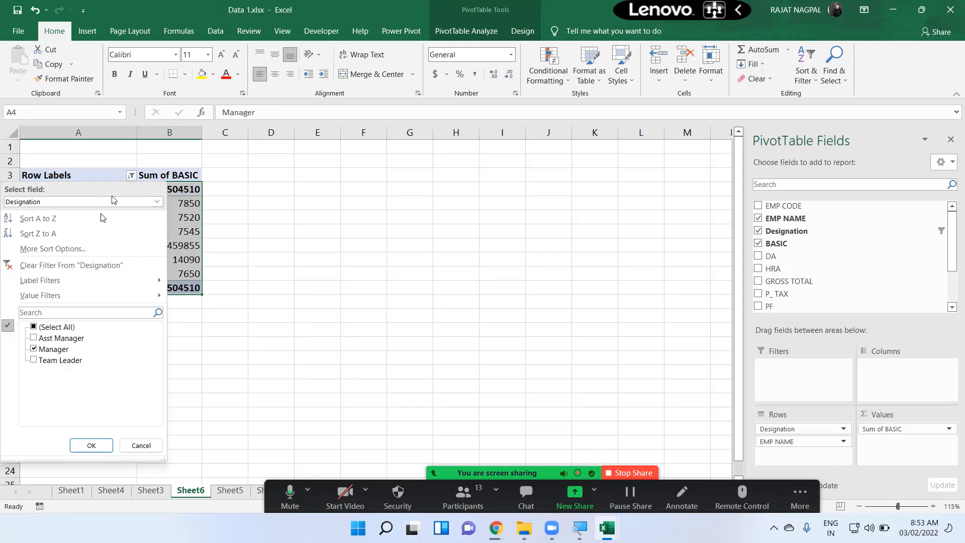
left_click(74, 267)
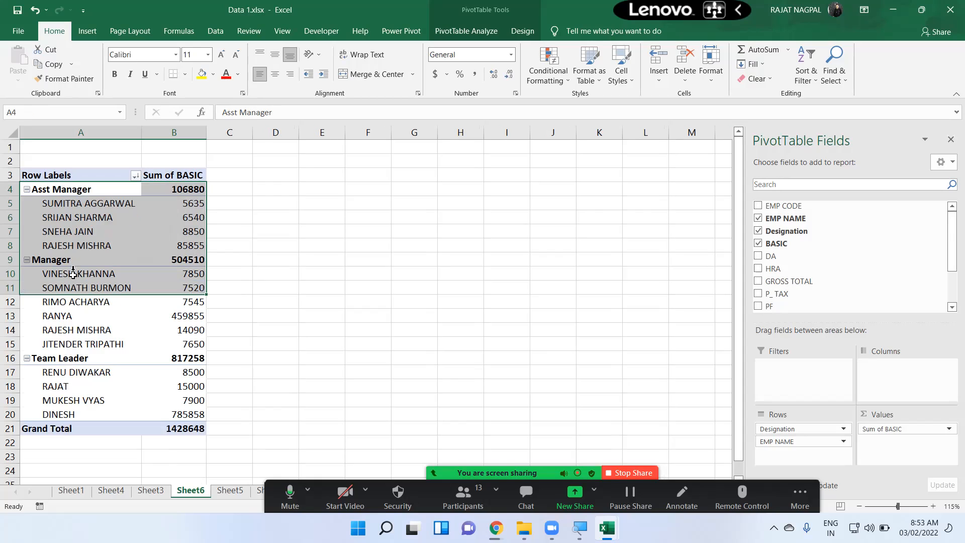
left_click(103, 232)
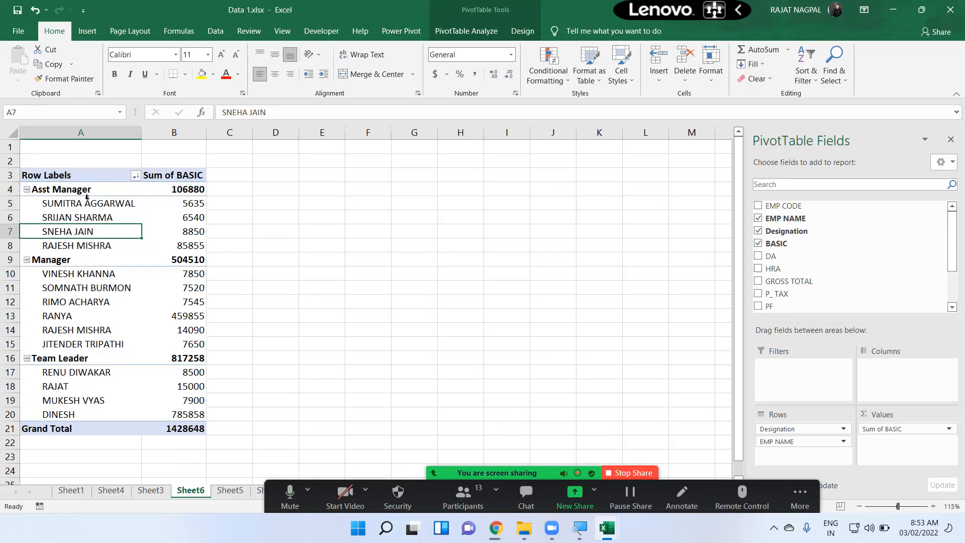
- Filter the EMP NAME field to show only the second, fourth, fifth, seventh and eighth employees in its list
left_click(136, 176)
left_click(97, 202)
left_click(35, 226)
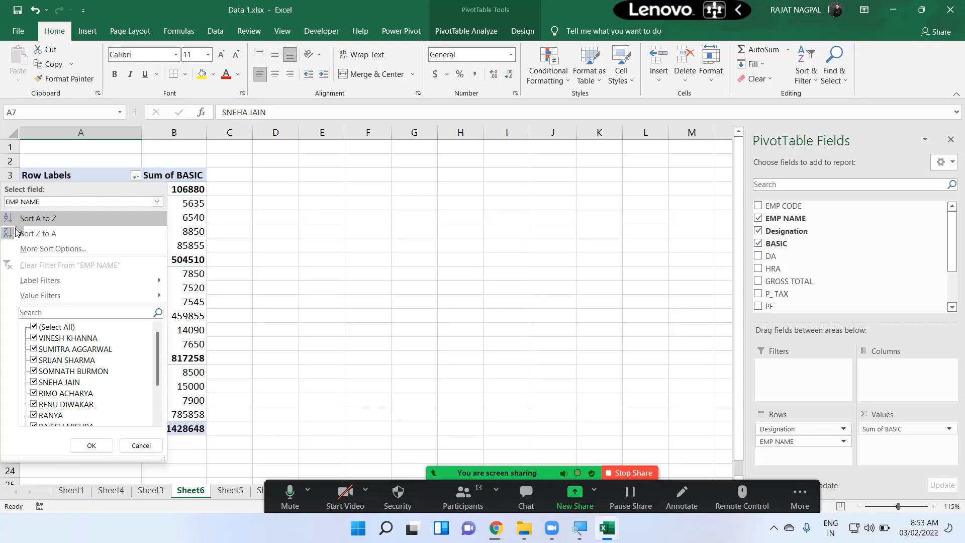
left_click(34, 327)
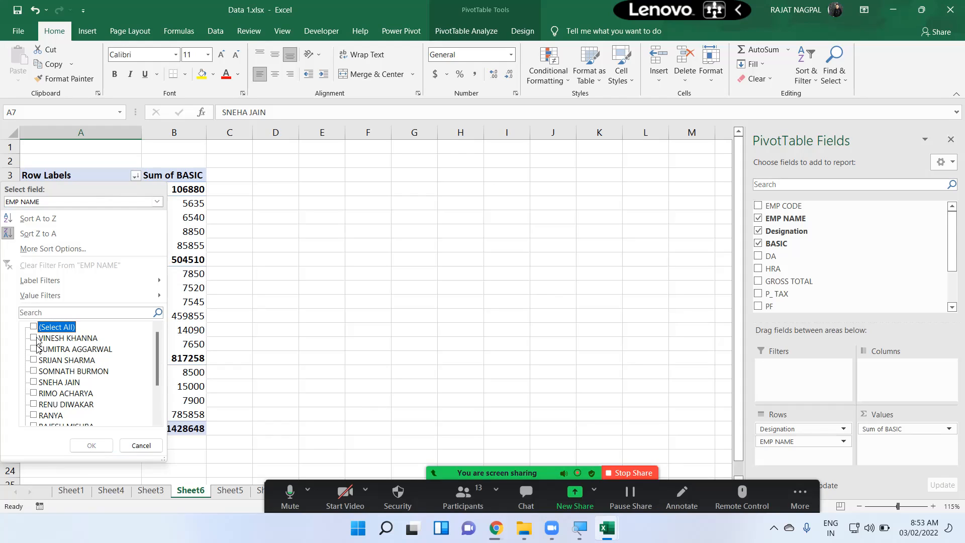
left_click(34, 349)
left_click(34, 371)
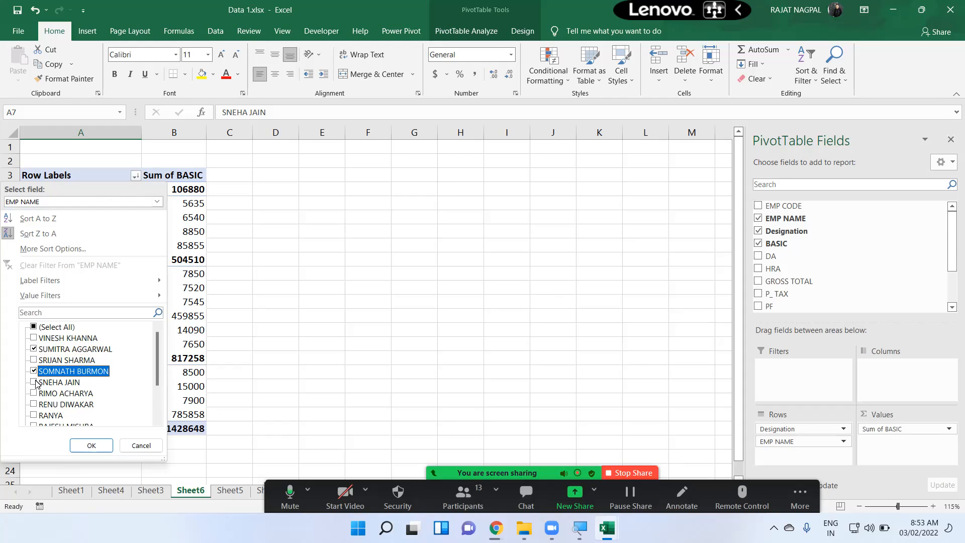
left_click(34, 382)
left_click(34, 404)
left_click(34, 415)
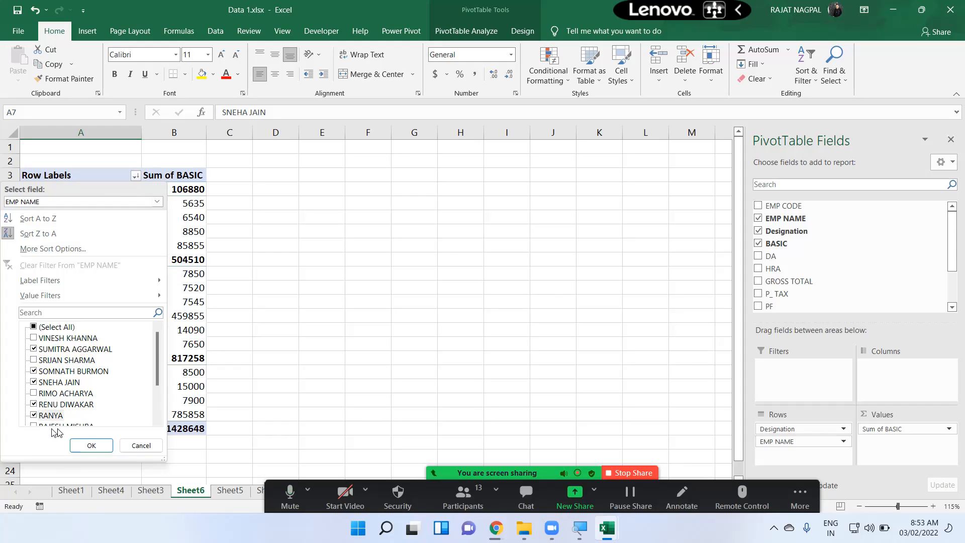
left_click(97, 450)
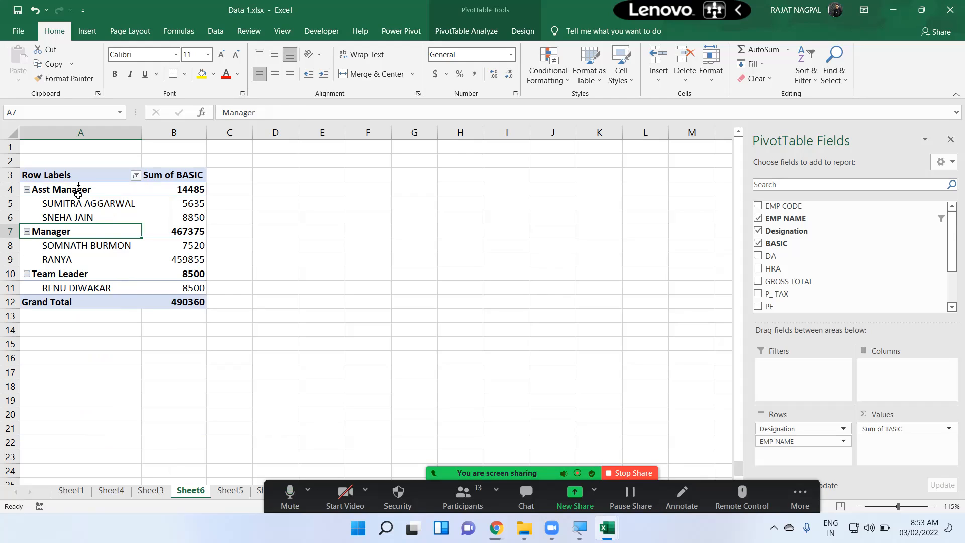
- Examine the filtered employees, Asst Manager subtotal and grand total, and clear the filter from the EMP NAME field
left_click_drag(78, 206, 173, 284)
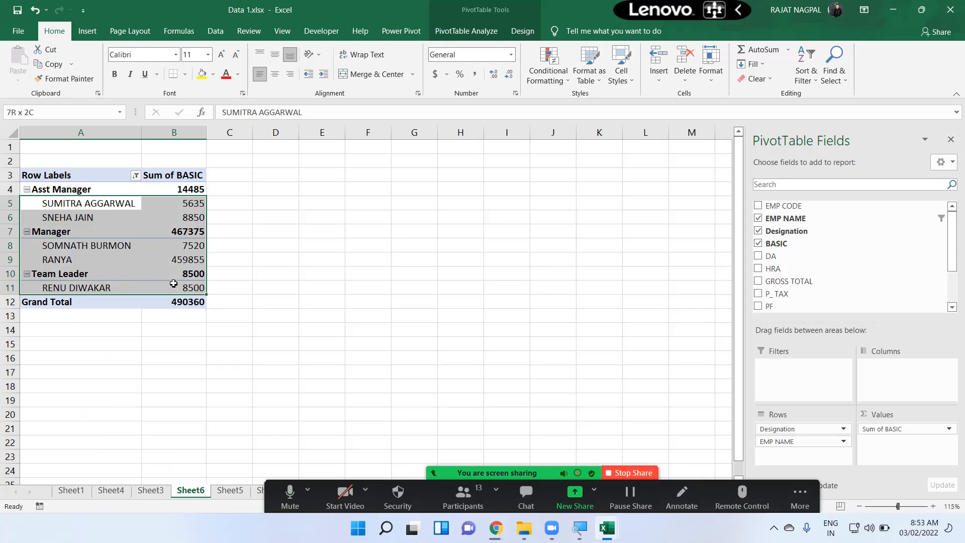
left_click_drag(75, 191, 160, 195)
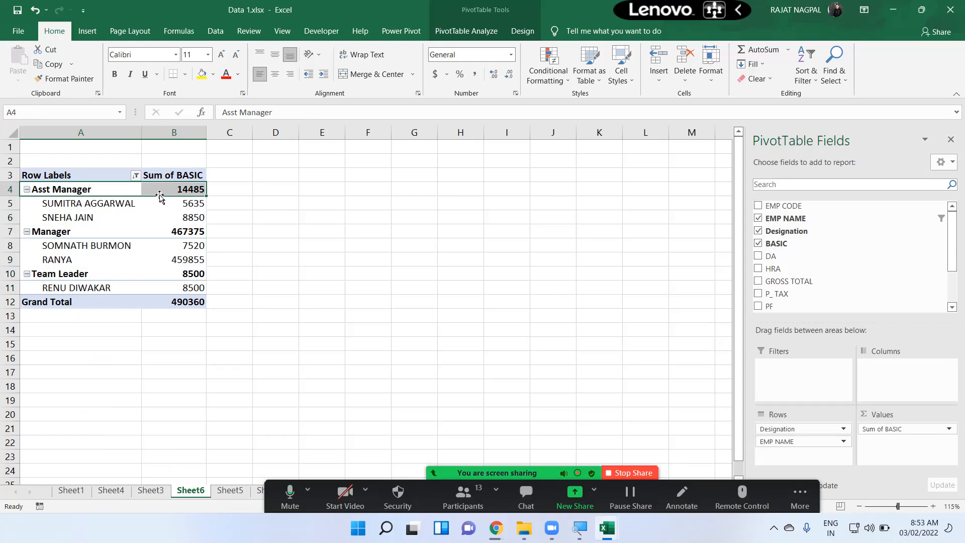
left_click_drag(63, 302, 174, 302)
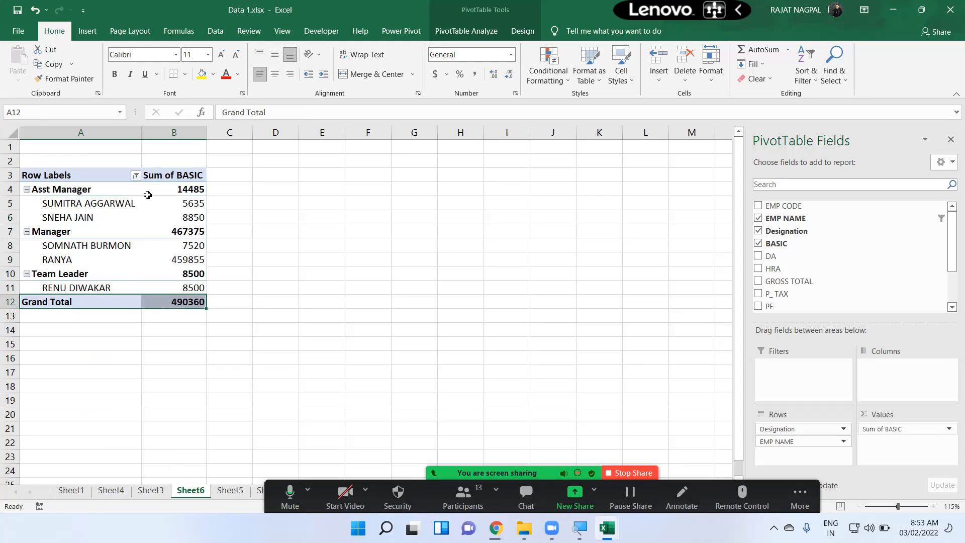
left_click(135, 176)
left_click(102, 203)
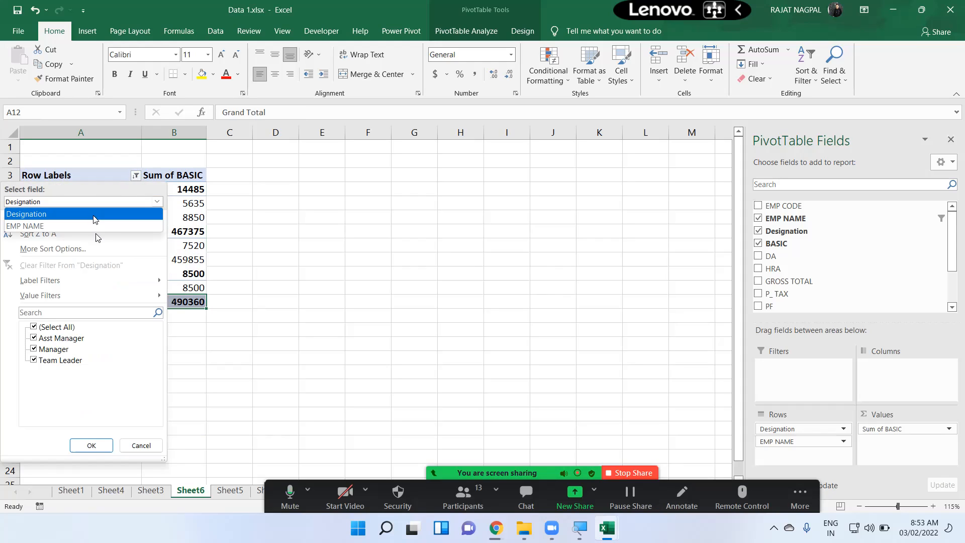
left_click(96, 226)
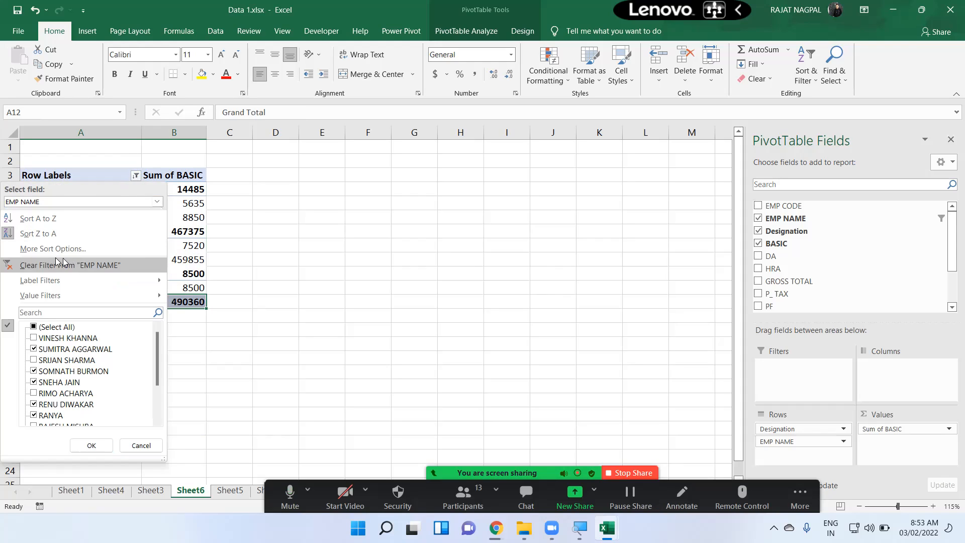
left_click(80, 266)
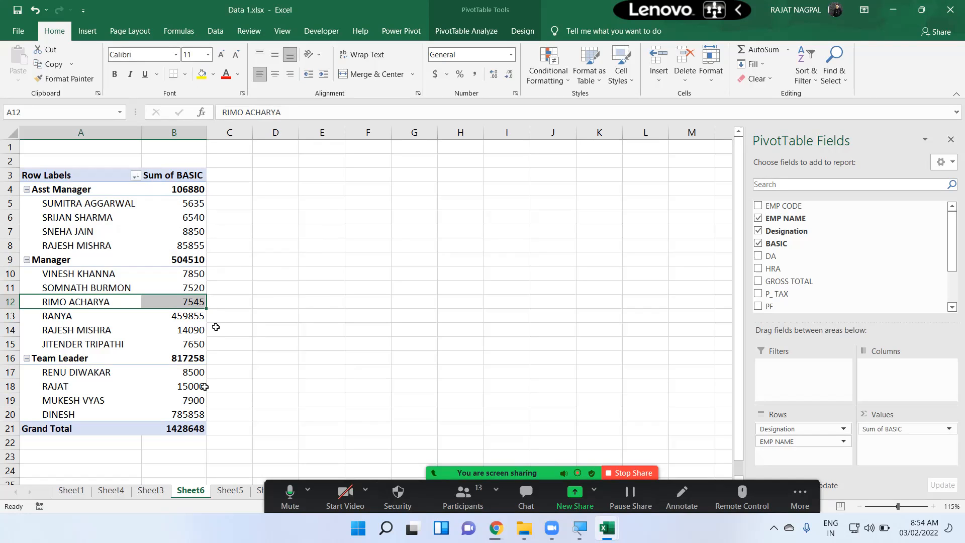
- Review the source salary data on Sheet5, and examine the Asst Manager value under Sum of BASIC on Sheet6
left_click(229, 490)
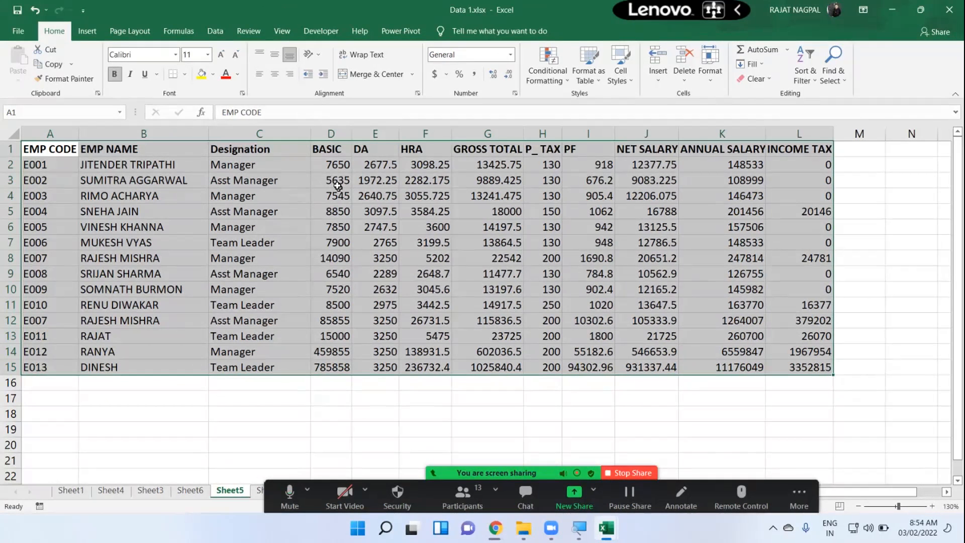
left_click(190, 490)
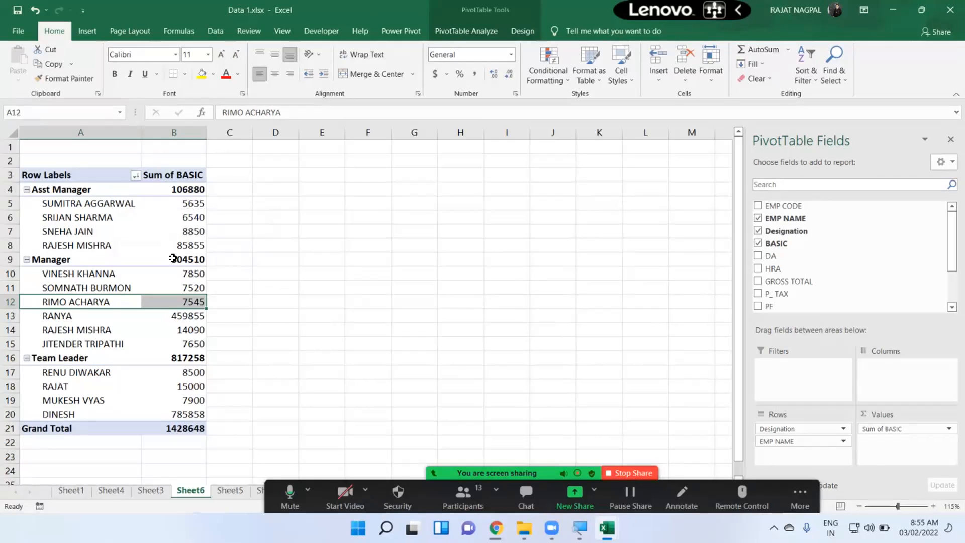
scroll(173, 258, "up", 1)
left_click(188, 183)
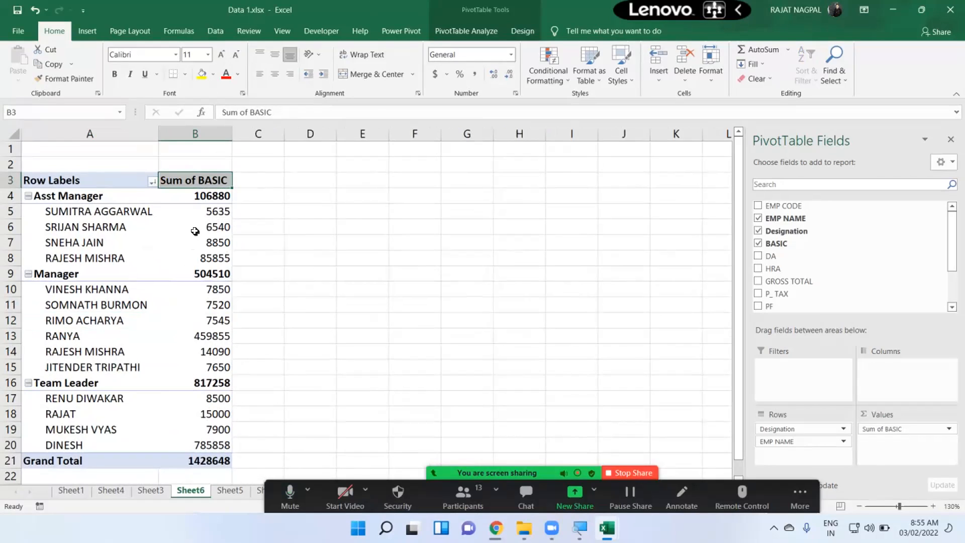
left_click(184, 191)
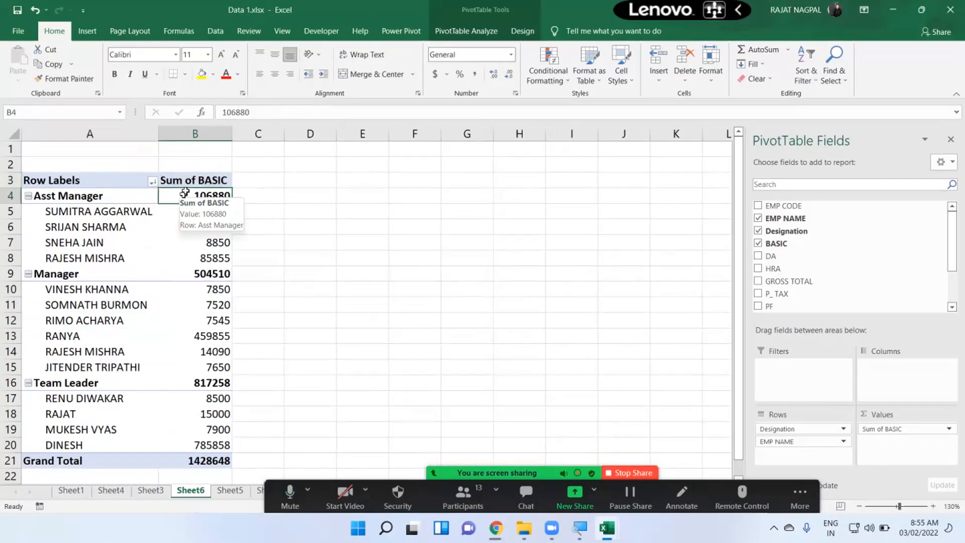
mouse_move(175, 197)
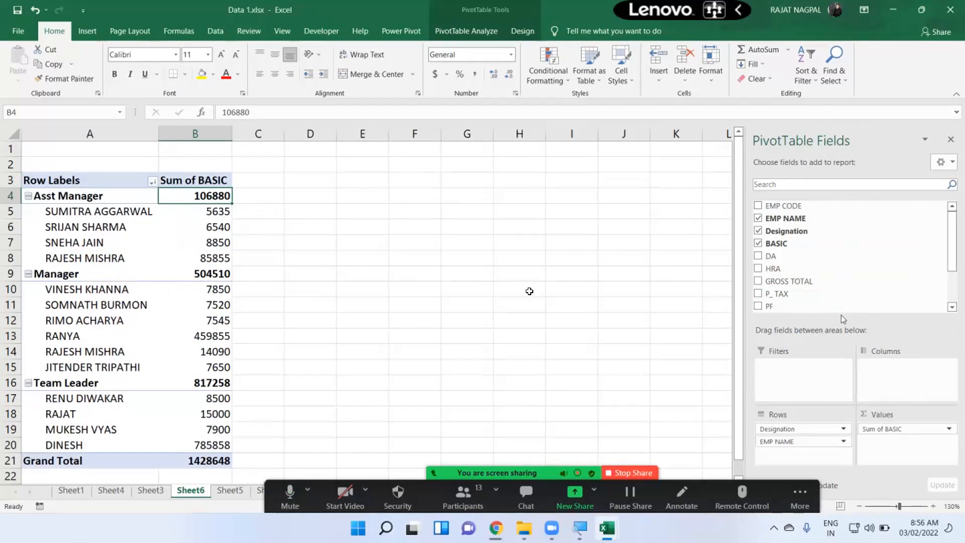
- Remove and restore the EMP NAME field in the PivotTable, and briefly add the DA field to its values
left_click(758, 218)
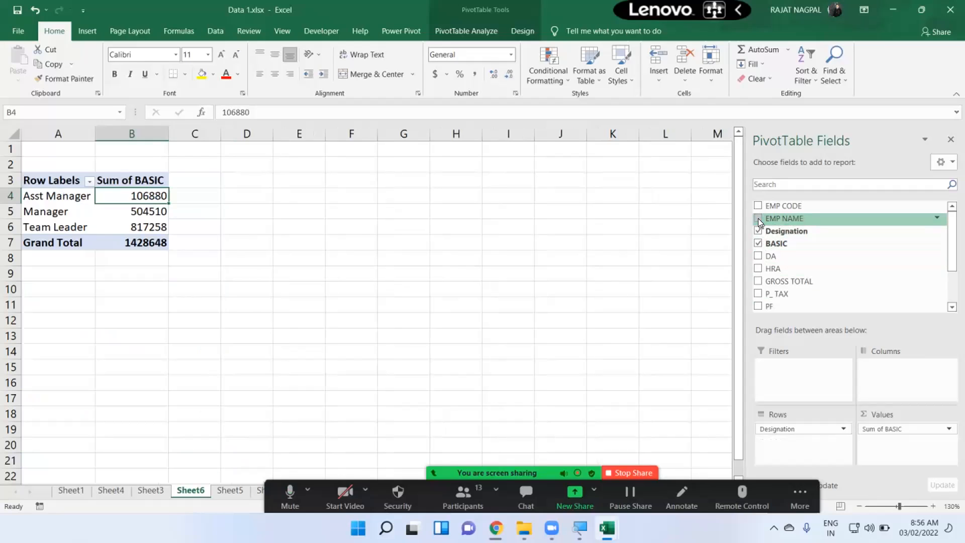
left_click(758, 218)
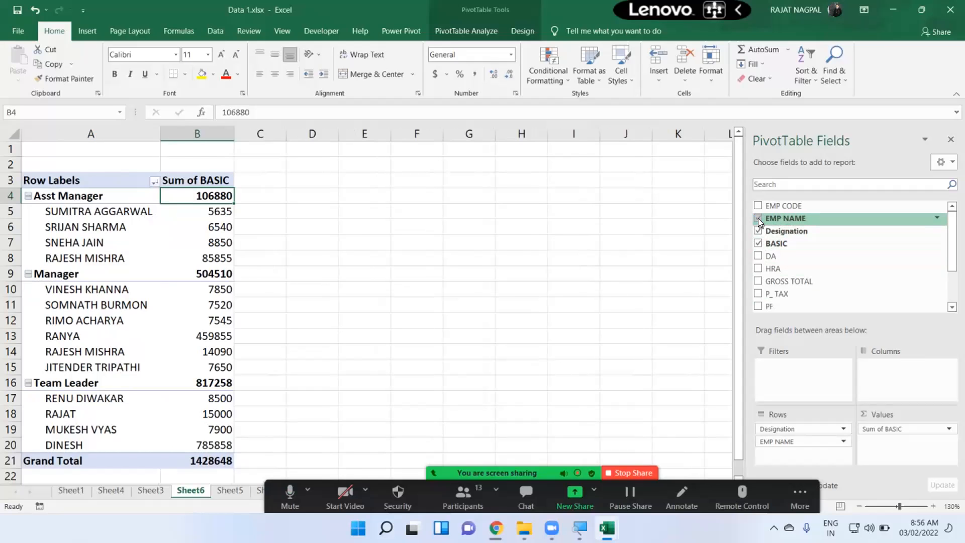
left_click(758, 256)
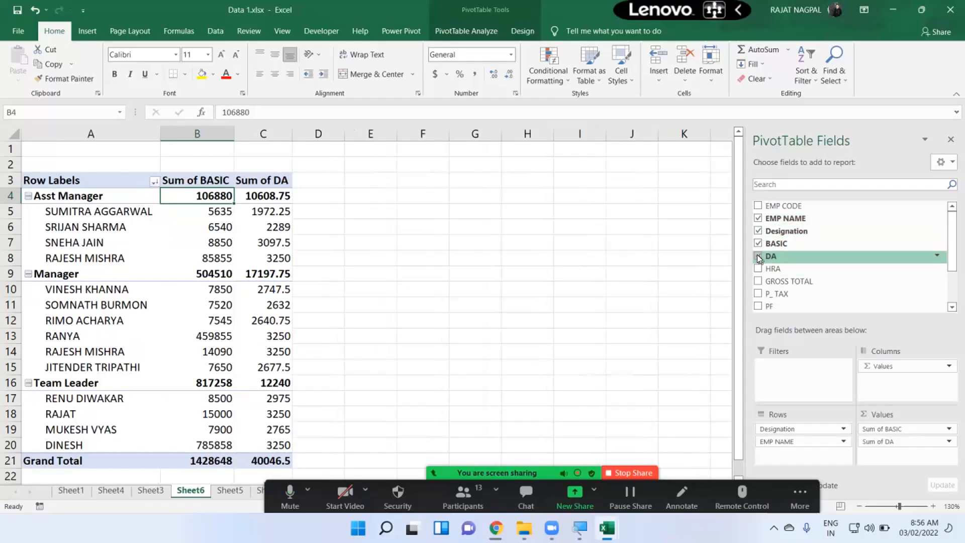
left_click(757, 256)
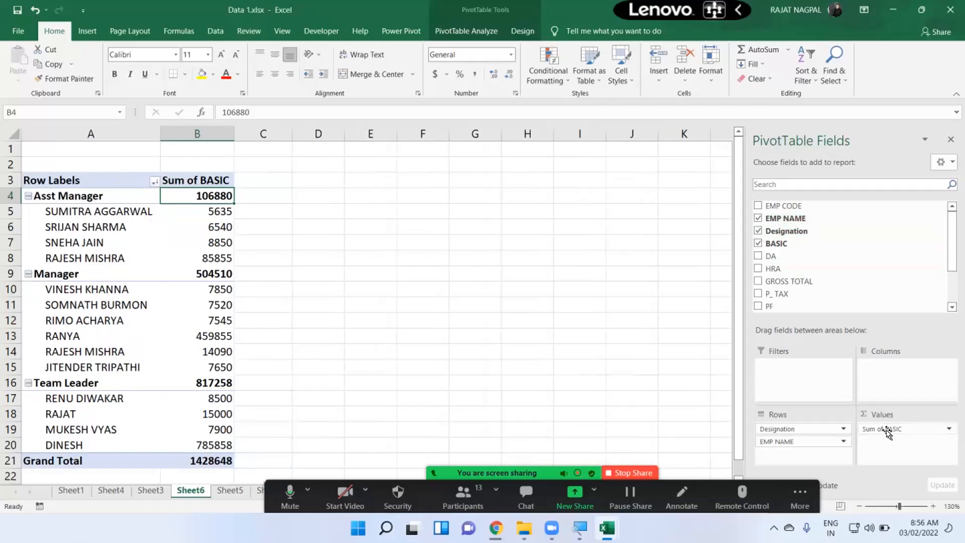
- Change the summary calculation of the BASIC value field to Average
left_click(949, 432)
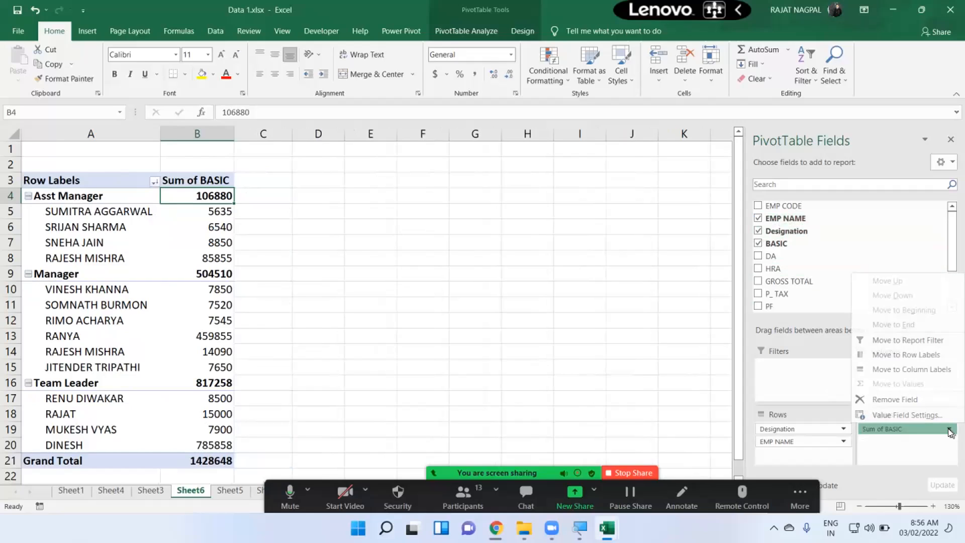
left_click(895, 415)
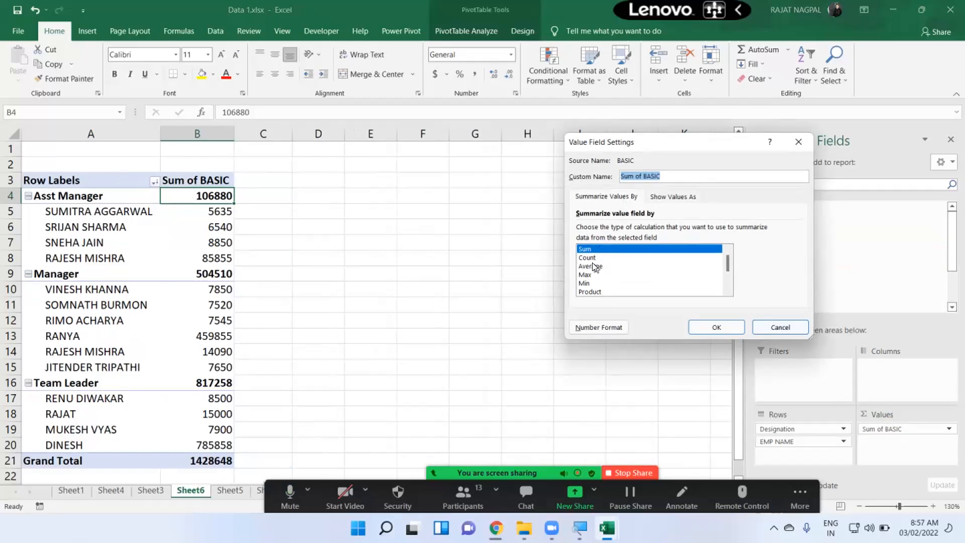
left_click(592, 266)
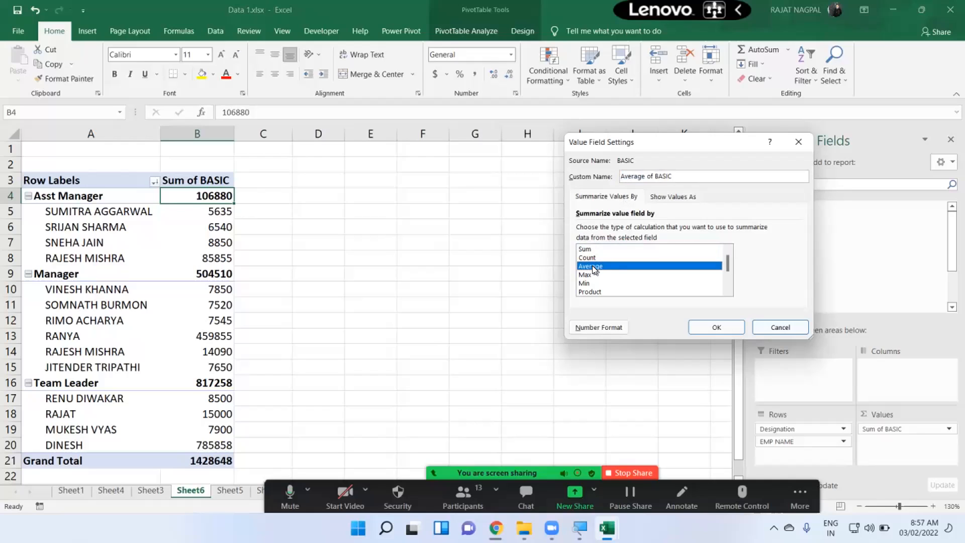
left_click(589, 274)
scroll(591, 279, "down", 2)
scroll(601, 274, "up", 2)
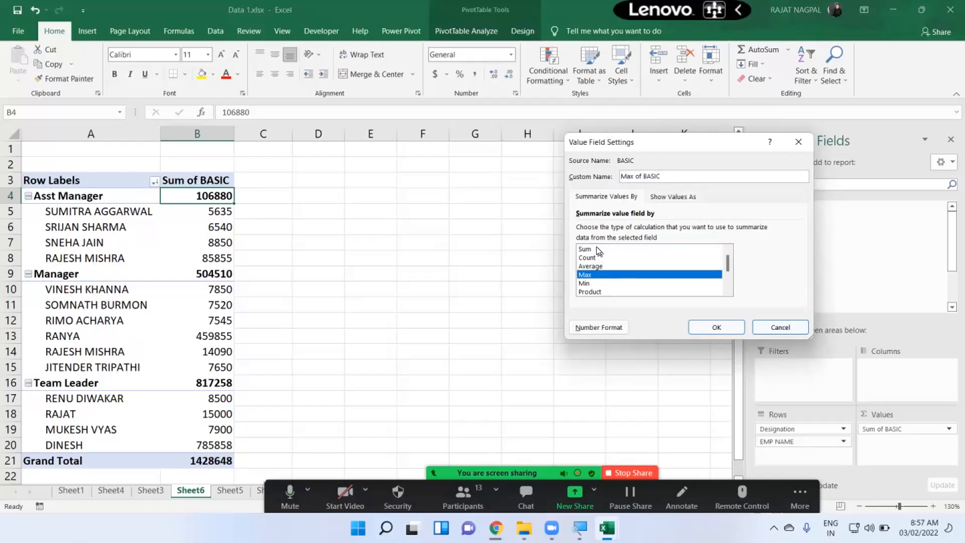
left_click(596, 249)
left_click(603, 257)
left_click(598, 266)
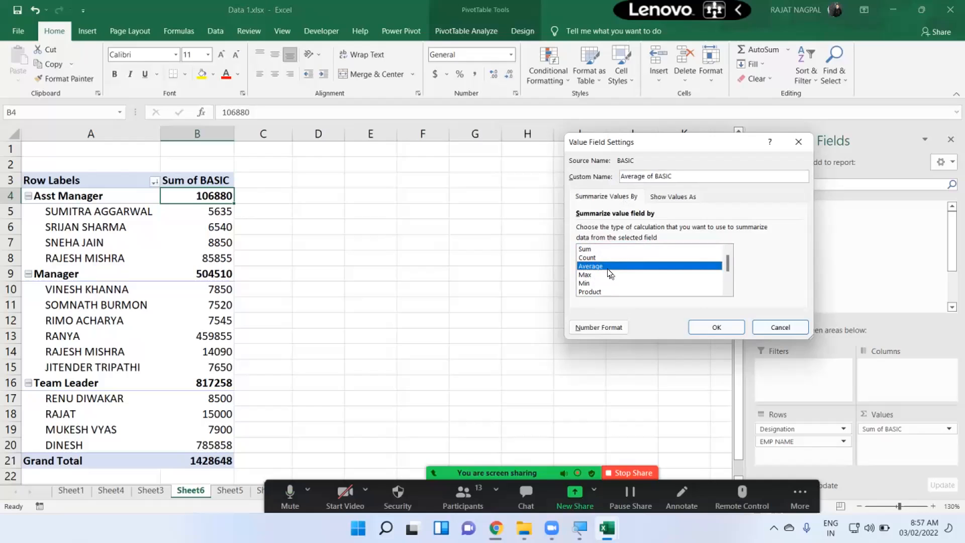
left_click(694, 324)
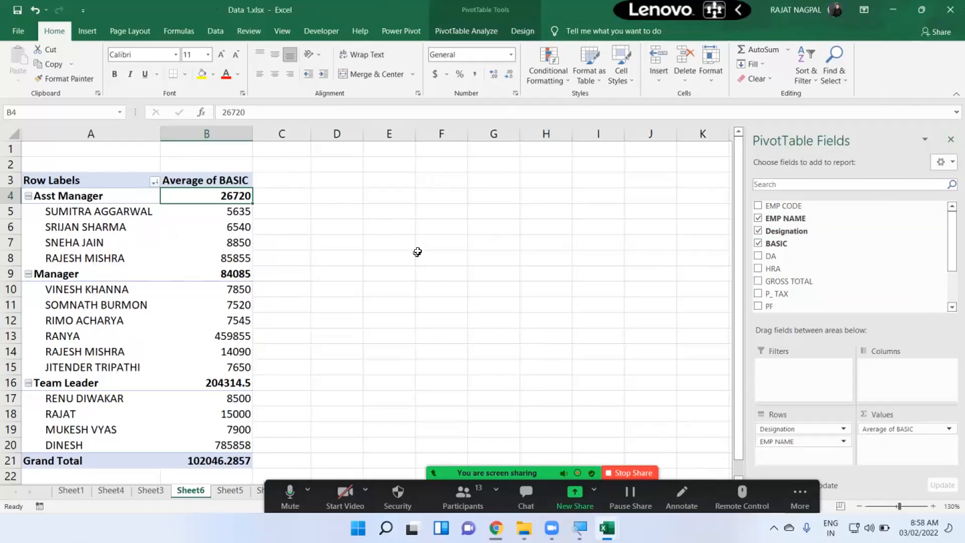
- Examine the Asst Manager employees' salaries and the Manager average, and move the EMP NAME field from rows to columns
left_click_drag(71, 214, 219, 226)
left_click_drag(71, 244, 221, 242)
left_click_drag(91, 259, 202, 258)
left_click_drag(77, 274, 198, 275)
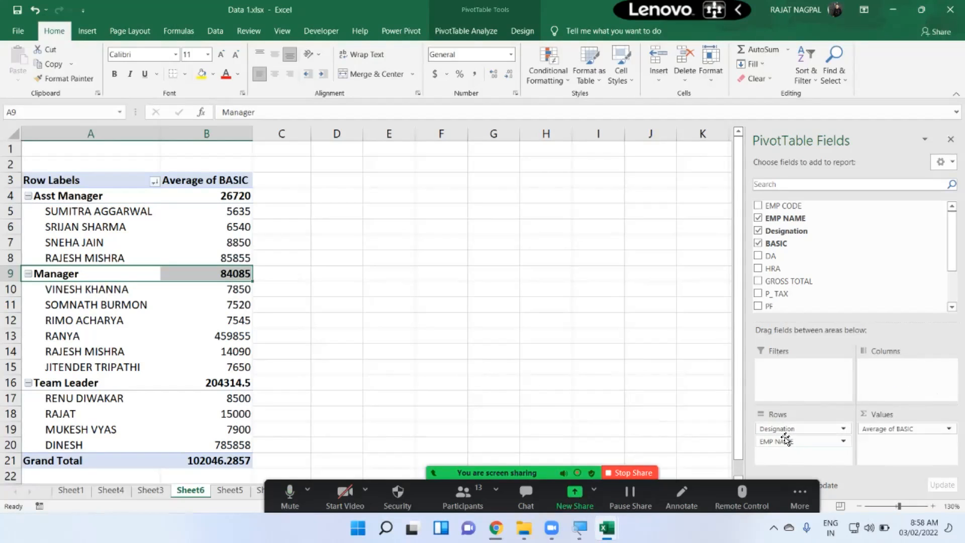
left_click_drag(784, 441, 895, 371)
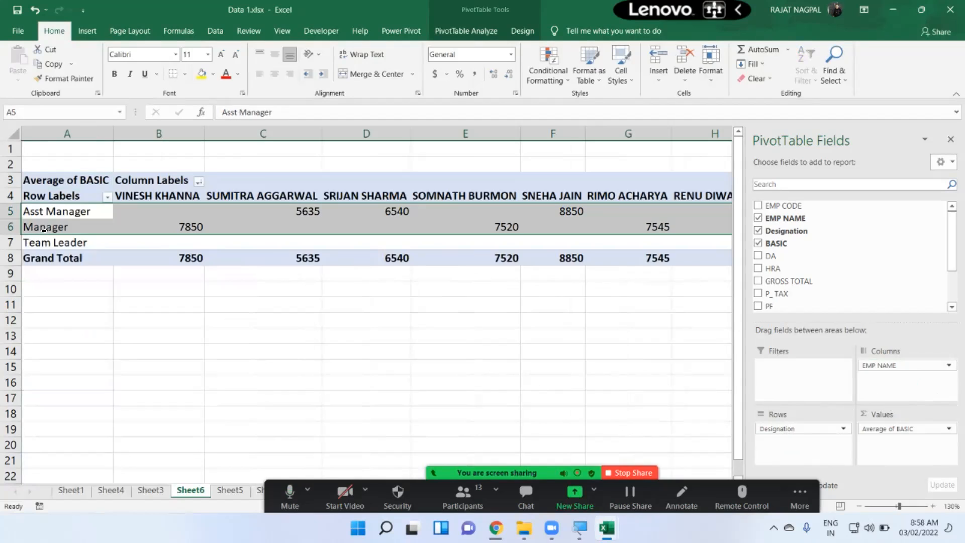
- Examine the designation row labels and the first employee's column in the rearranged PivotTable
left_click_drag(42, 211, 54, 242)
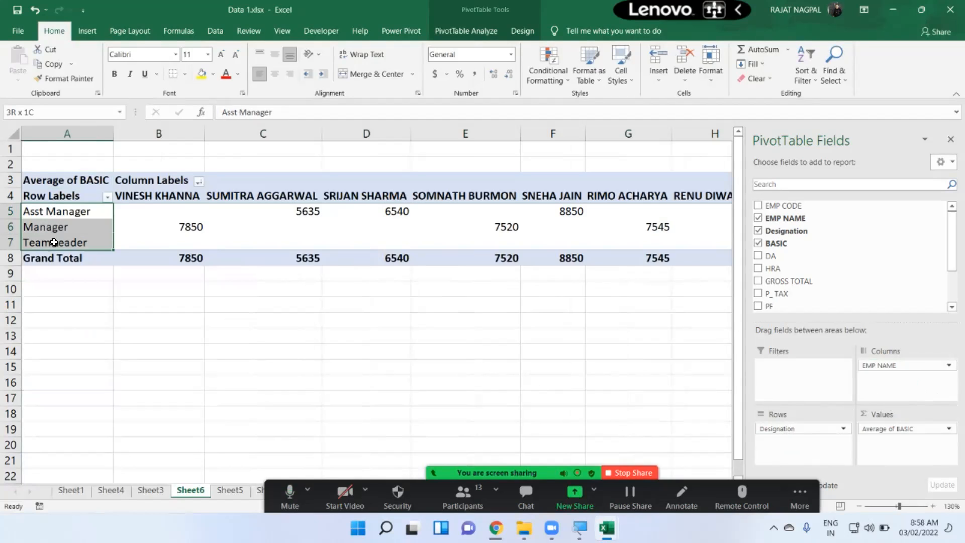
left_click_drag(54, 242, 155, 243)
left_click(185, 230)
left_click_drag(177, 207, 176, 226)
left_click(180, 201)
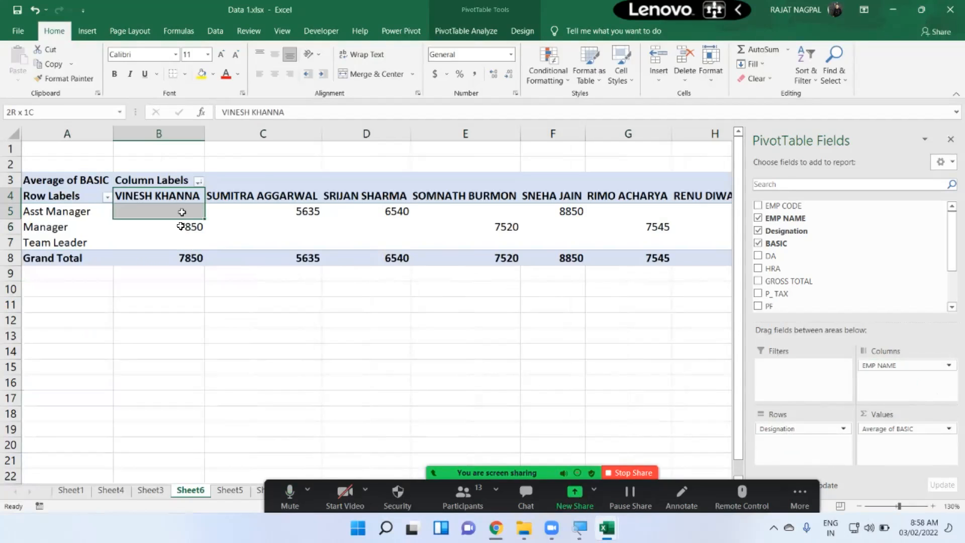
- Swap Designation and EMP NAME between rows and columns, and place Designation above EMP NAME in the PivotTable rows
left_click(249, 200)
left_click(348, 197)
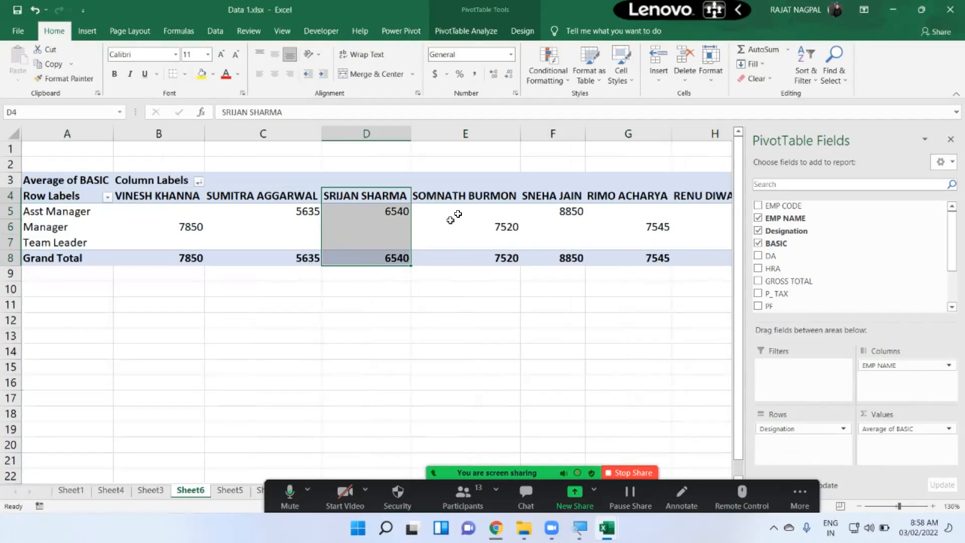
left_click(473, 199)
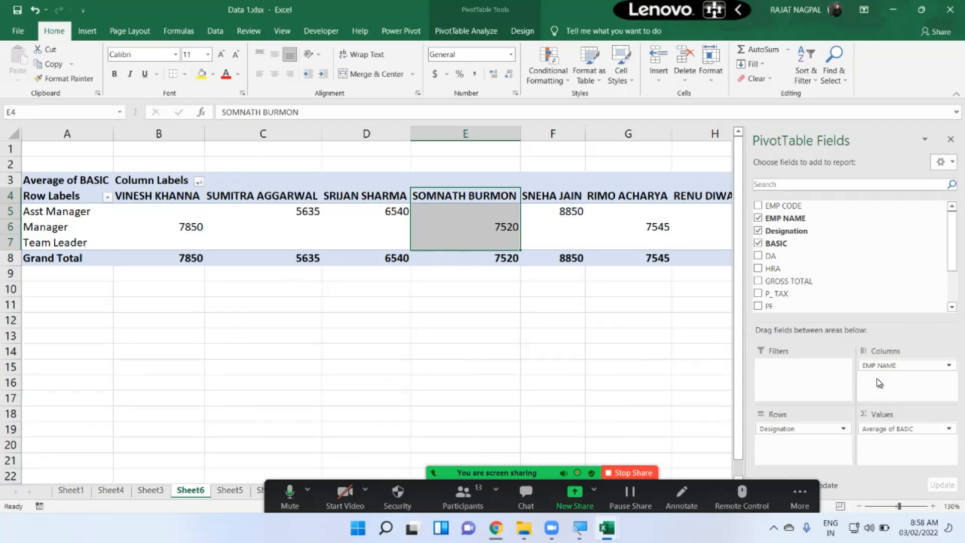
mouse_move(880, 366)
left_mouse_down()
mouse_move(887, 378)
mouse_move(817, 455)
mouse_move(809, 447)
mouse_move(885, 402)
mouse_move(883, 372)
left_mouse_up()
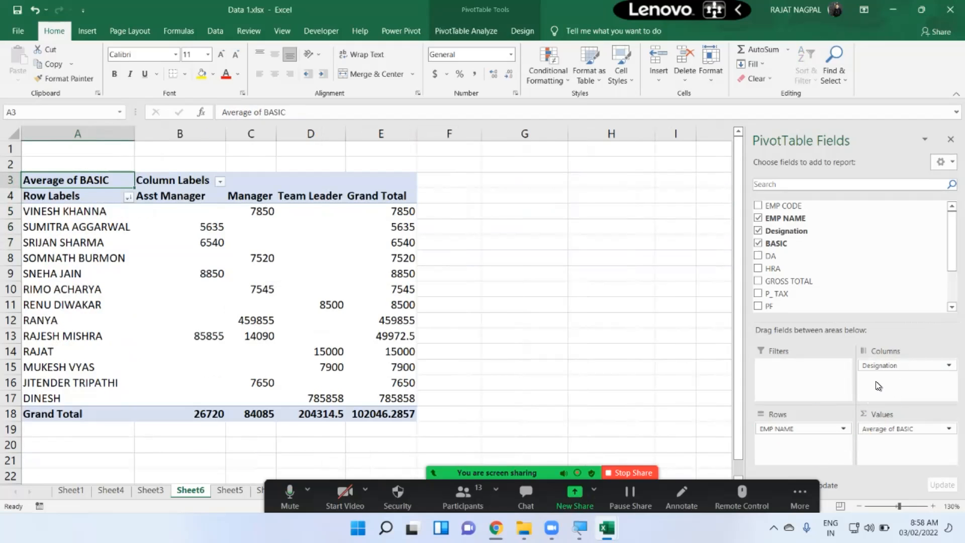
left_click(893, 367)
left_click_drag(893, 366, 782, 432)
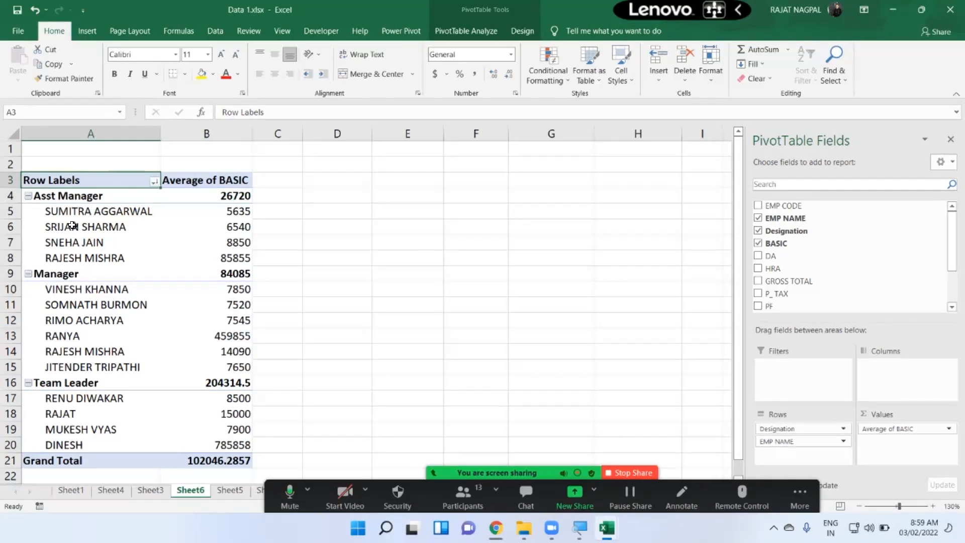
- Examine the nested row layout, the Asst Manager employees' salaries and the empty cells beside the PivotTable
left_click_drag(82, 180, 193, 440)
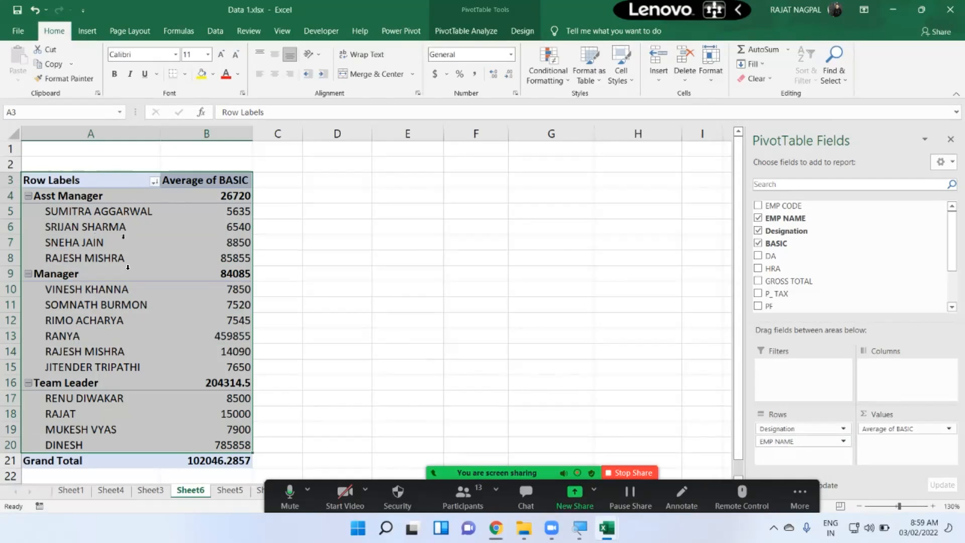
left_click(76, 211)
left_click_drag(75, 211, 81, 258)
left_click_drag(276, 183, 556, 183)
left_click_drag(121, 211, 260, 260)
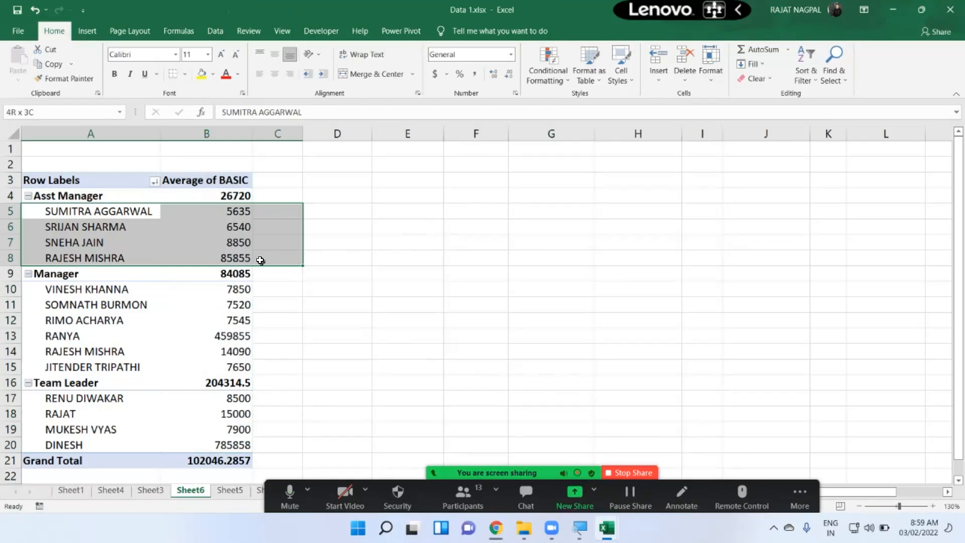
left_click_drag(282, 179, 641, 211)
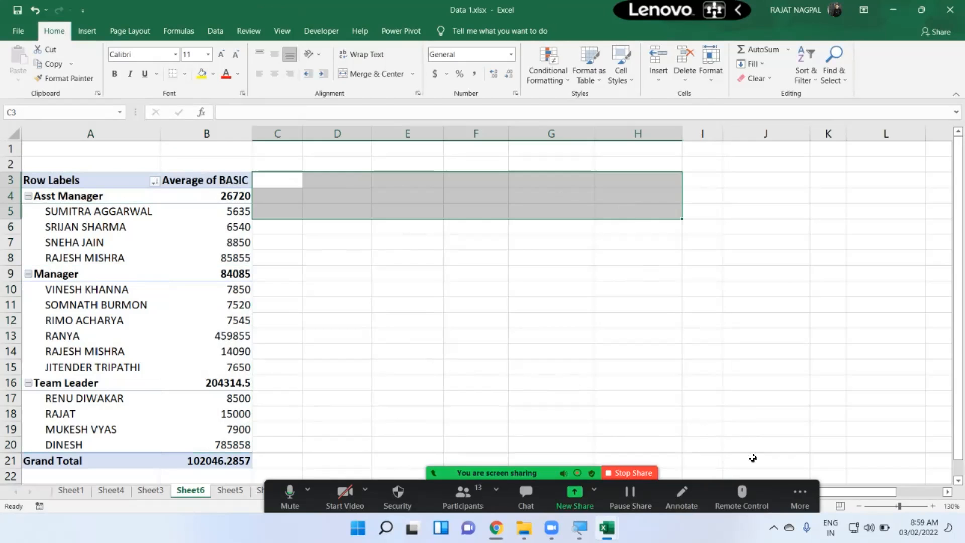
left_click(206, 244)
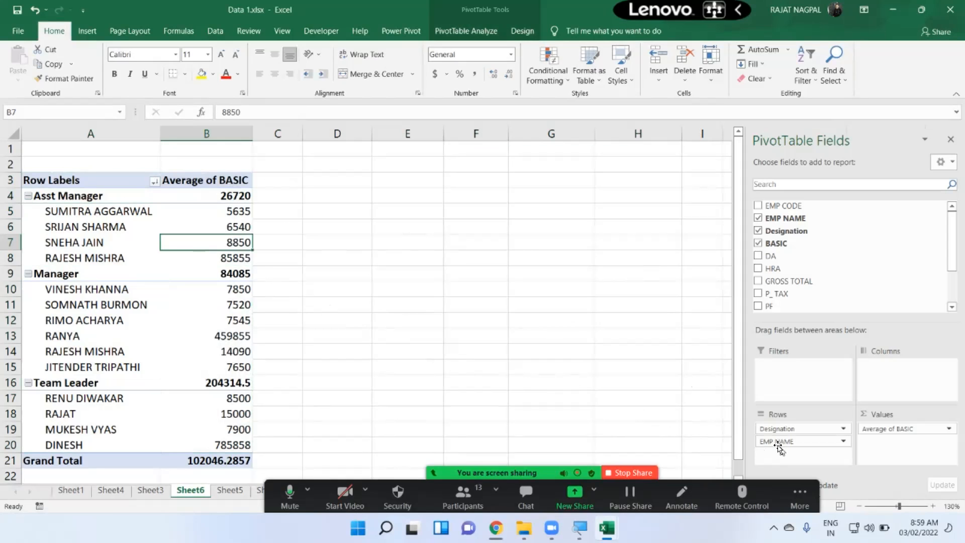
- Move EMP NAME to the PivotTable columns to examine designations against the first employee's salary, and return it to rows below Designation
mouse_move(778, 446)
left_mouse_down()
mouse_move(900, 410)
mouse_move(913, 375)
left_mouse_up()
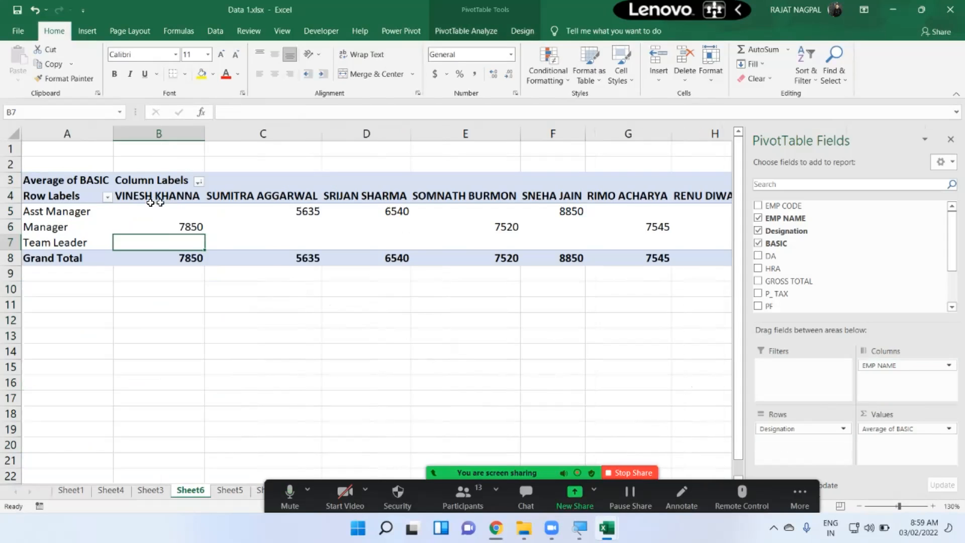
left_click(53, 211)
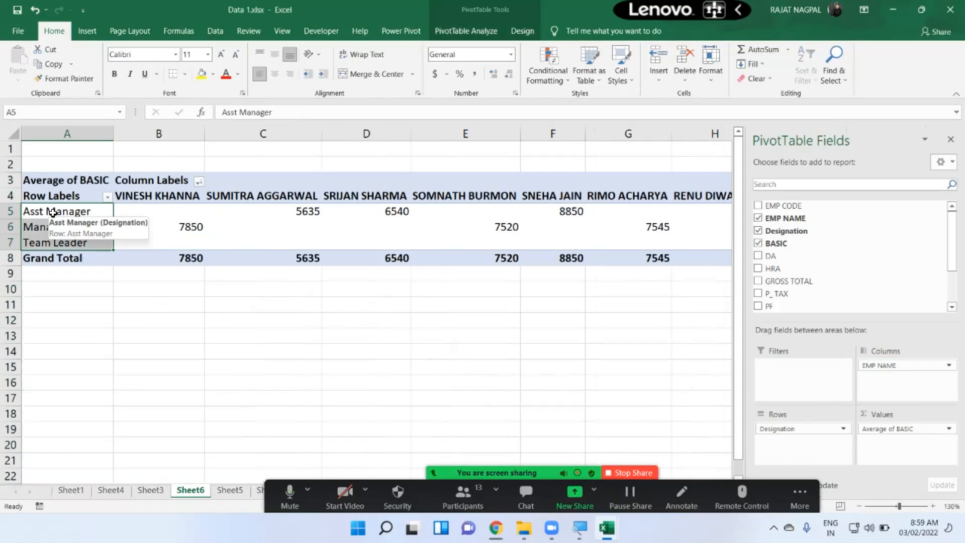
left_click(54, 212)
left_click_drag(61, 211, 65, 253)
mouse_move(166, 206)
left_click_drag(167, 197, 358, 201)
left_click_drag(186, 211, 177, 241)
left_click(159, 199)
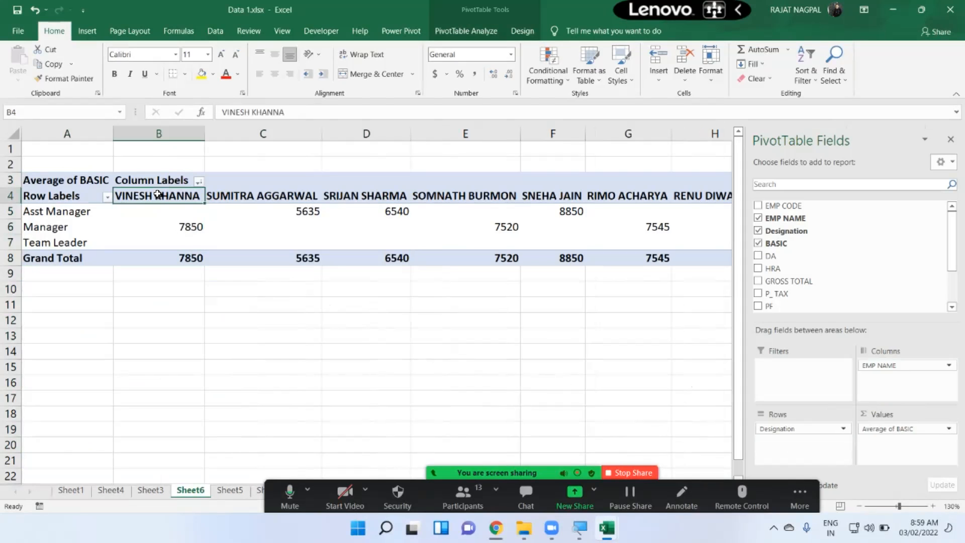
left_click(55, 227)
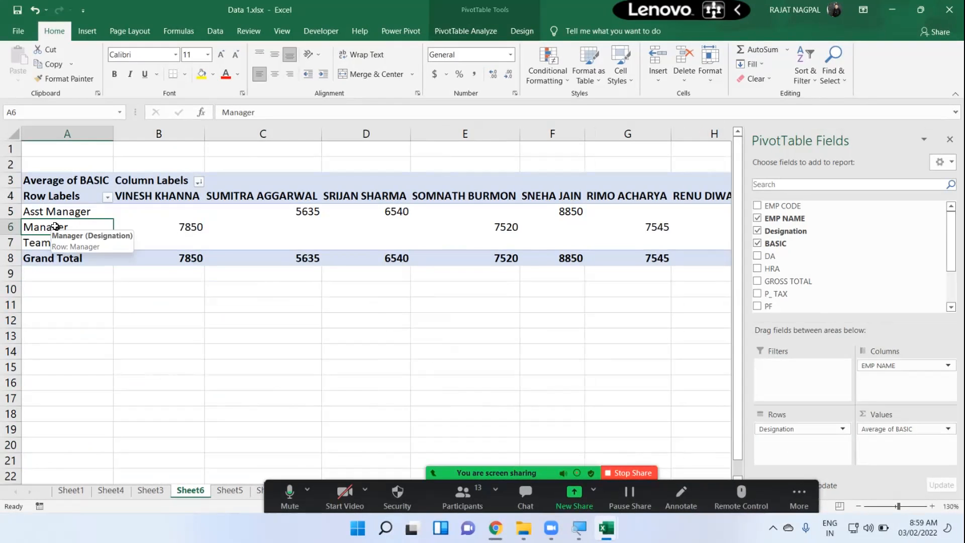
left_click(144, 227)
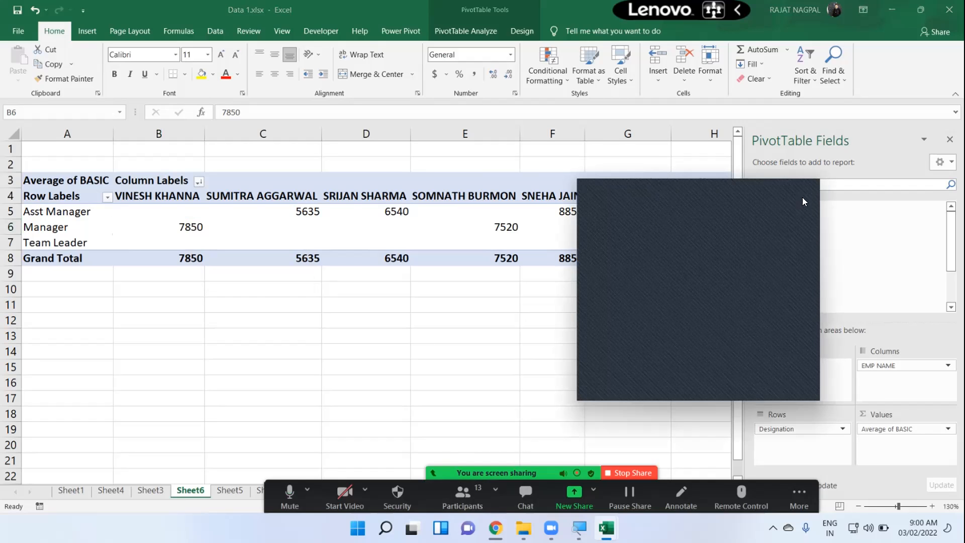
left_click_drag(905, 365, 815, 449)
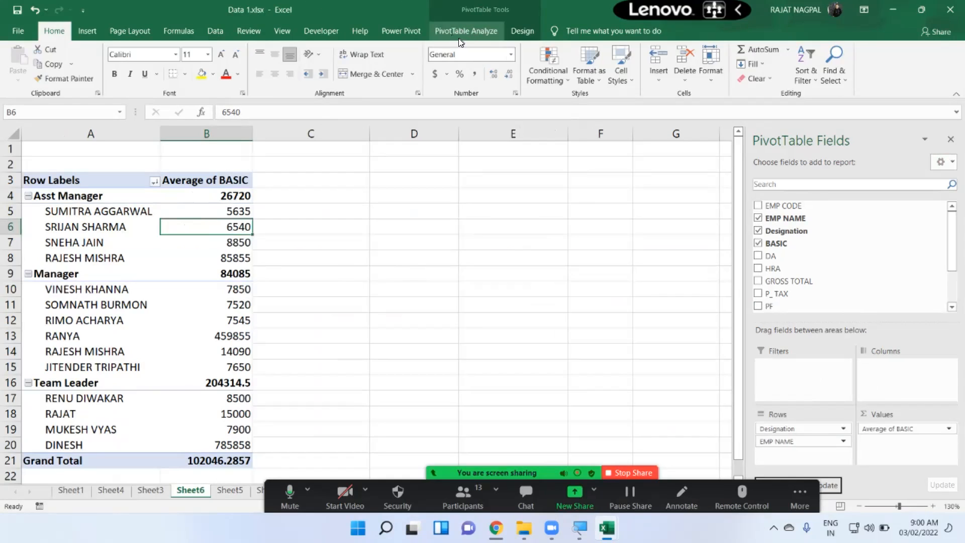
- Examine the PivotTable analysis tools and the row labels' sort and filter options for EMP NAME
left_click(116, 215)
left_click(297, 244)
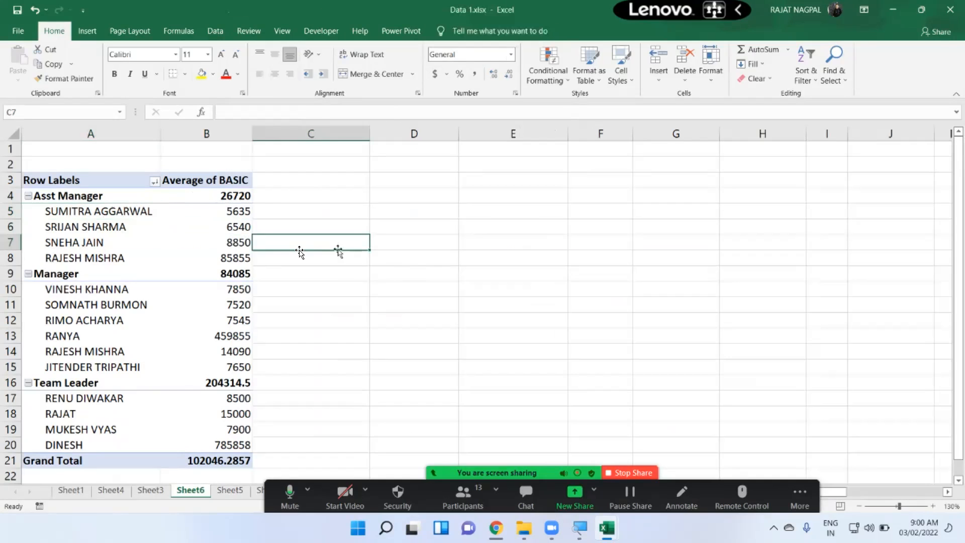
left_click(496, 187)
left_click(492, 270)
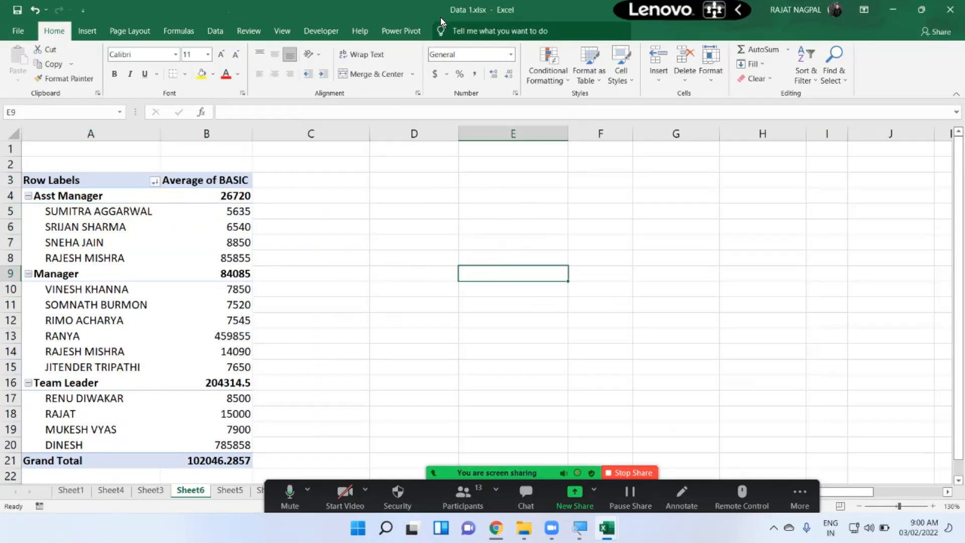
left_click(81, 230)
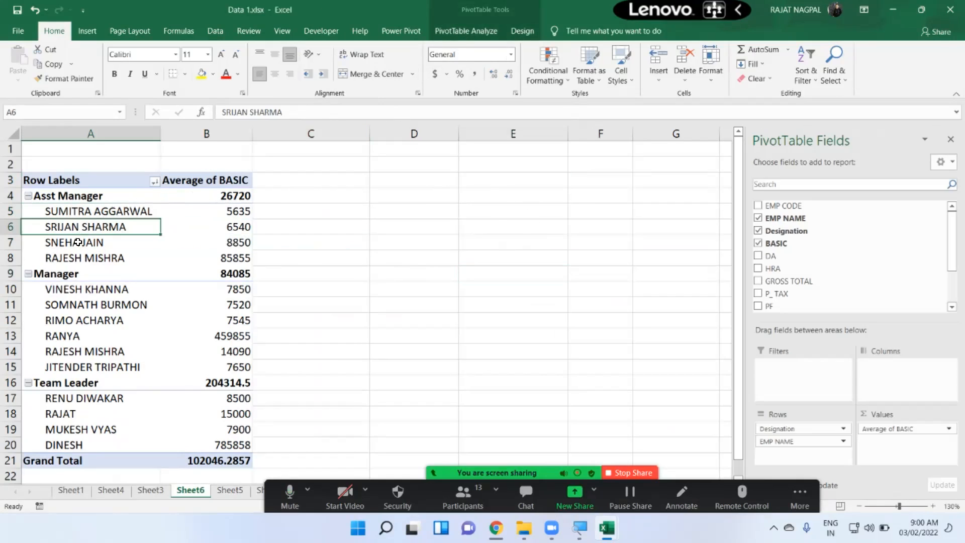
left_click(458, 29)
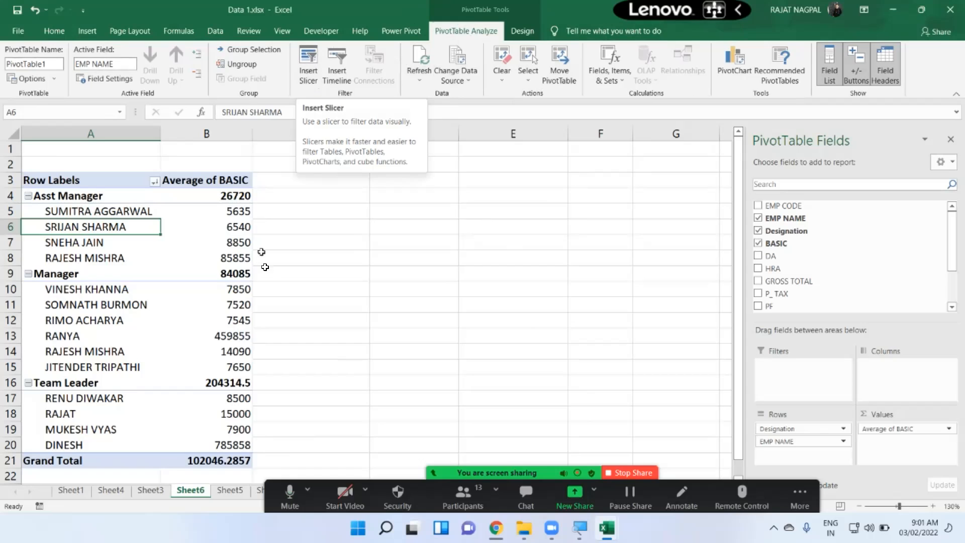
left_click(154, 182)
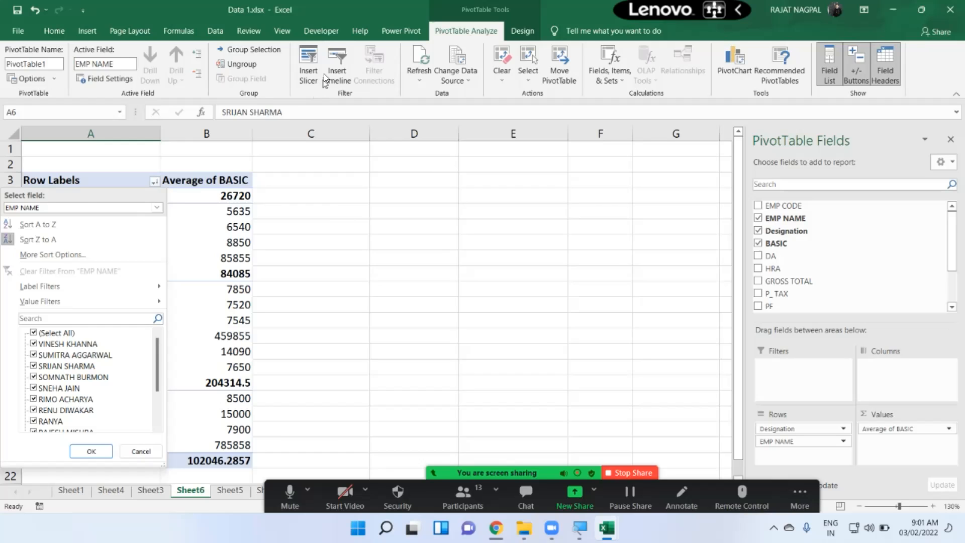
key("Escape")
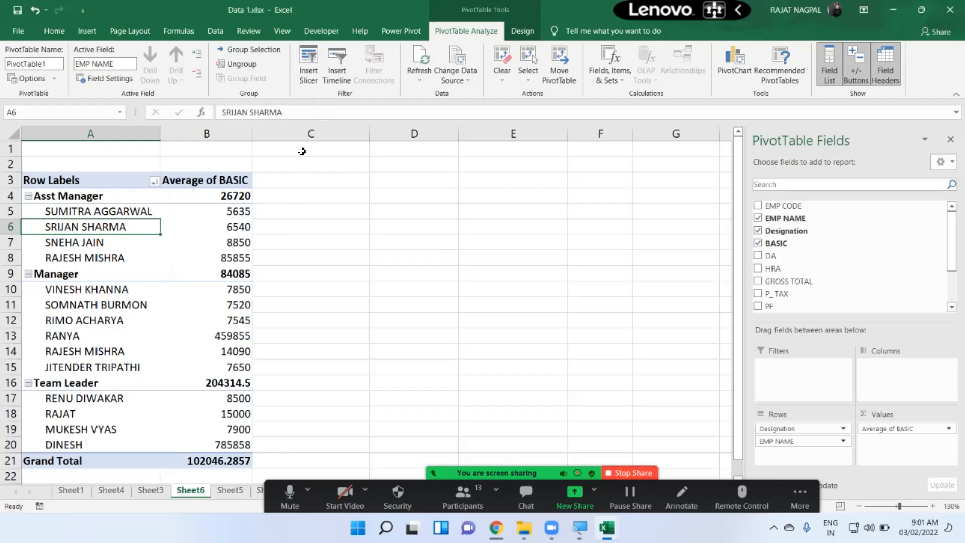
- Insert slicers for the EMP NAME, Designation and BASIC fields of the PivotTable
left_click(311, 70)
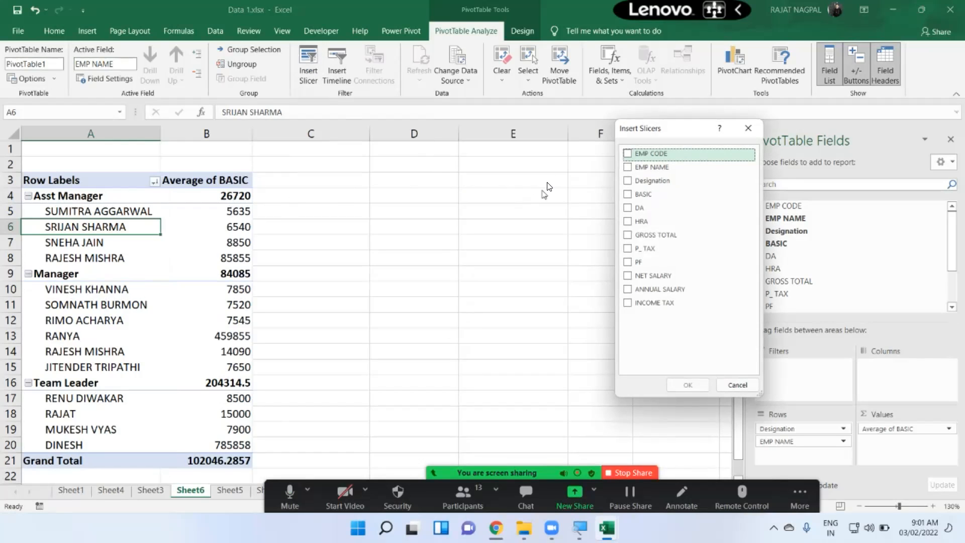
left_click_drag(643, 127, 595, 116)
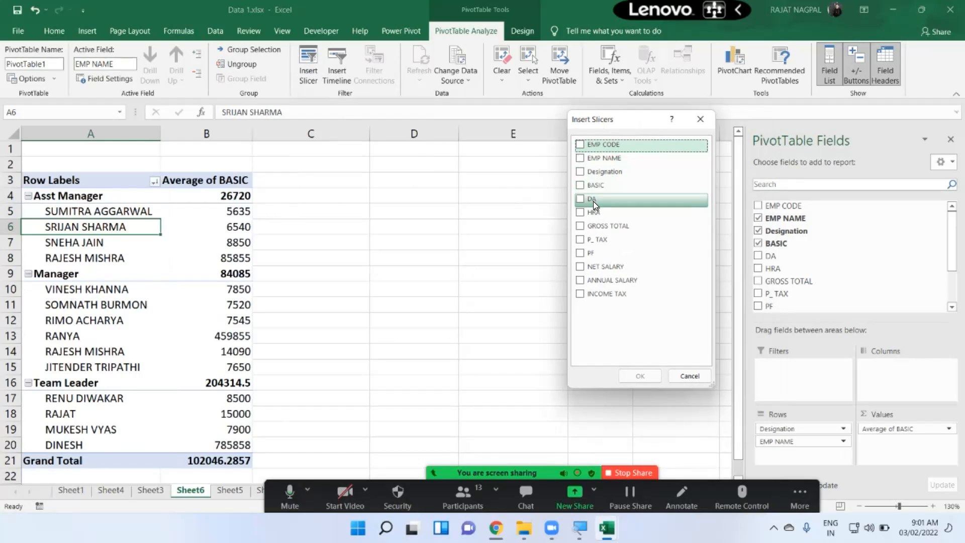
left_click(582, 170)
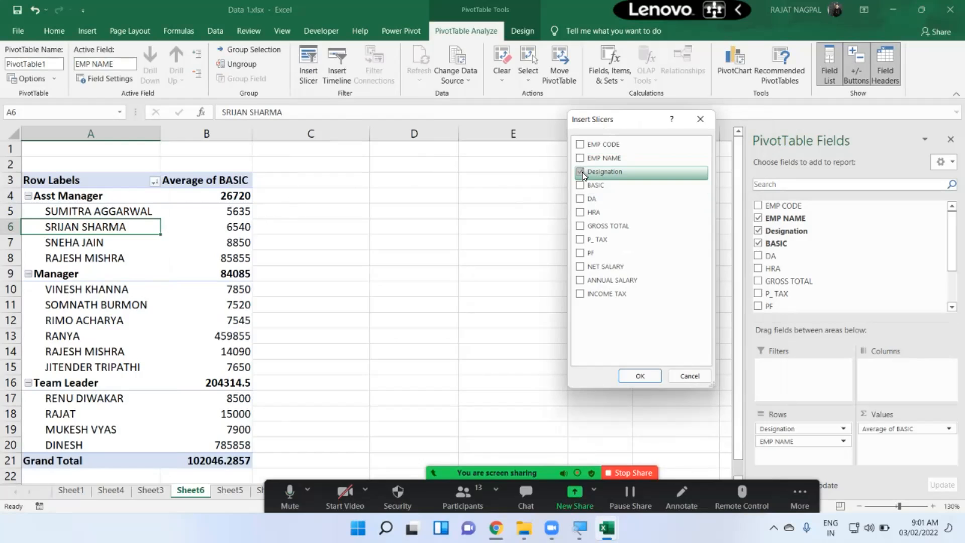
left_click(581, 159)
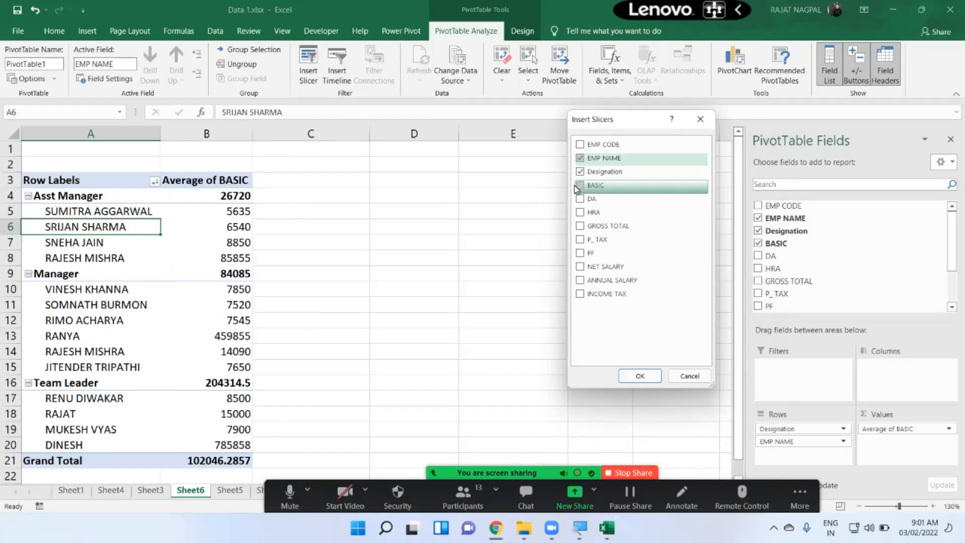
left_click(579, 185)
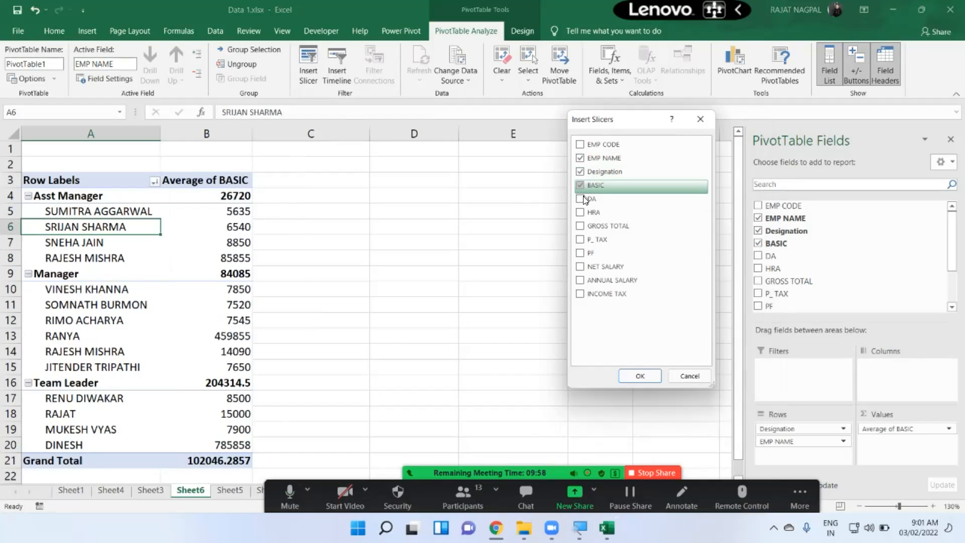
left_click(634, 376)
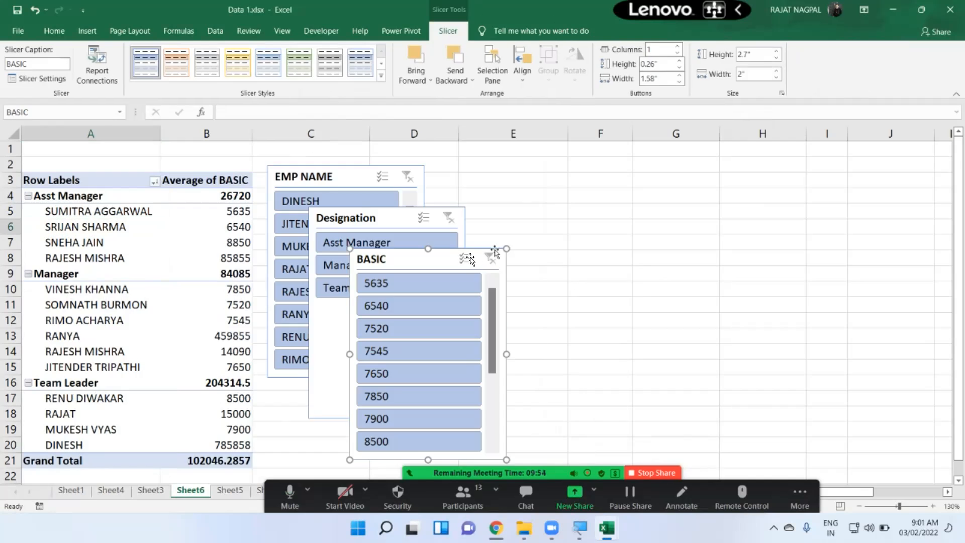
- Arrange the EMP NAME, Designation and BASIC slicers side by side next to the PivotTable
left_click_drag(472, 249, 751, 174)
left_click(470, 204)
left_click_drag(470, 205, 625, 171)
left_click_drag(333, 176, 373, 186)
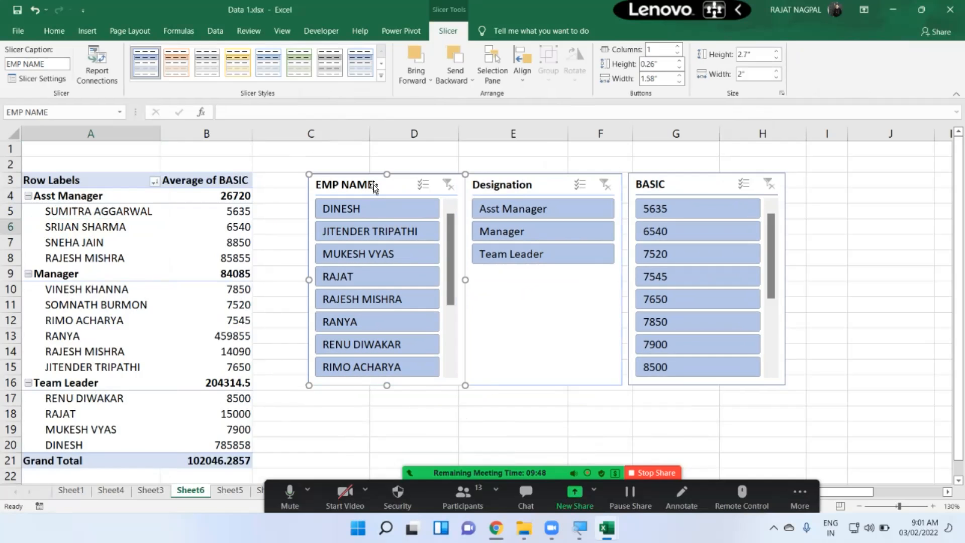
- Delete the EMP NAME, Designation and BASIC slicers from the sheet
key("Delete")
left_click(417, 181)
left_click(506, 182)
key("Delete")
left_click(642, 194)
key("Delete")
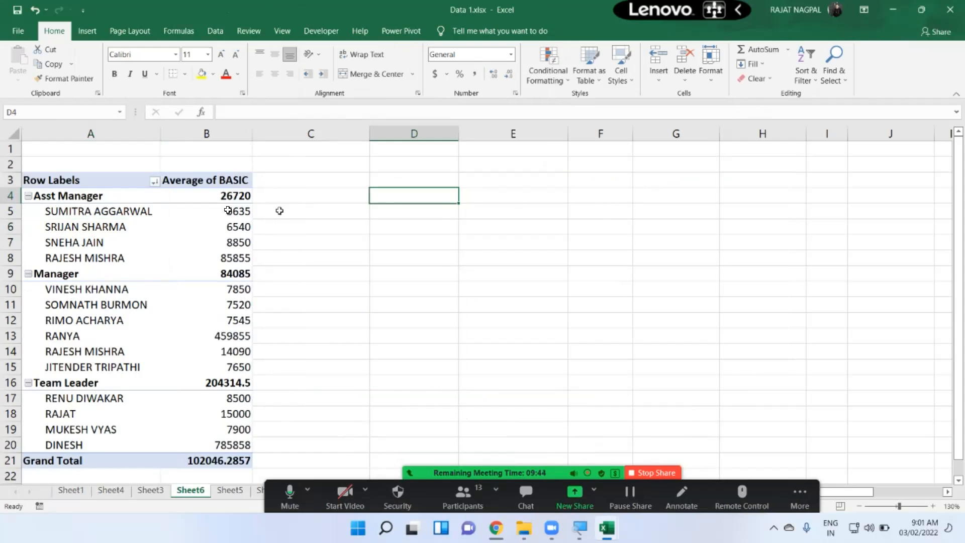
- Insert the EMP NAME, Designation and BASIC slicers for the PivotTable again
left_click(123, 228)
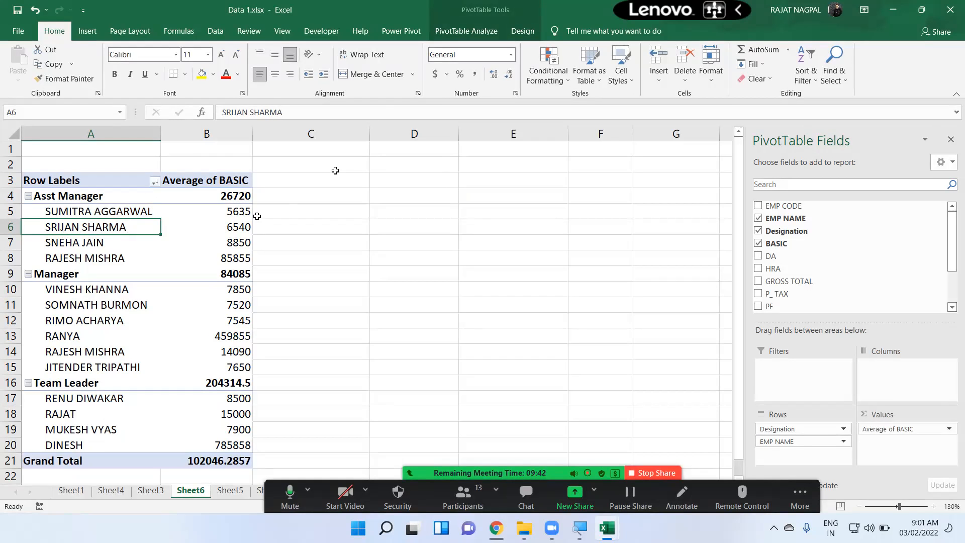
left_click(465, 36)
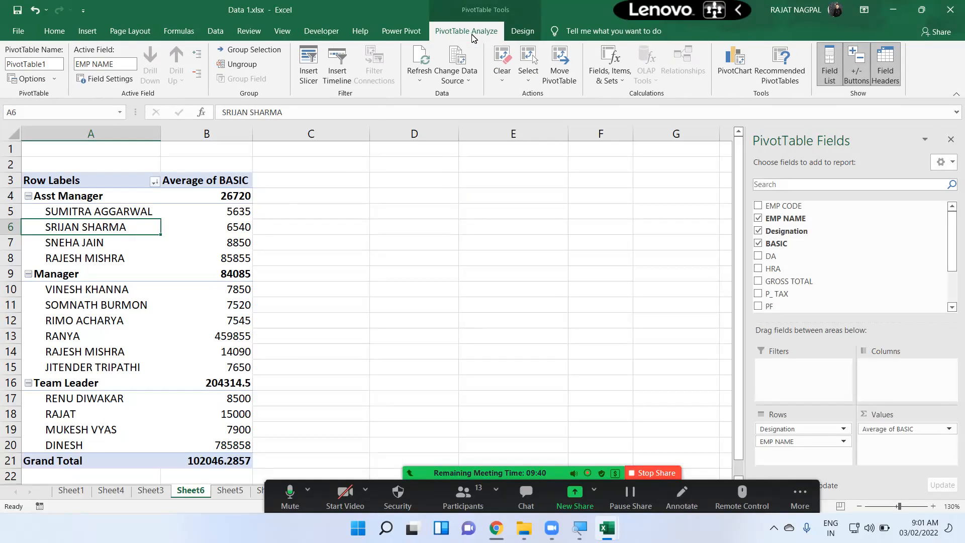
left_click(308, 71)
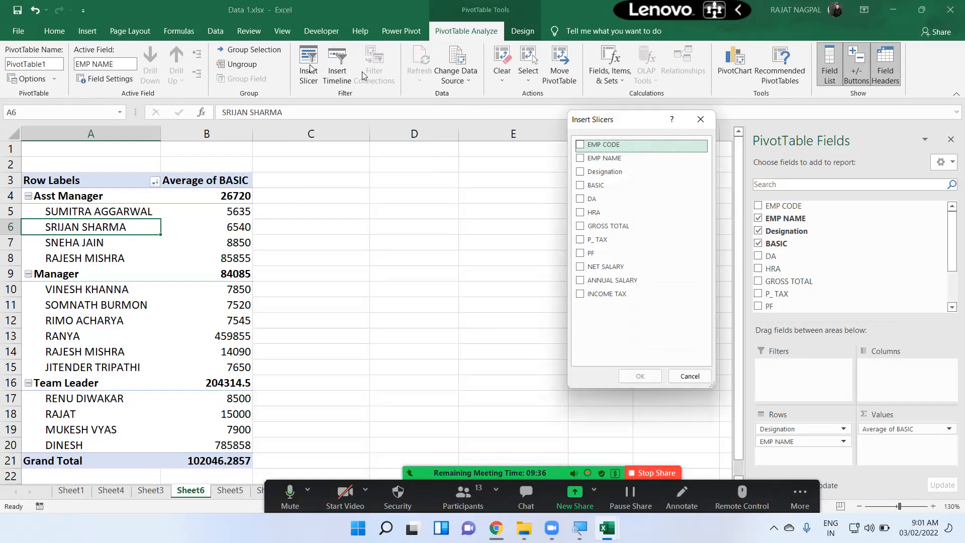
left_click(581, 172)
left_click(581, 160)
left_click(578, 185)
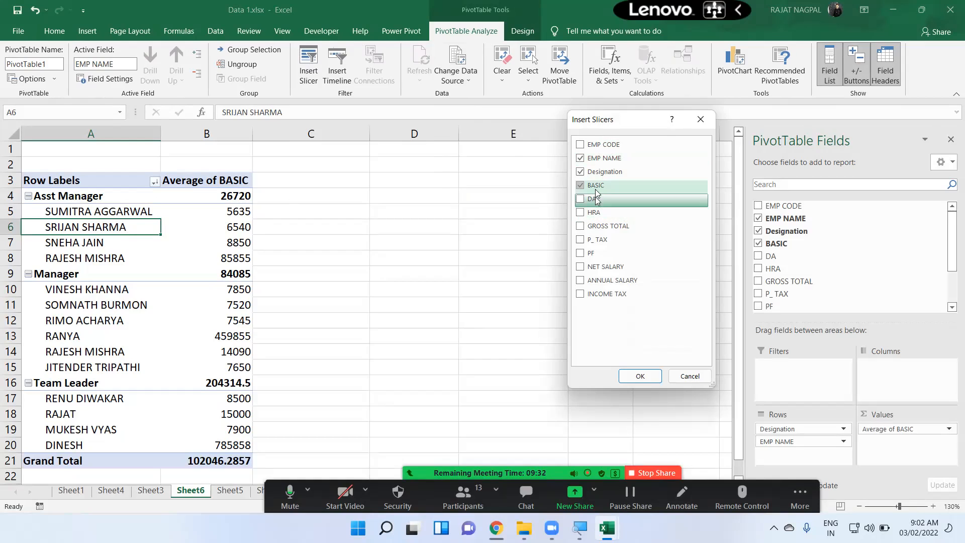
left_click(648, 377)
- Spread the overlapping slicers into one row beside the PivotTable, ordered EMP NAME, Designation and BASIC
left_click_drag(392, 252, 701, 188)
left_click_drag(385, 208, 574, 189)
left_click_drag(338, 177, 407, 194)
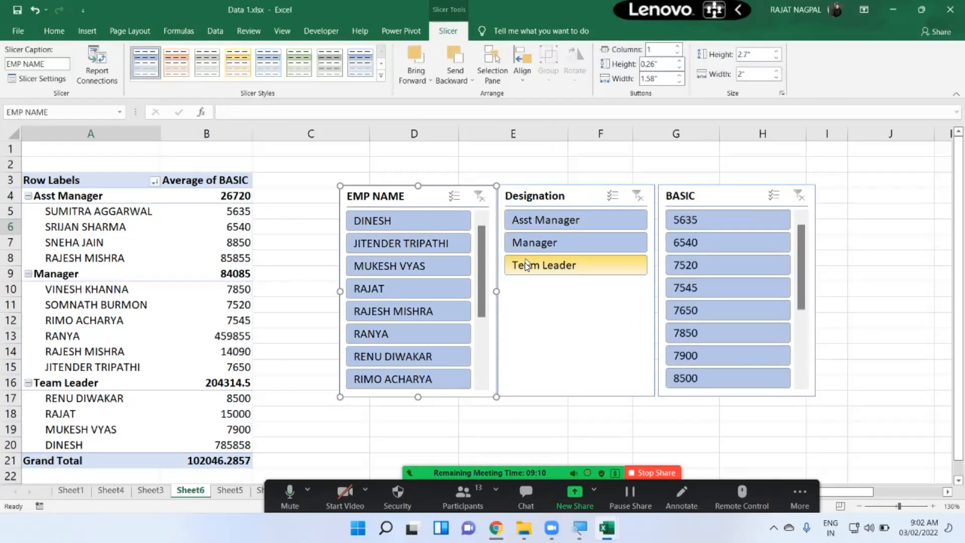
- Filter the PivotTable to Team Leader with the Designation slicer, and examine the filtered rows
left_click(553, 268)
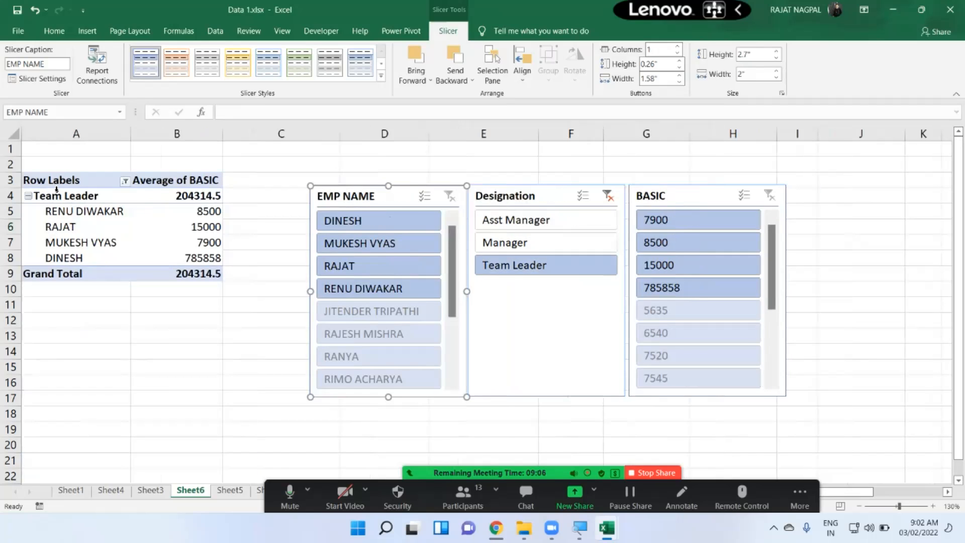
left_click_drag(59, 196, 191, 255)
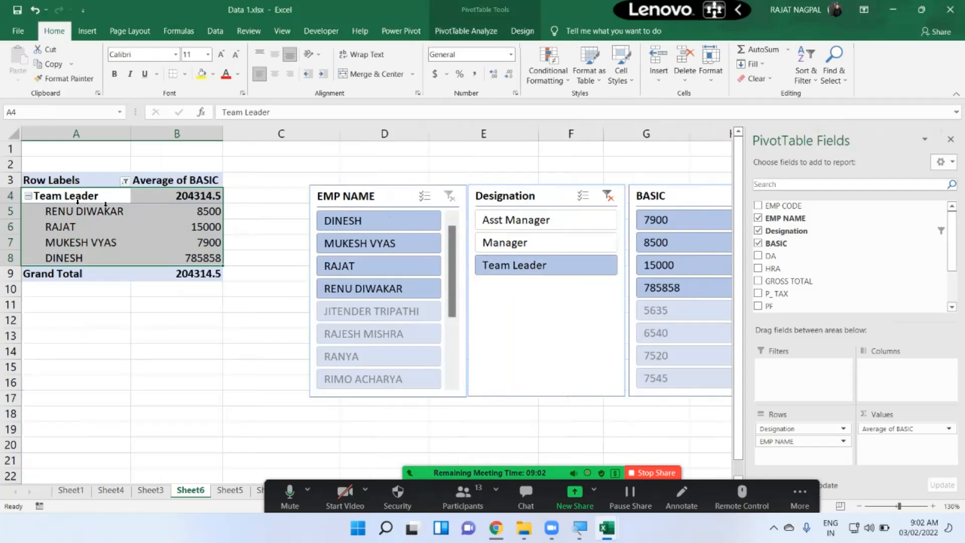
- Move the EMP NAME and Designation slicers closer to the PivotTable, leaving a gap before the BASIC slicer
left_click(125, 182)
left_click(125, 182)
left_click_drag(342, 199, 300, 199)
left_click_drag(499, 195, 460, 201)
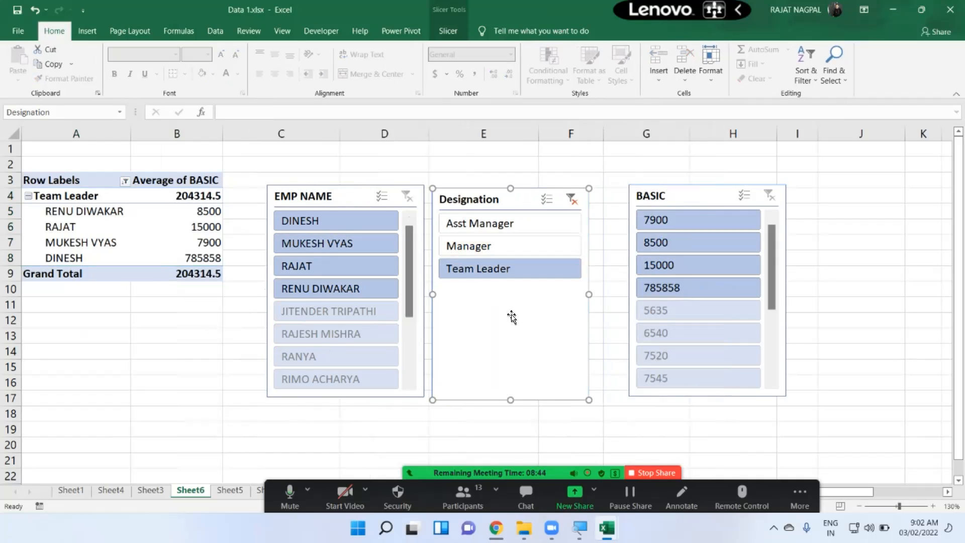
- Filter the PivotTable to Manager and Asst Manager in turn with the Designation slicer, and clear that slicer's filter
left_click(481, 246)
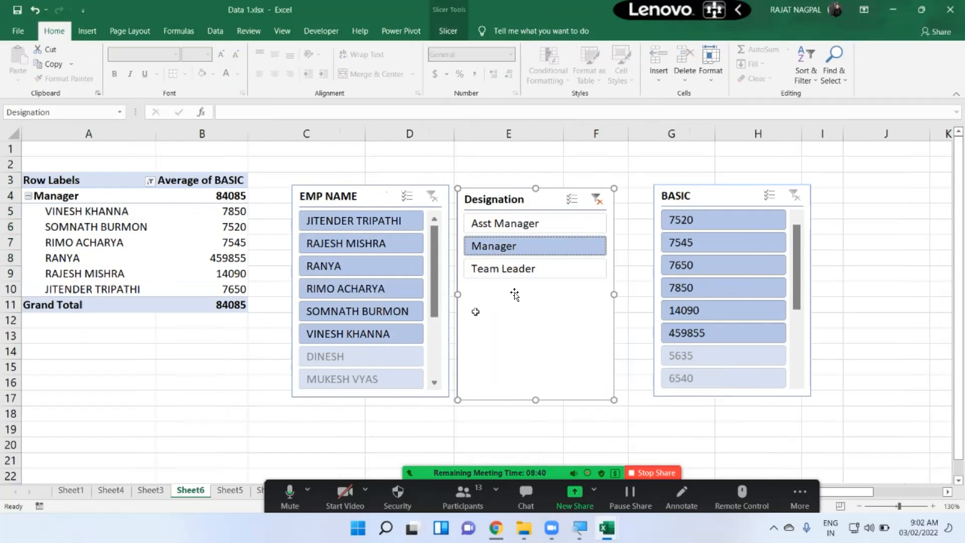
left_click(514, 224)
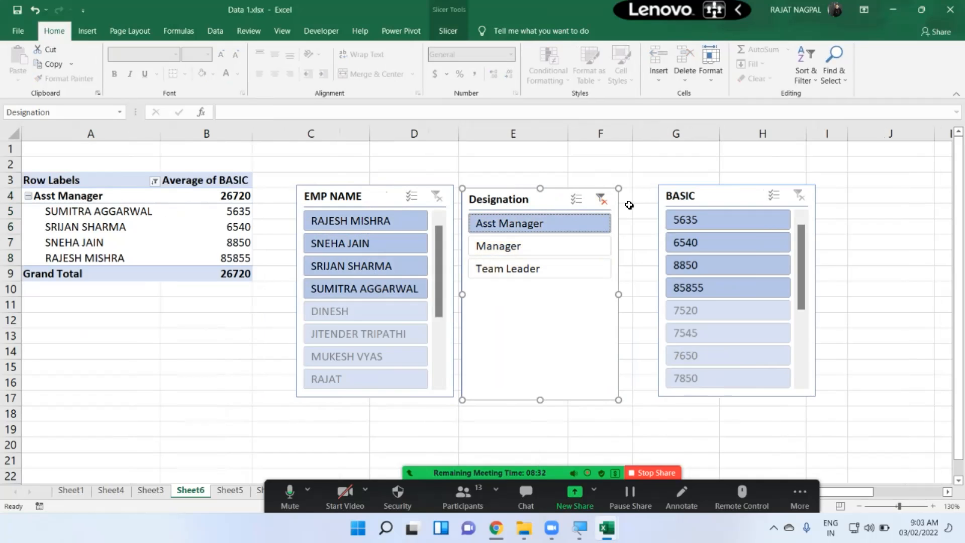
left_click(600, 201)
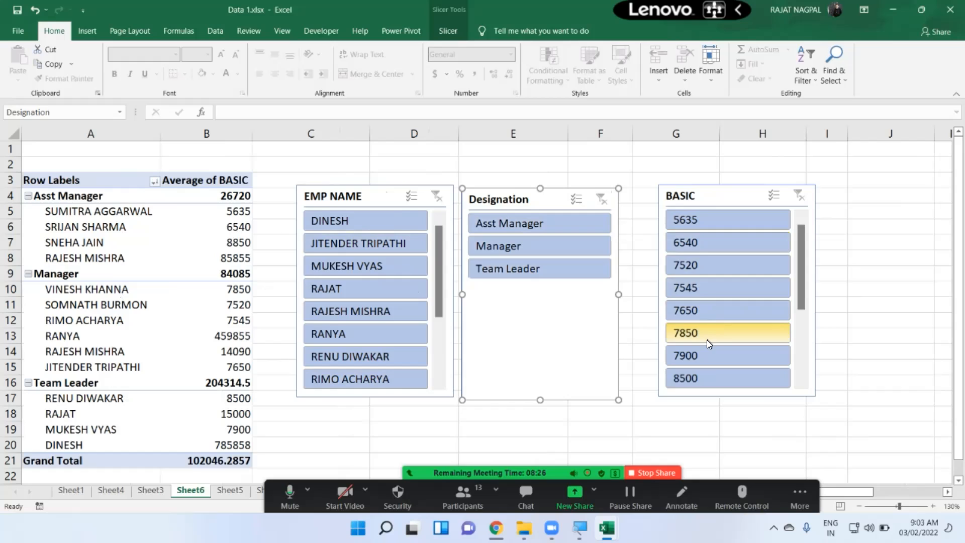
- Filter the PivotTable to the 7900 salary with the BASIC slicer, and clear that slicer's filter
left_click(696, 365)
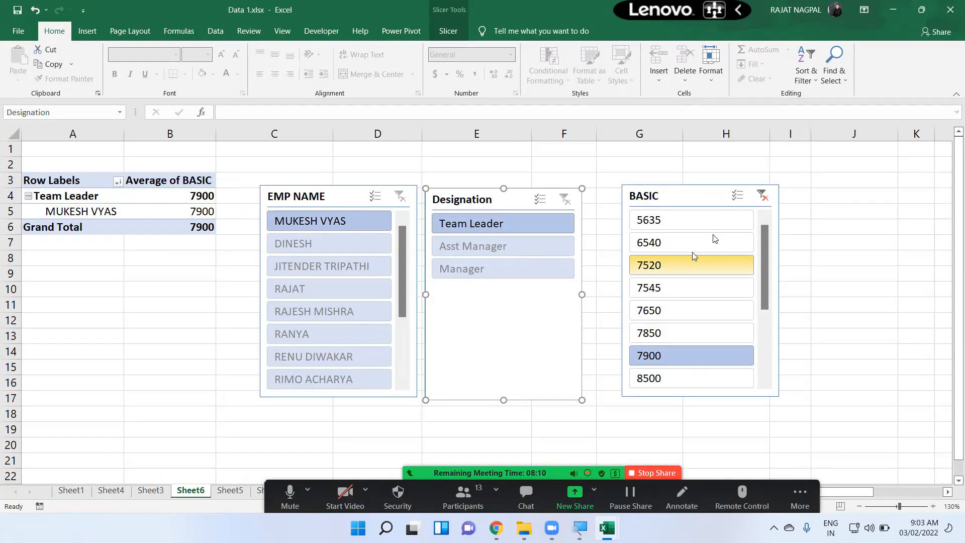
left_click(764, 199)
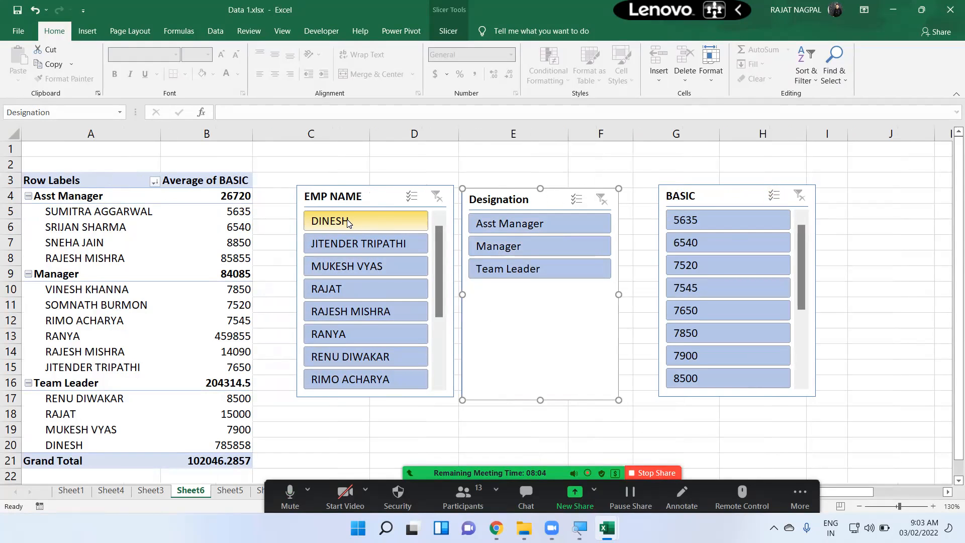
- Delete all three slicers beside the PivotTable: EMP NAME, Designation and BASIC
left_click(370, 196)
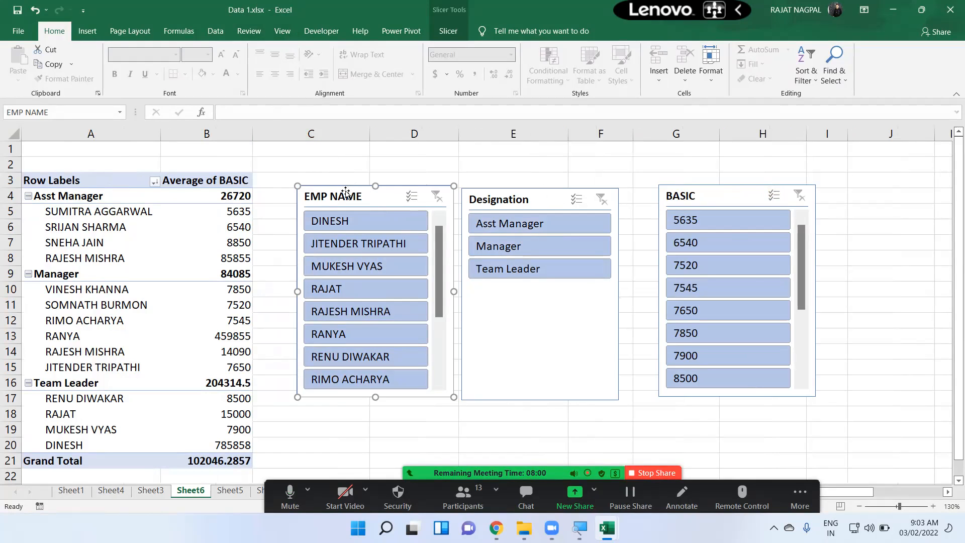
left_click(413, 181)
key("Delete")
left_click(482, 199)
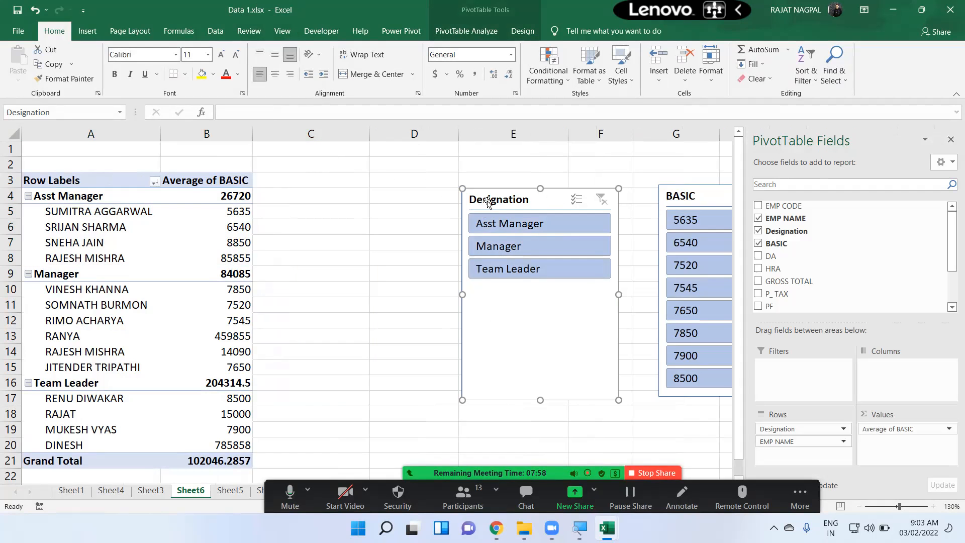
key("Delete")
left_click(685, 203)
key("Delete")
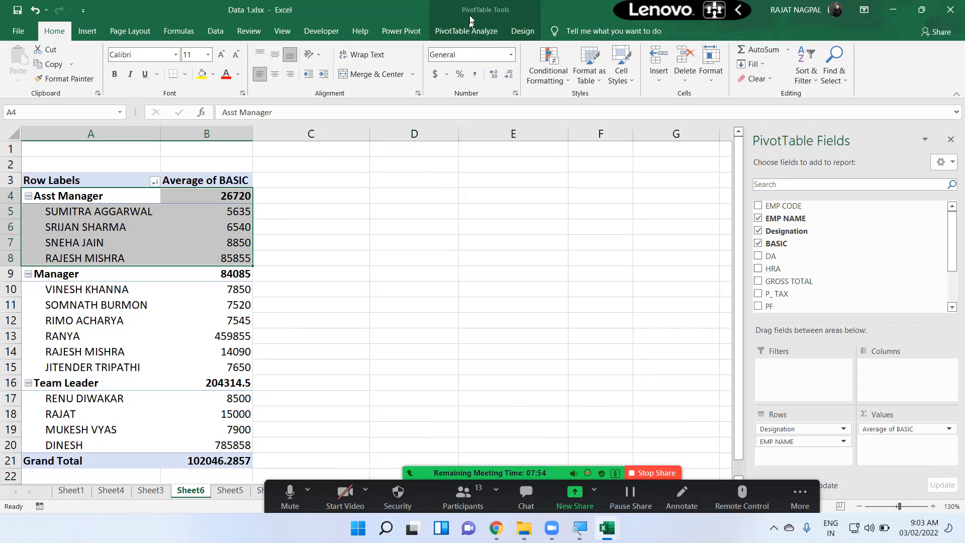
- Open the Zoom meeting's participant list, and stop sharing the screen
left_click(458, 498)
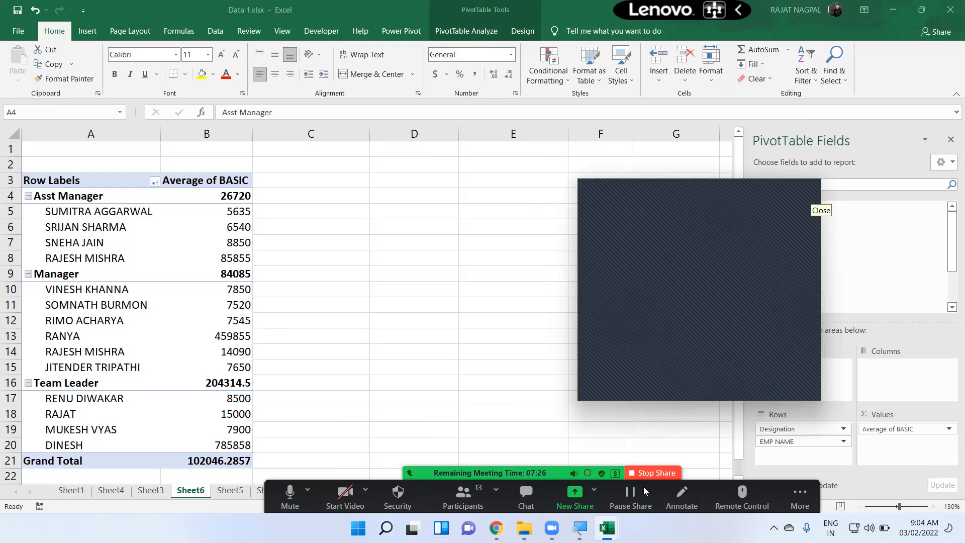
left_click(652, 473)
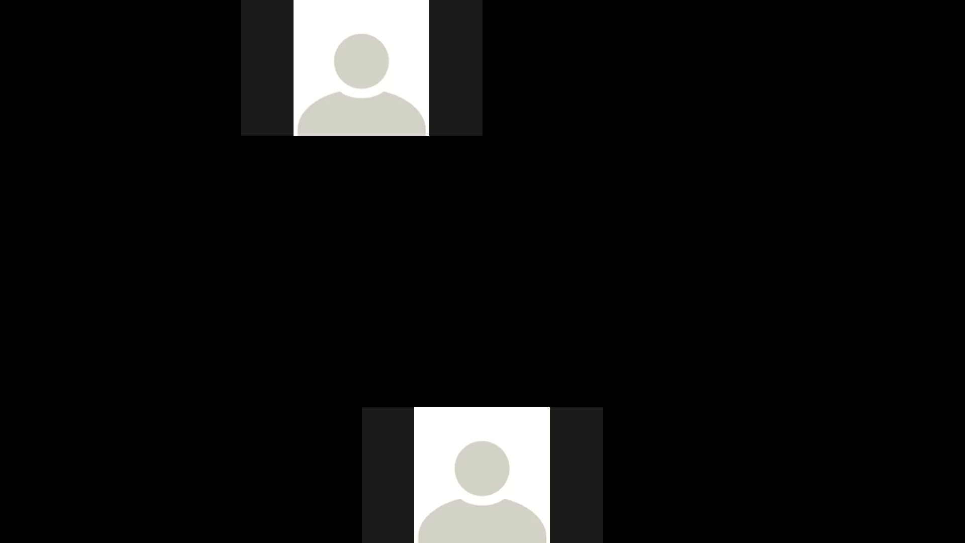